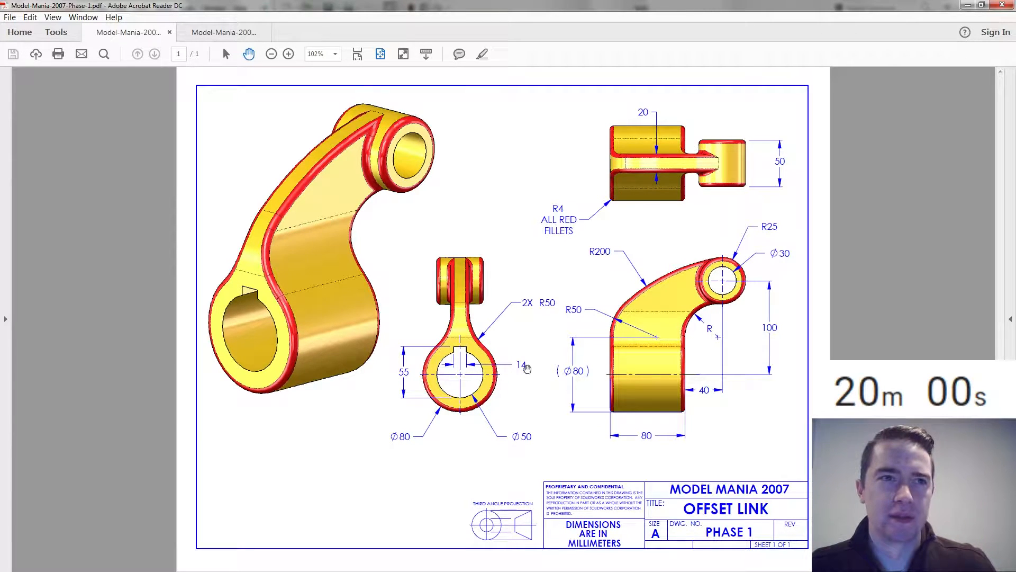
- Switch to SOLIDWORKS and sketch an 80 mm diameter circle centred on the origin of the Front plane
key(alt+Tab)
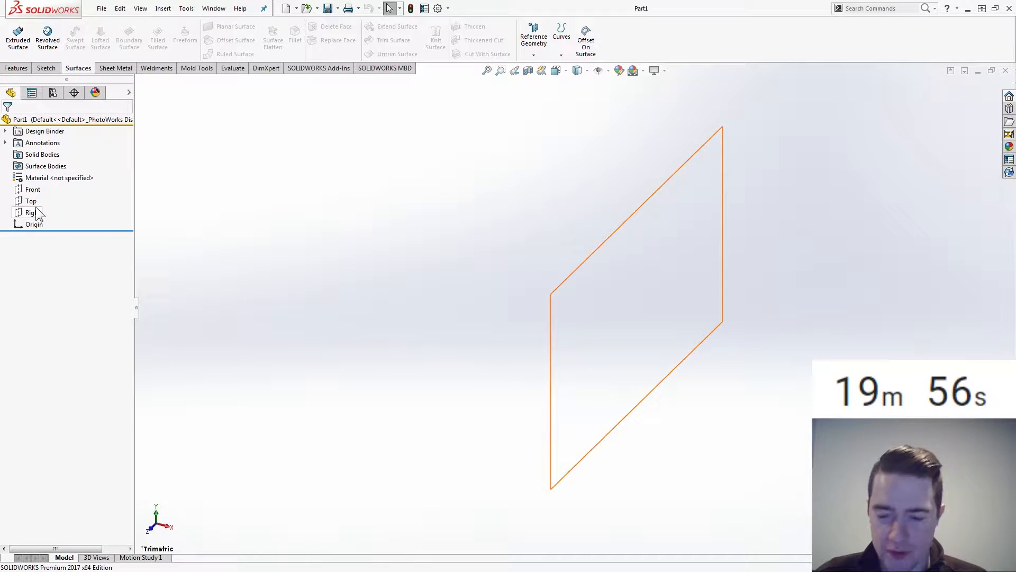
click(33, 189)
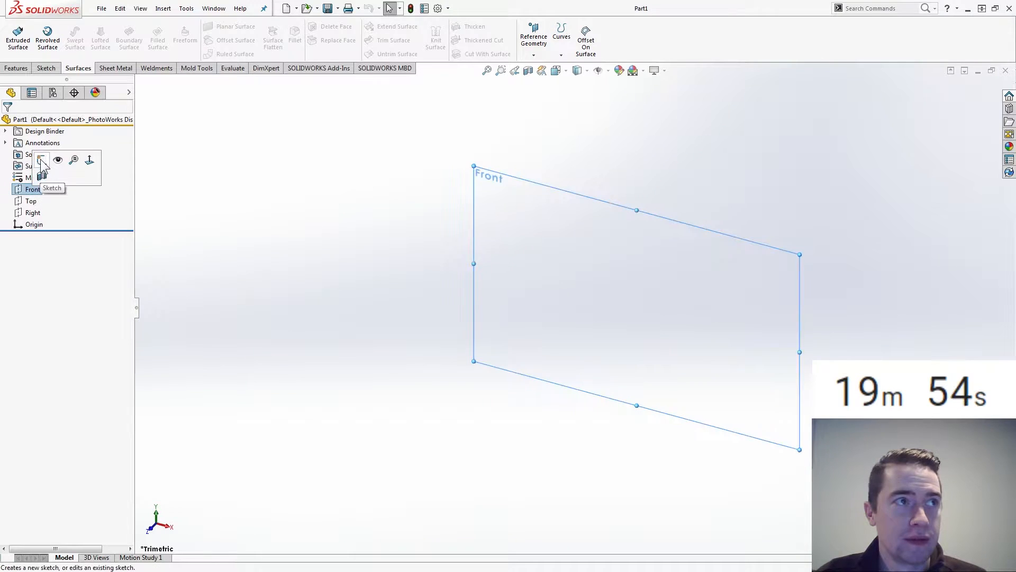
click(62, 159)
click(91, 27)
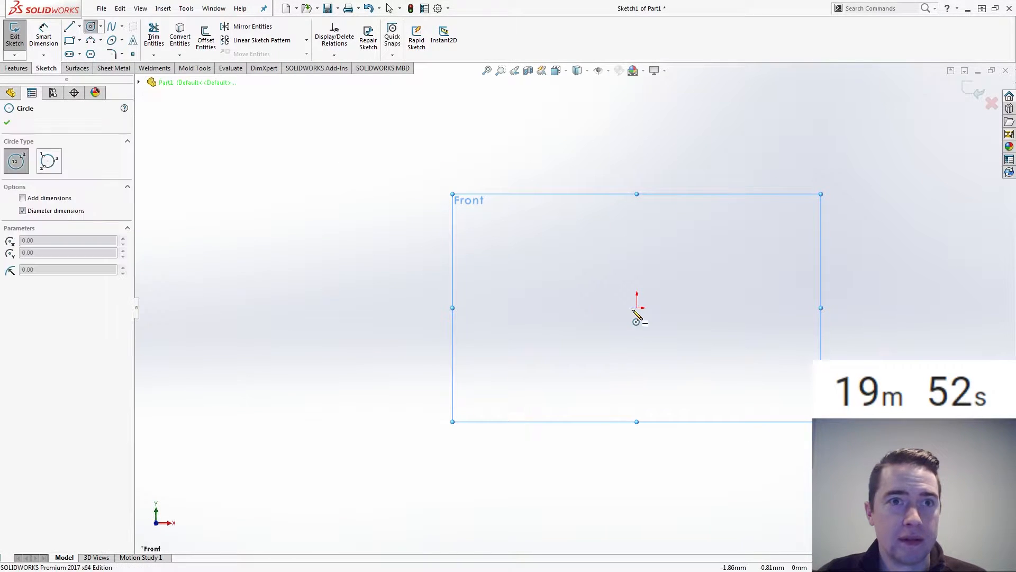
drag(638, 308, 728, 247)
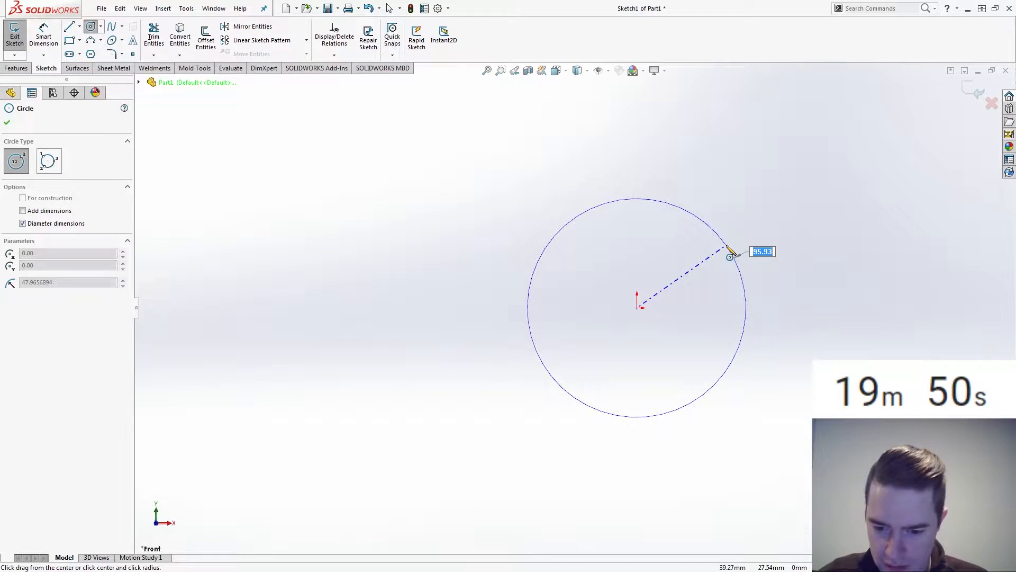
text(80)
key(Return)
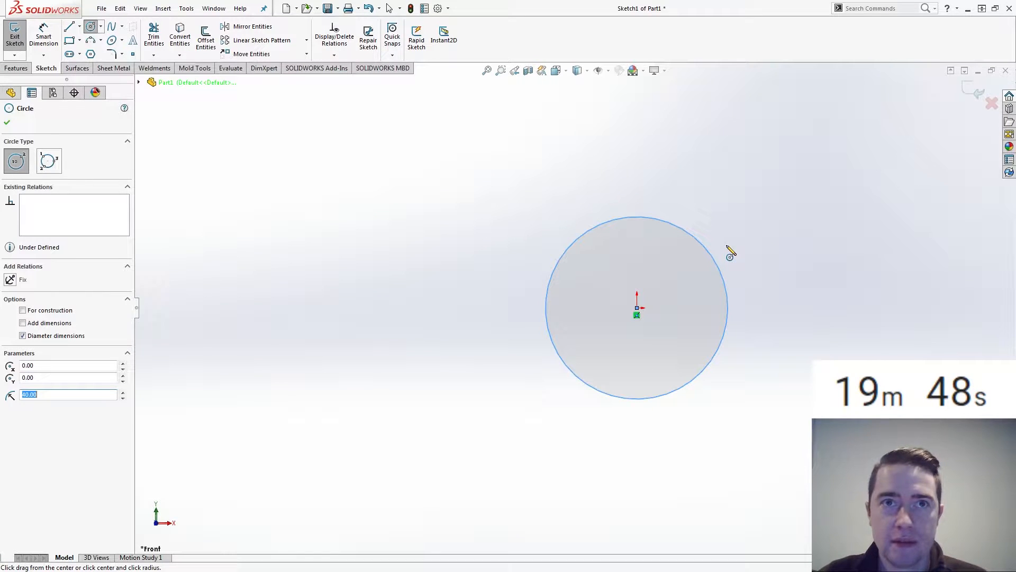
- Add an 80 mm diameter dimension to the circle
right_drag(733, 208, 736, 204)
click(698, 242)
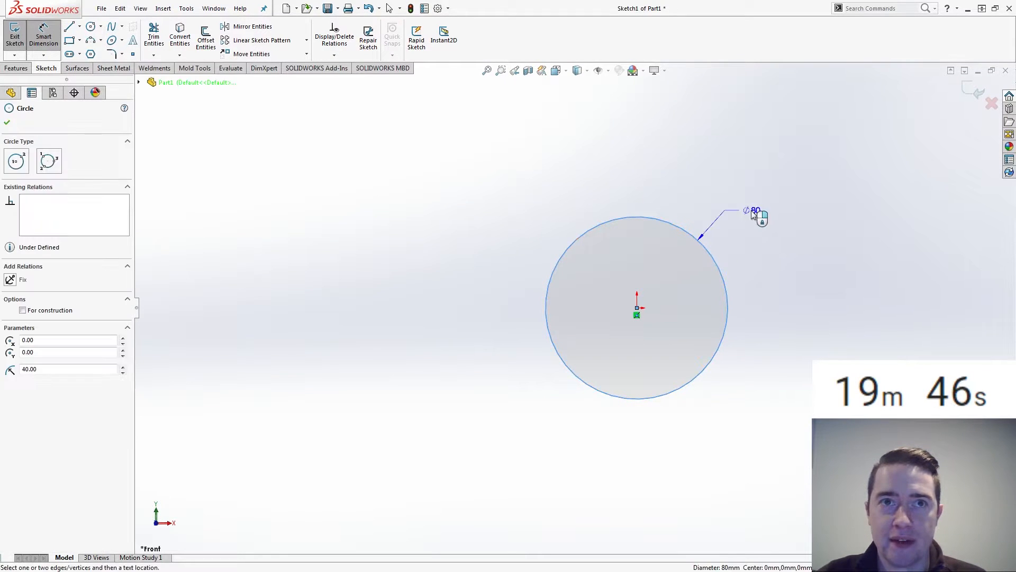
click(754, 214)
key(Return)
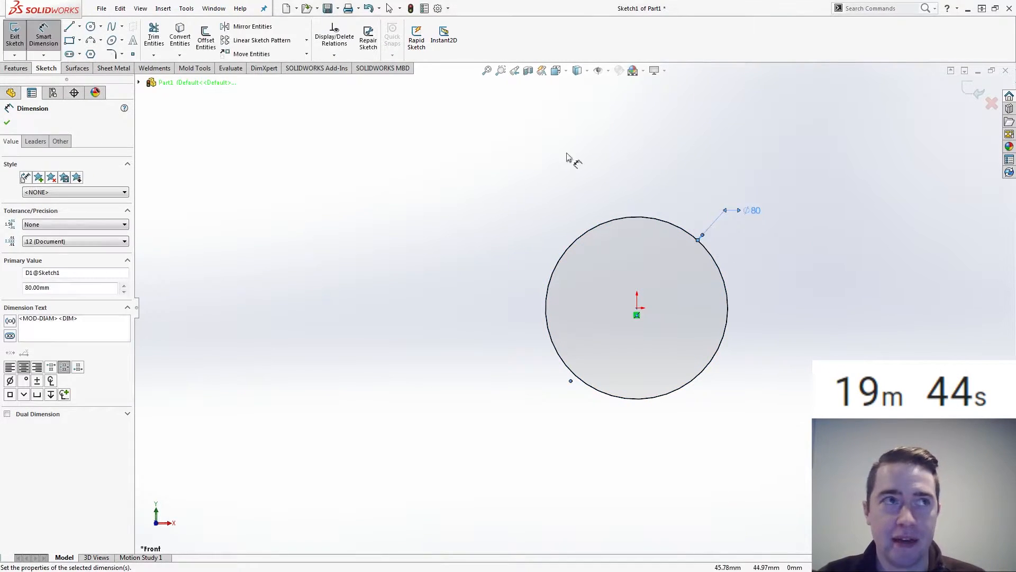
- Extrude the circle as a boss to a blind depth of 80 mm
click(16, 68)
click(20, 38)
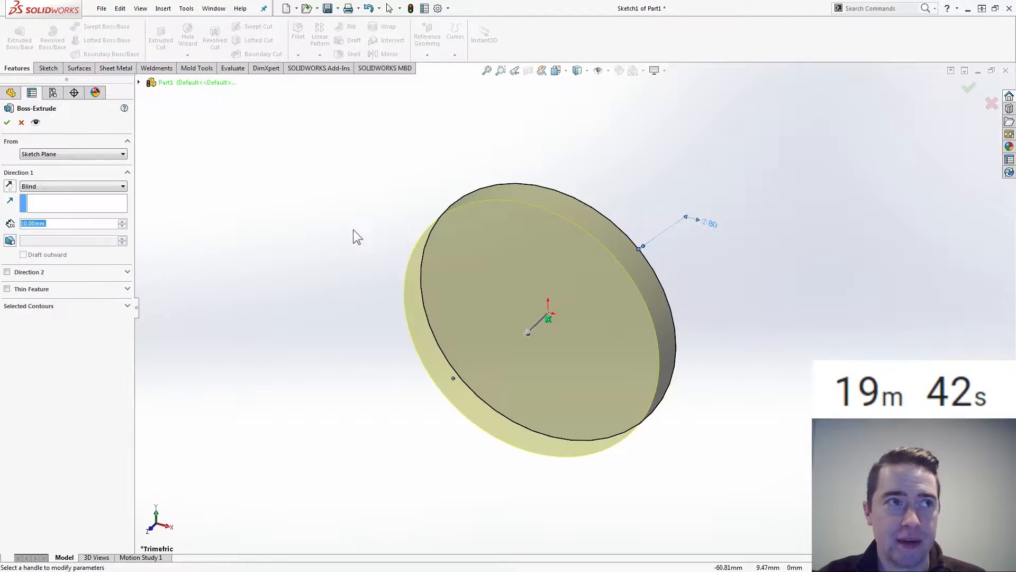
text(80)
key(Return)
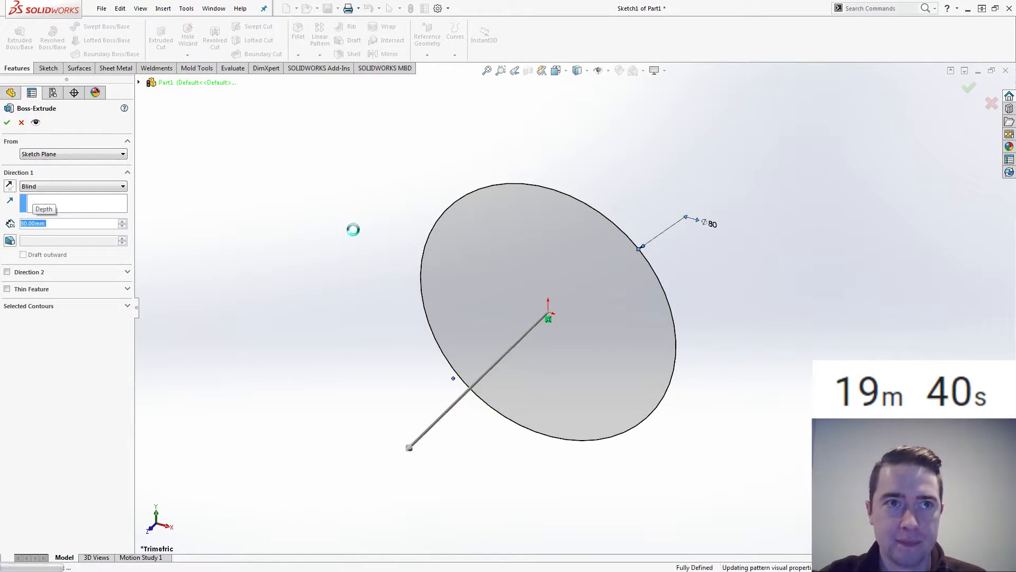
- Start a sketch on the Right plane and draw a circle about 62 mm in diameter above and beyond the cylinder's origin end
click(33, 212)
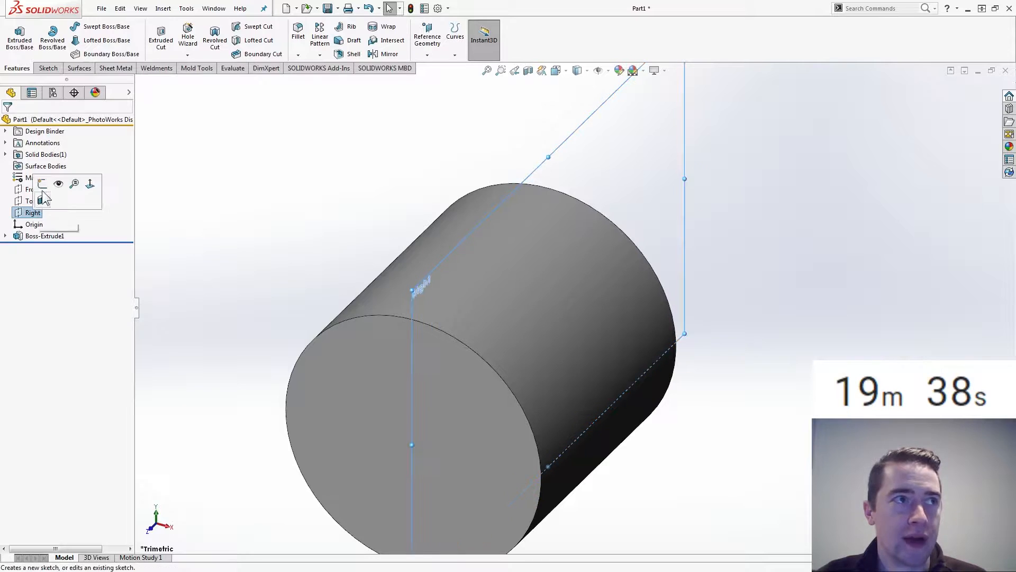
click(53, 186)
click(336, 225)
scroll(749, 328, up, 11)
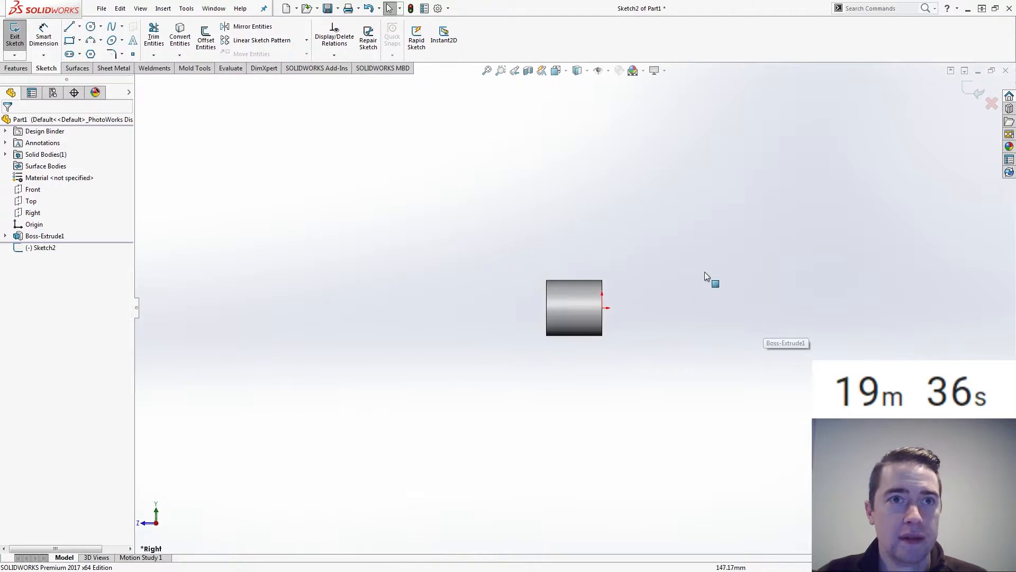
scroll(707, 272, down, 3)
click(90, 26)
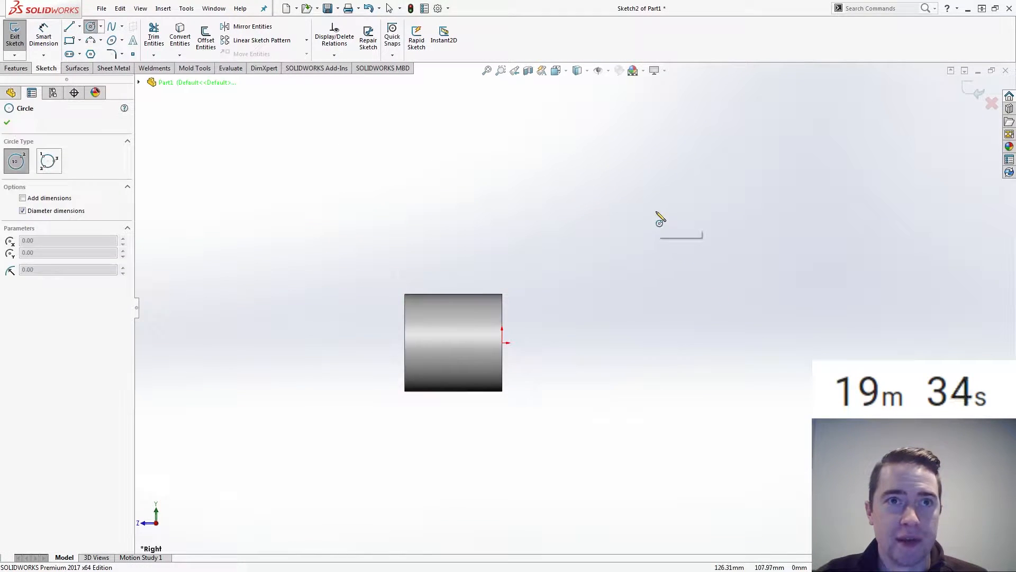
click(657, 211)
click(689, 242)
- Dimension the new circle's diameter at 25 mm and correct the value to 50 mm
right_drag(674, 336, 655, 257)
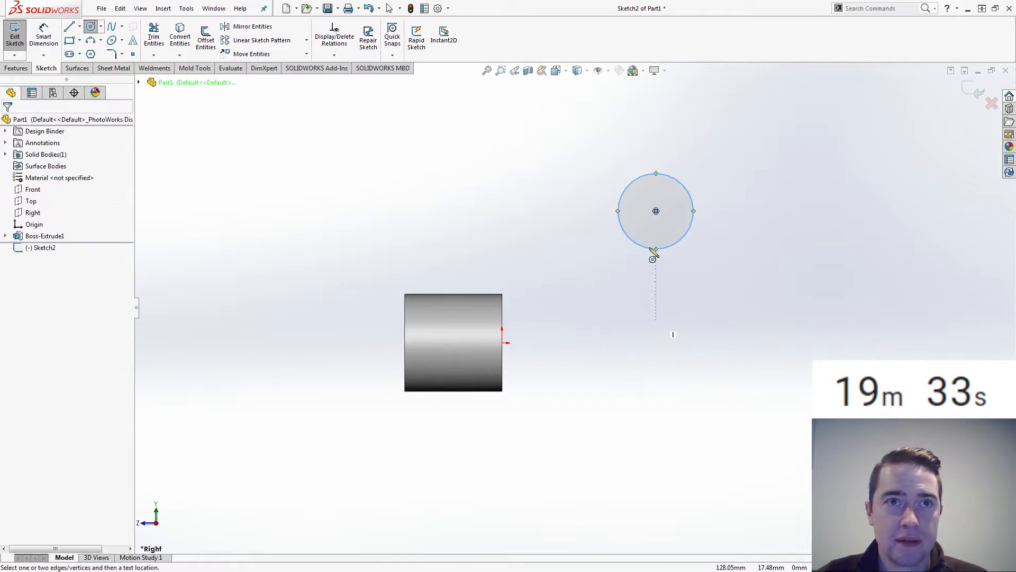
click(687, 189)
click(750, 160)
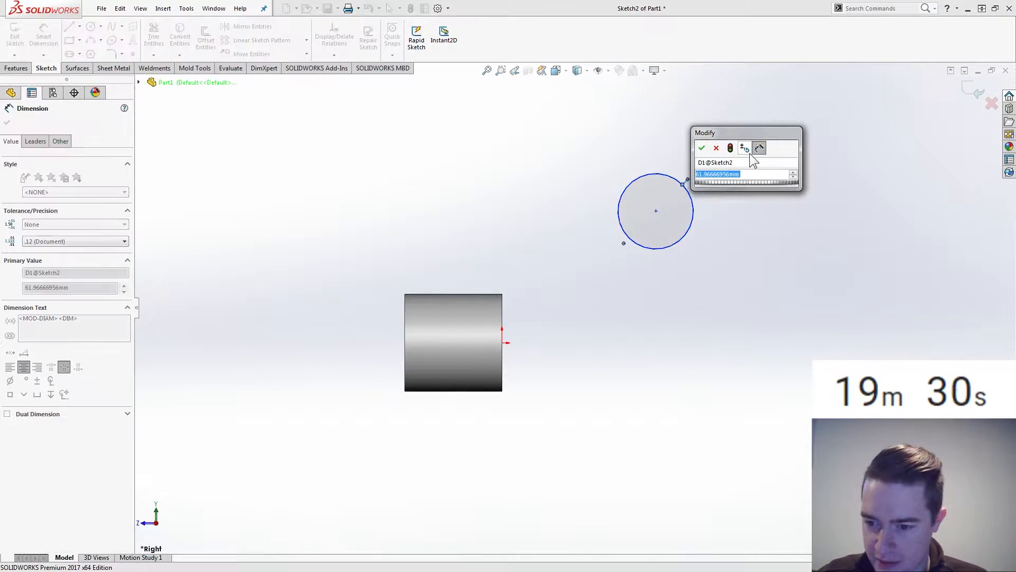
text(25)
key(Return)
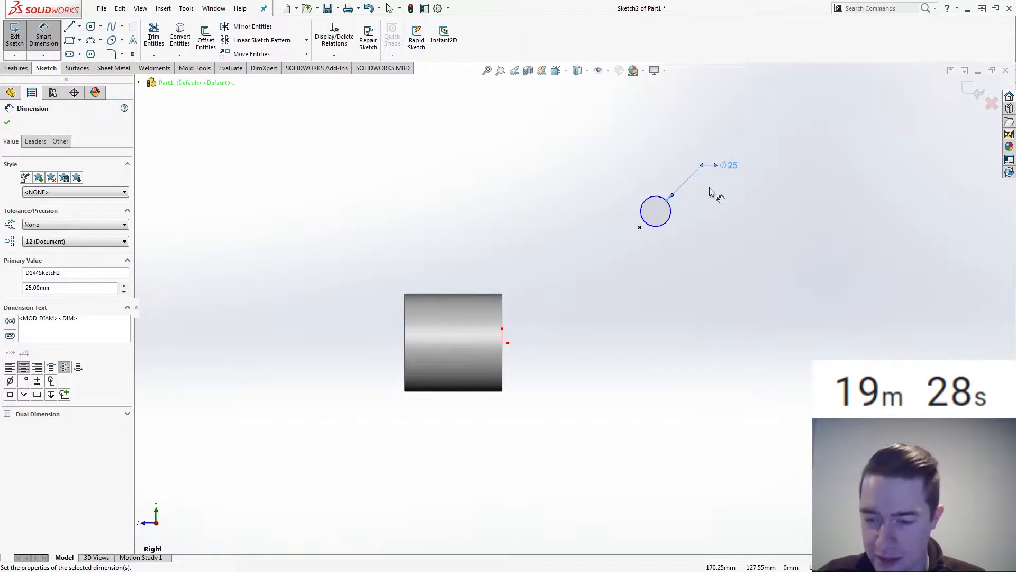
double_click(728, 166)
text(50)
key(Return)
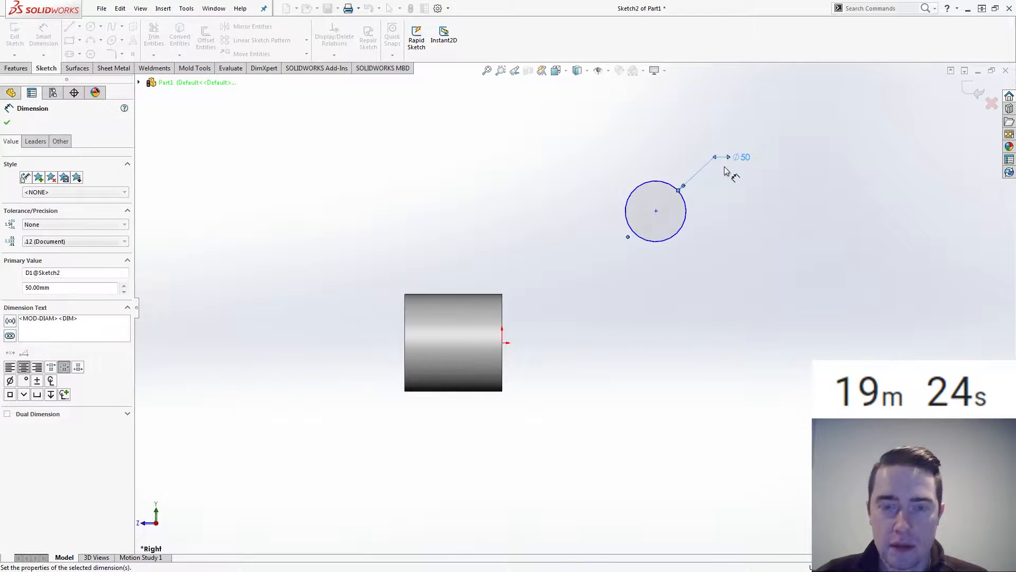
click(577, 220)
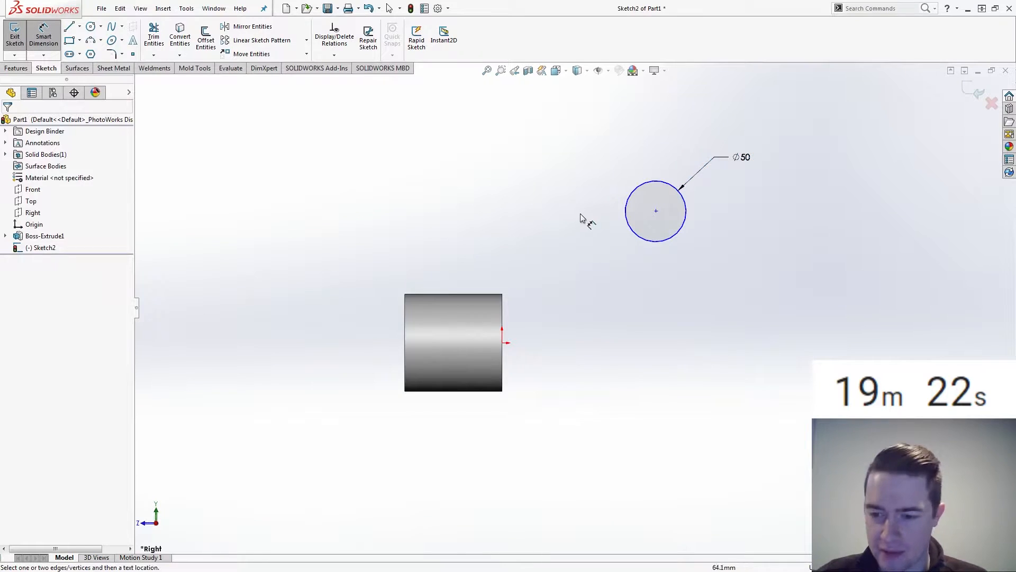
- Set the horizontal distance between the 50 mm circle's centre and the origin to 40 mm
click(657, 241)
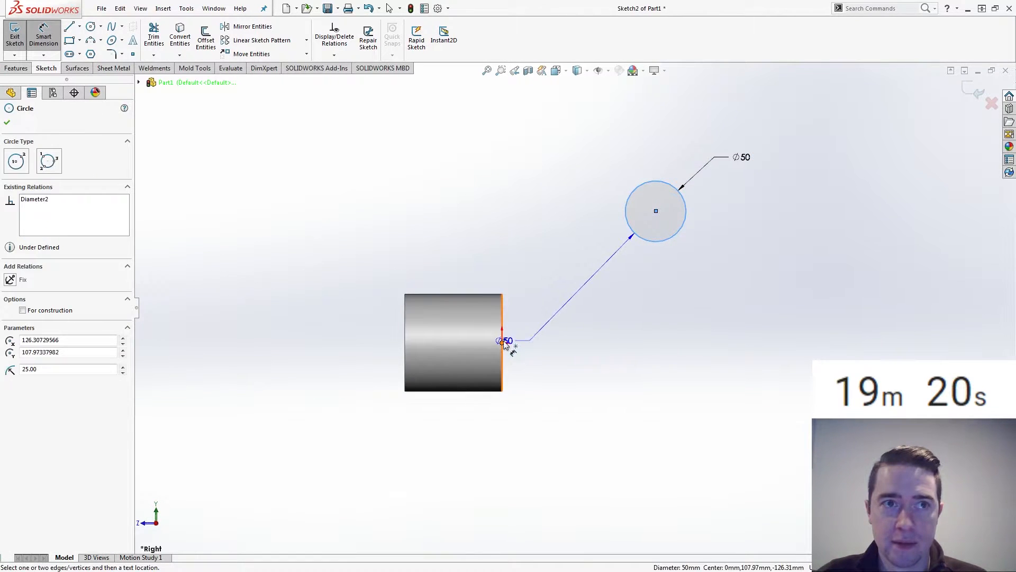
click(502, 343)
click(582, 455)
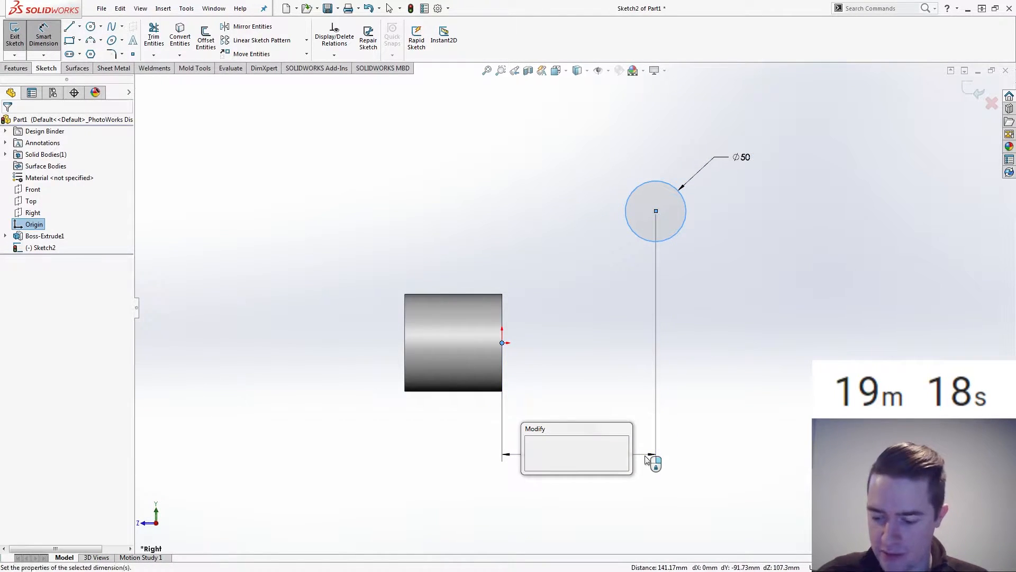
text(40)
key(Return)
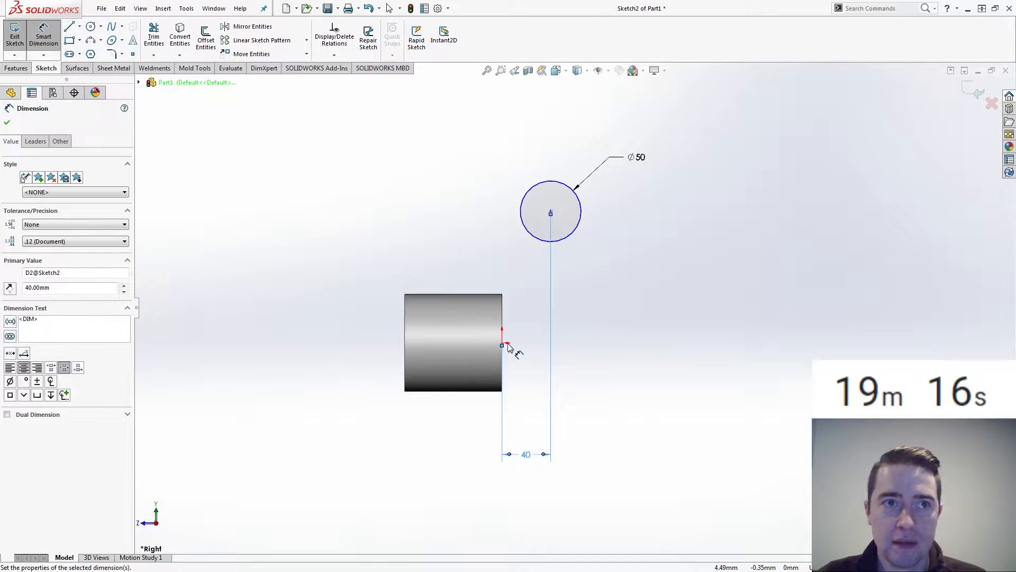
- Set the vertical distance between the origin and the 50 mm circle's centre to 100 mm
click(502, 343)
click(580, 226)
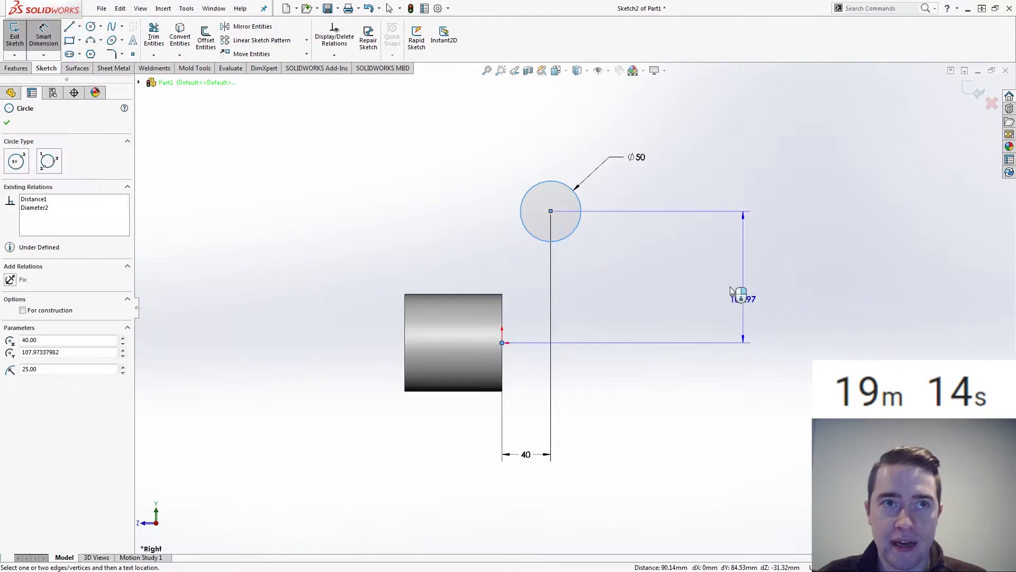
click(728, 284)
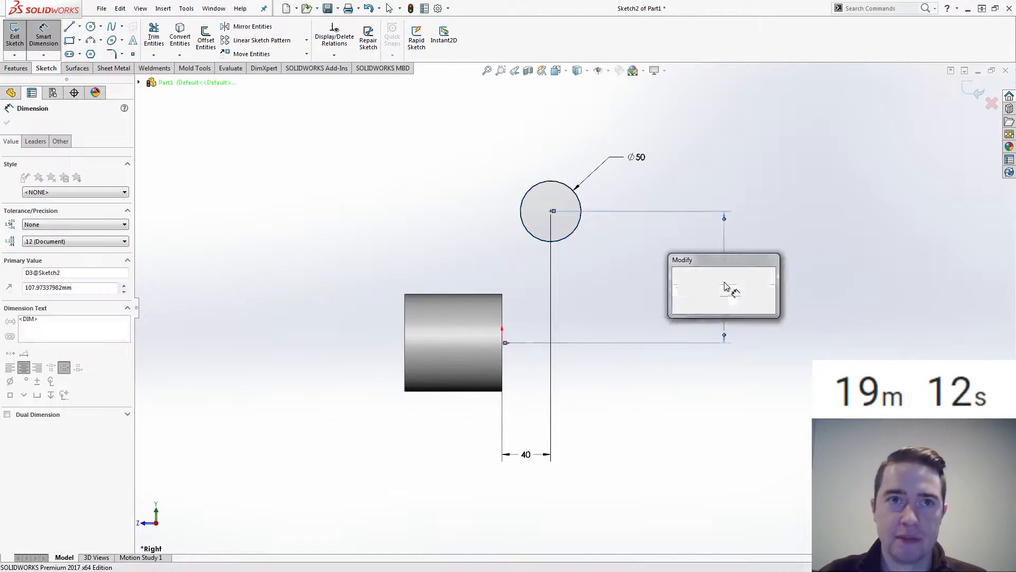
text(100)
key(Return)
click(470, 255)
scroll(463, 256, down, 1)
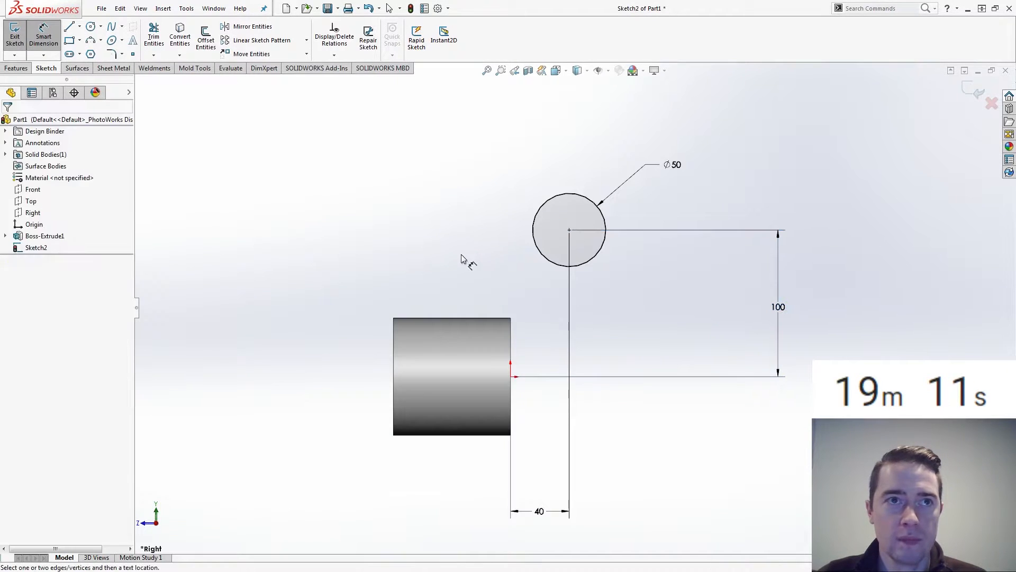
- Draw a three-point arc from the lower side of the 50 mm circle to the cylinder's upper corner on its origin end
click(90, 40)
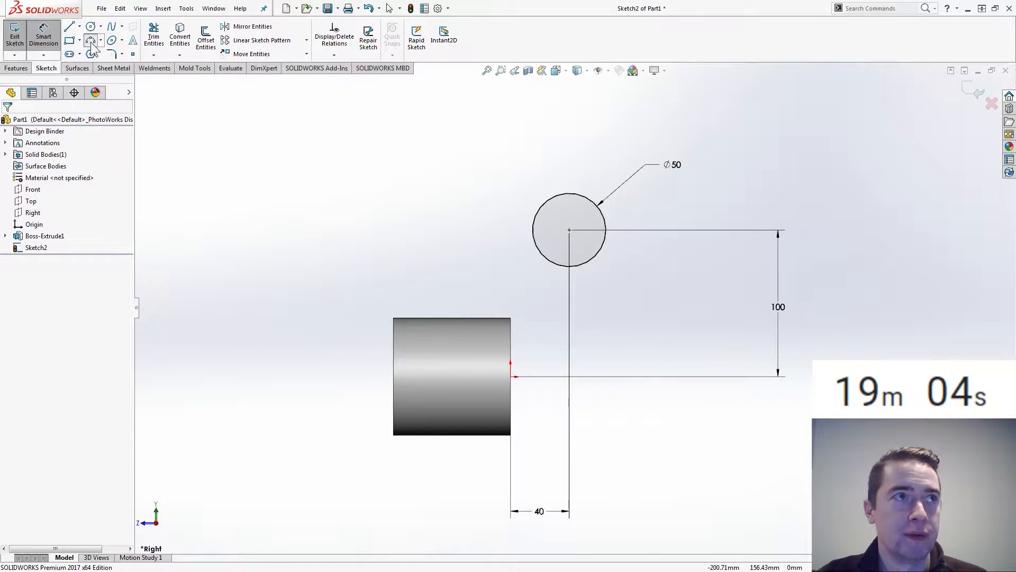
click(586, 263)
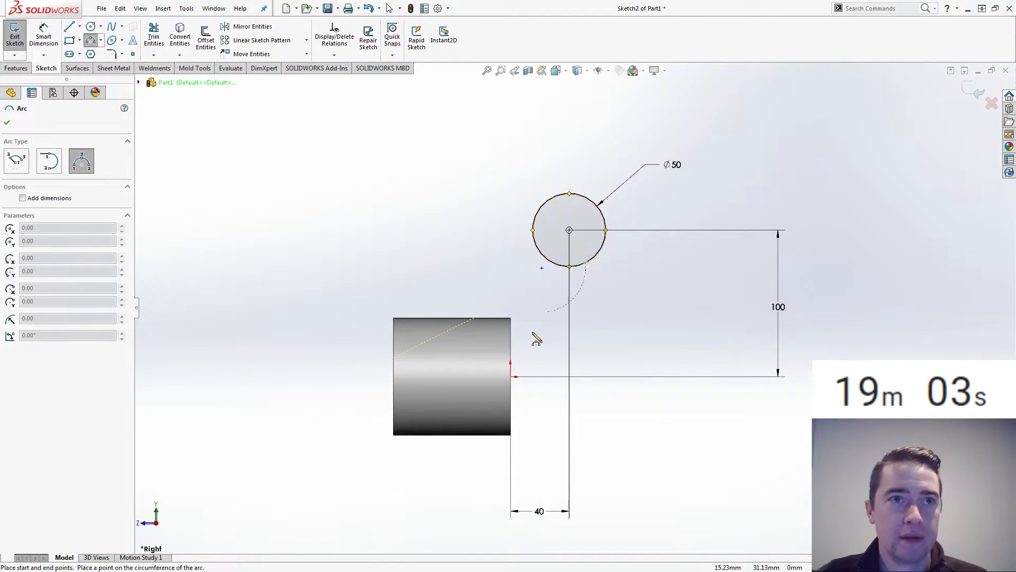
click(511, 319)
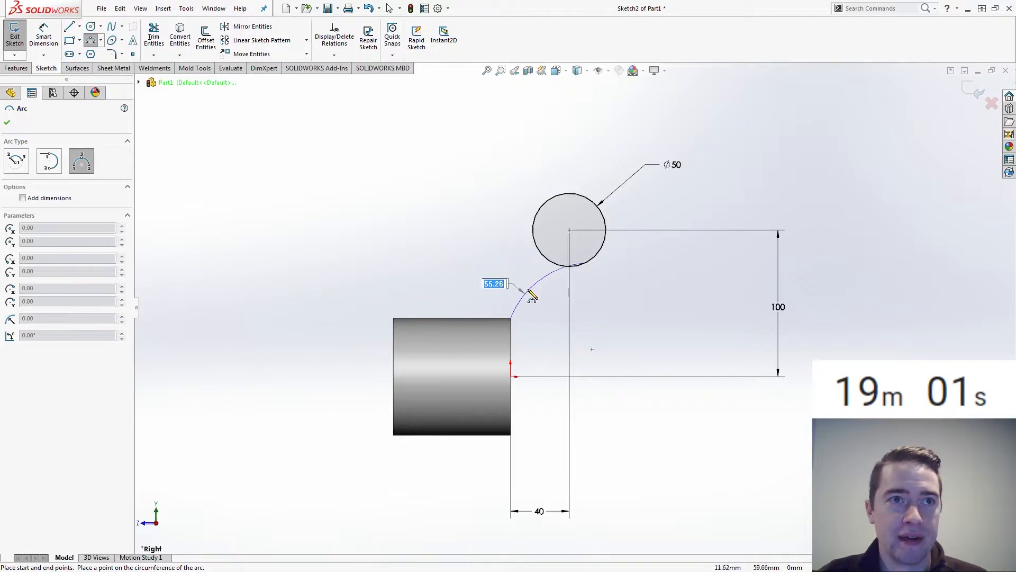
click(534, 300)
key(Escape)
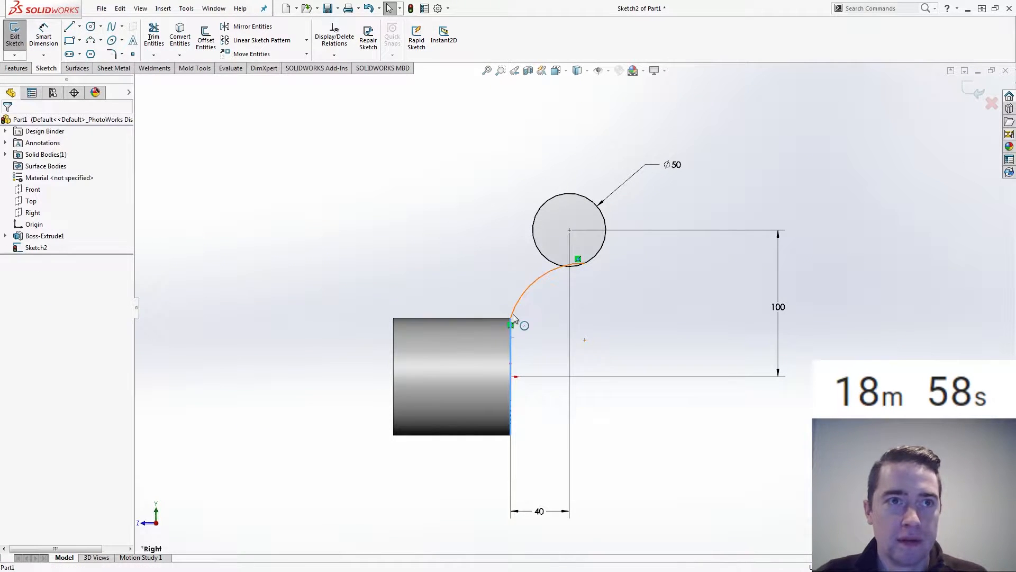
- Make the arc tangent to the vertical edge of the cylinder's origin end
ctrl+click(513, 314)
click(544, 257)
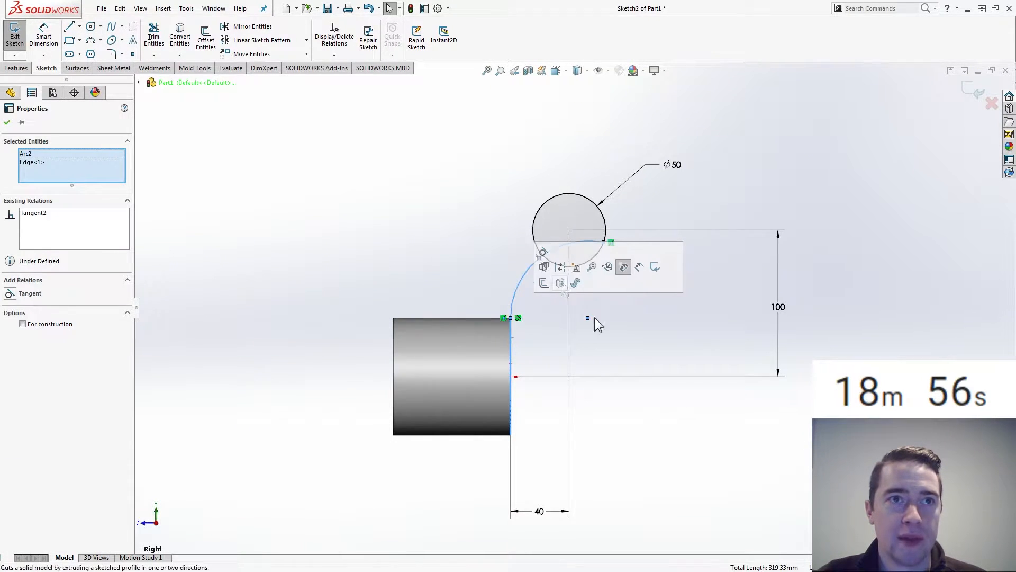
click(618, 328)
- Move the arc's upper endpoint along the 50 mm circle to just left of the circle's lowest point
drag(605, 243, 585, 278)
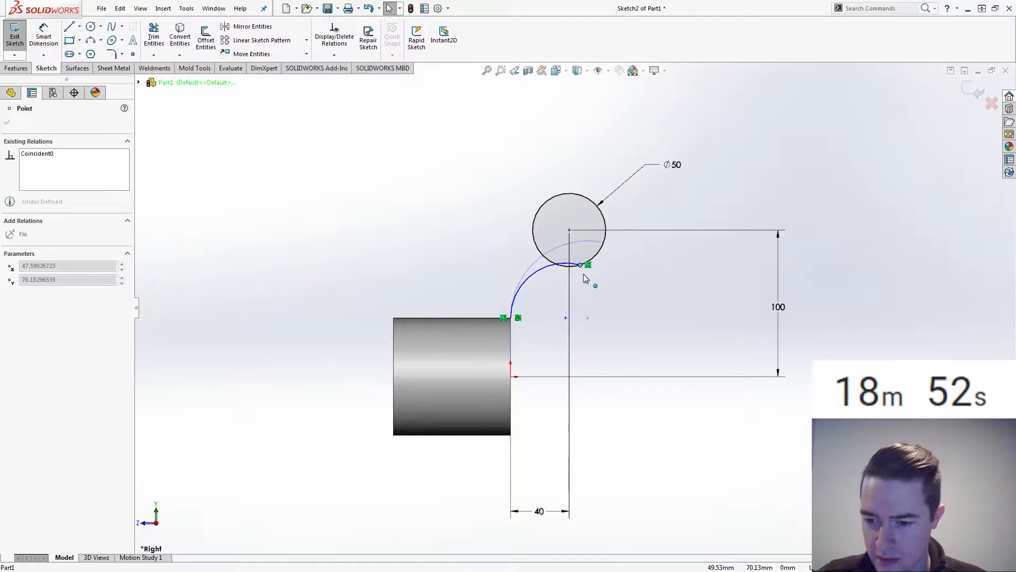
drag(584, 274, 560, 279)
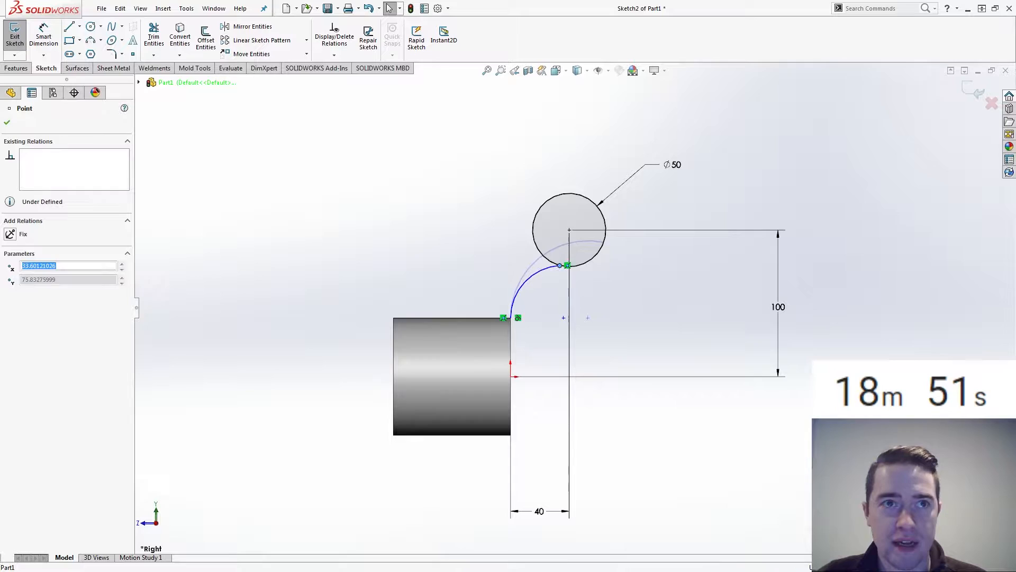
ctrl+click(583, 264)
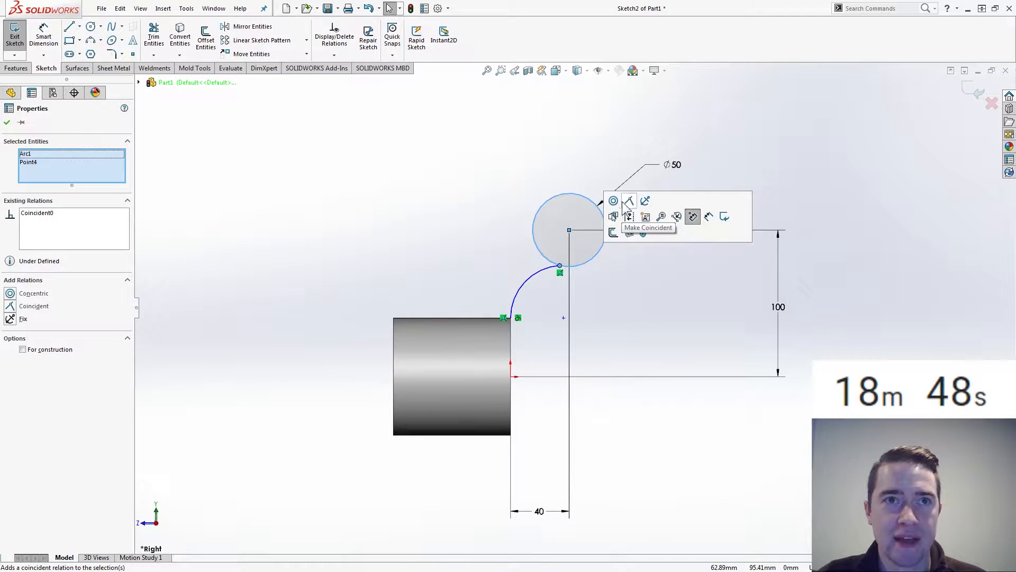
click(642, 299)
- Make the arc tangent to the 50 mm circle
click(546, 268)
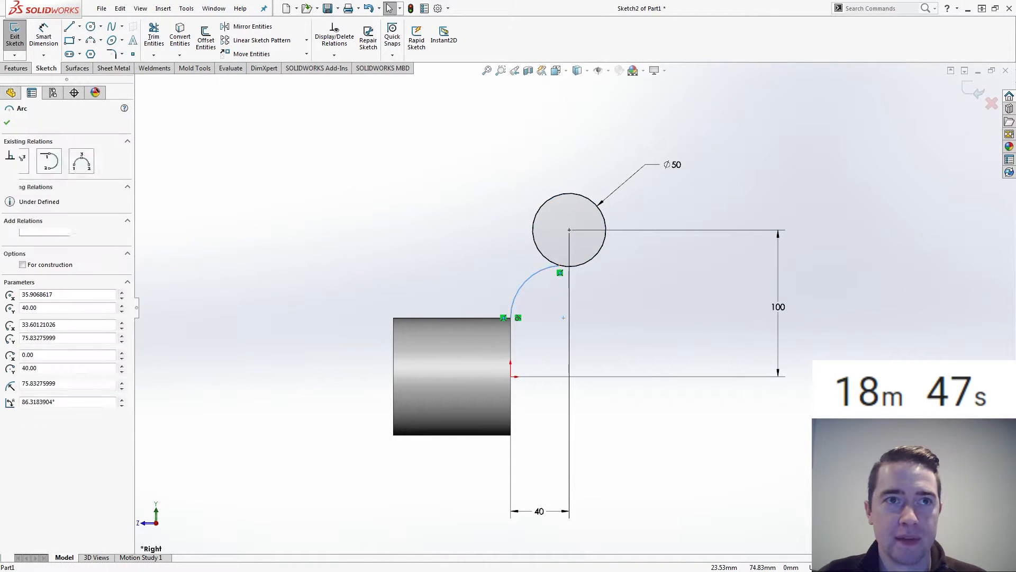
ctrl+click(582, 265)
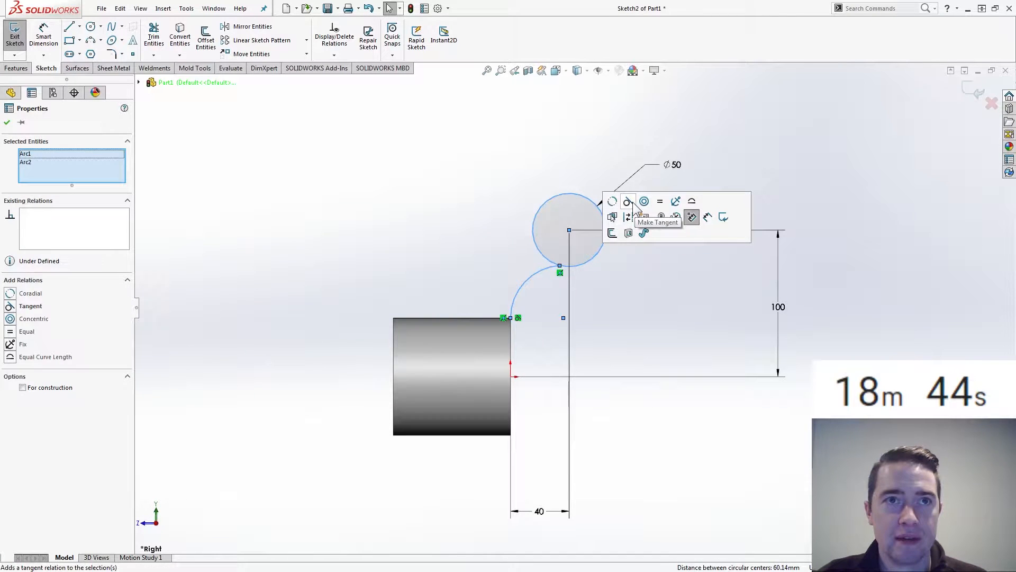
click(690, 218)
click(644, 315)
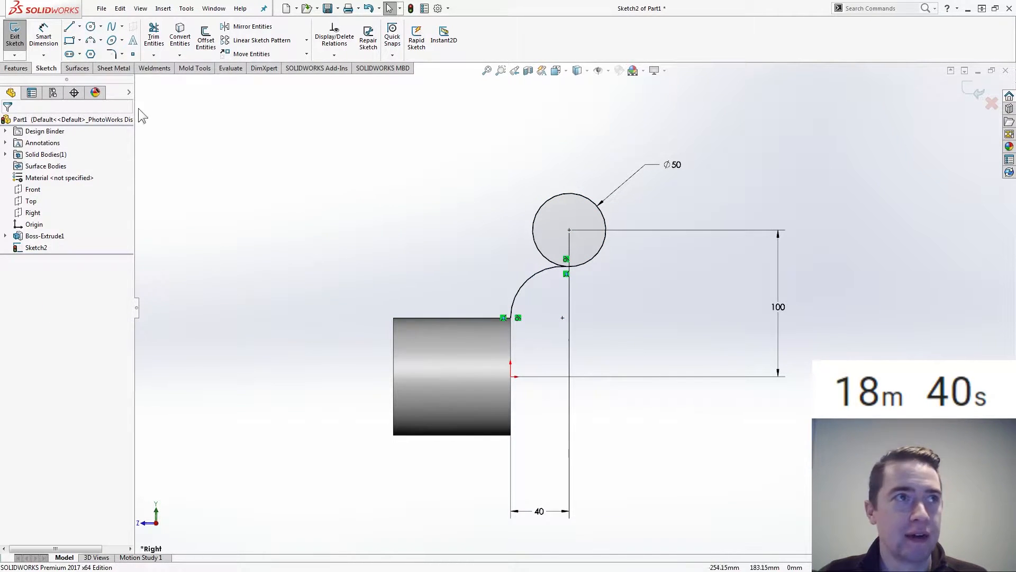
- Draw two connected three-point arcs, radii about 29 mm and 192 mm, from the cylinder's far upper corner to the upper side of the 50 mm circle
click(91, 40)
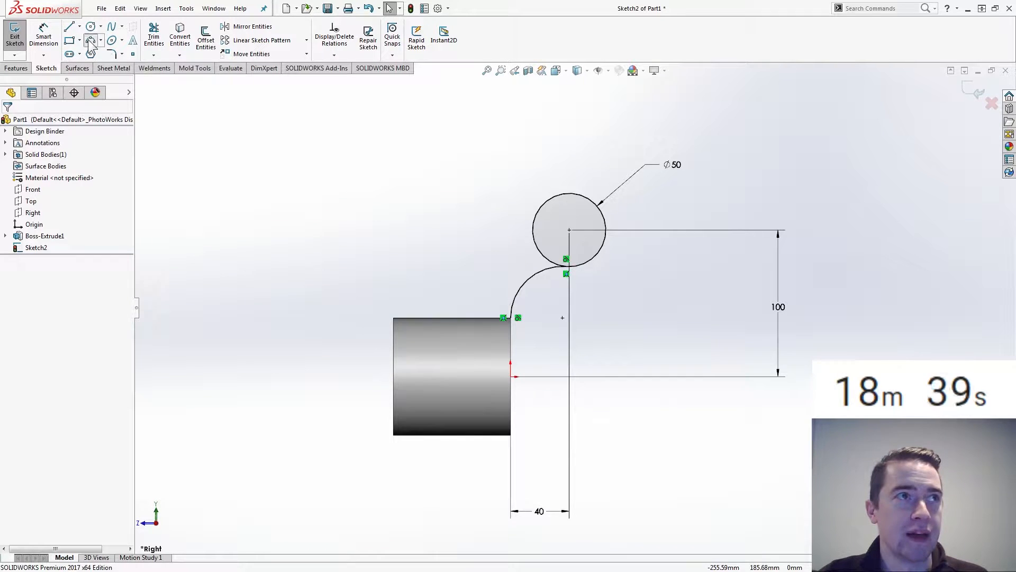
click(394, 317)
click(411, 271)
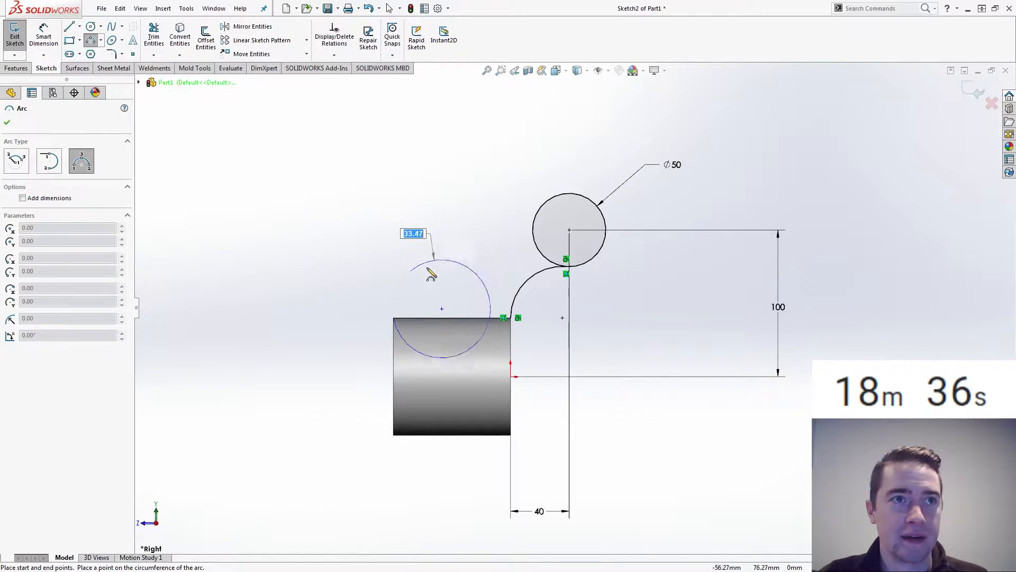
click(395, 290)
click(411, 271)
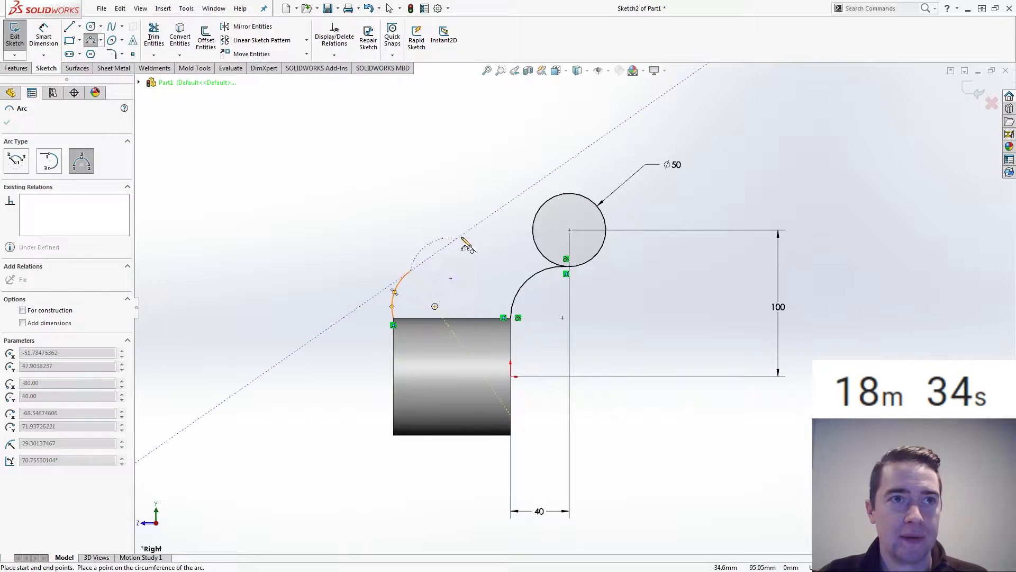
click(545, 209)
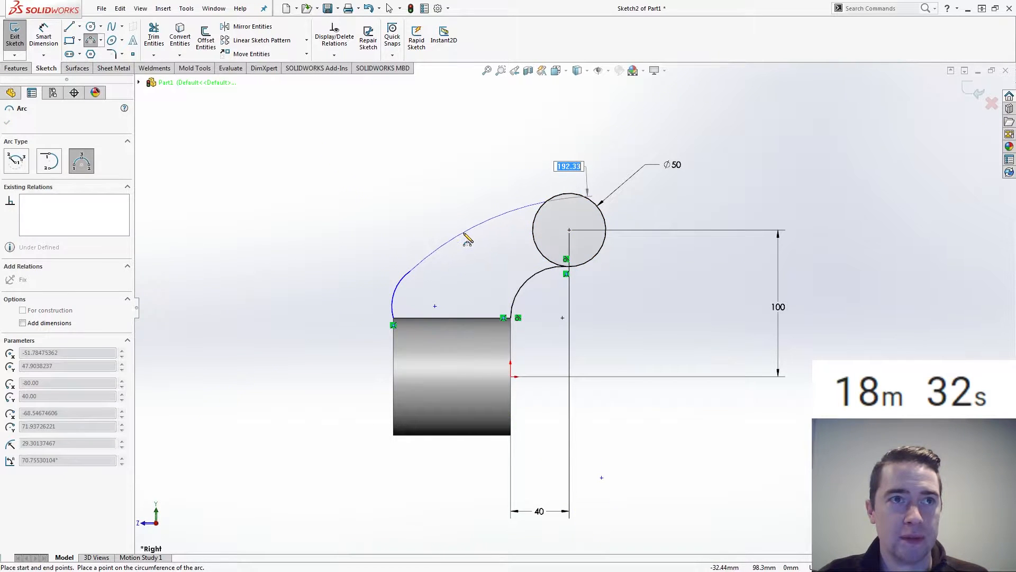
click(465, 239)
key(Escape)
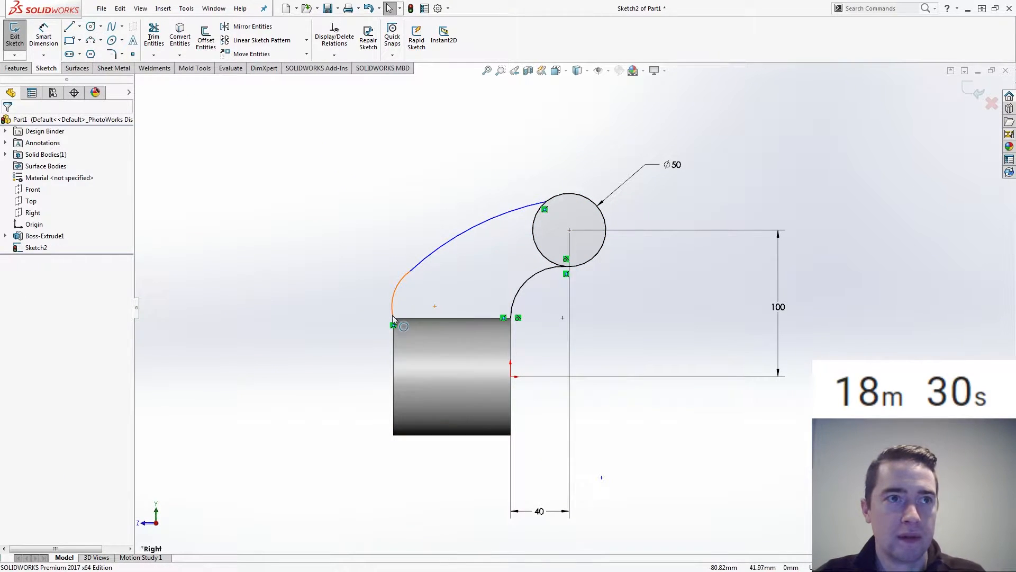
- Make the smaller outer arc tangent to the vertical edge of the cylinder's far end
click(393, 318)
click(393, 342)
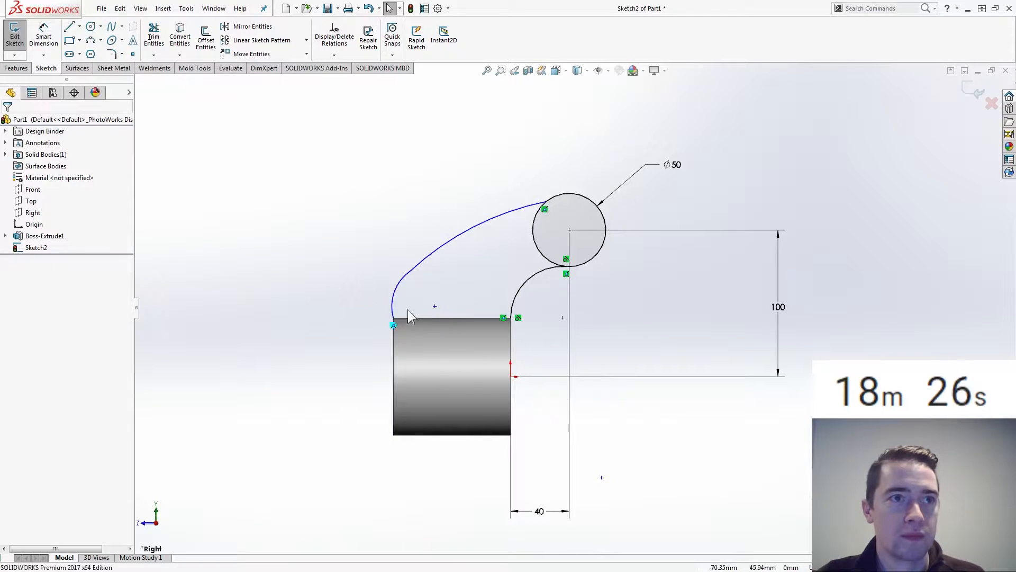
click(392, 296)
ctrl+click(394, 338)
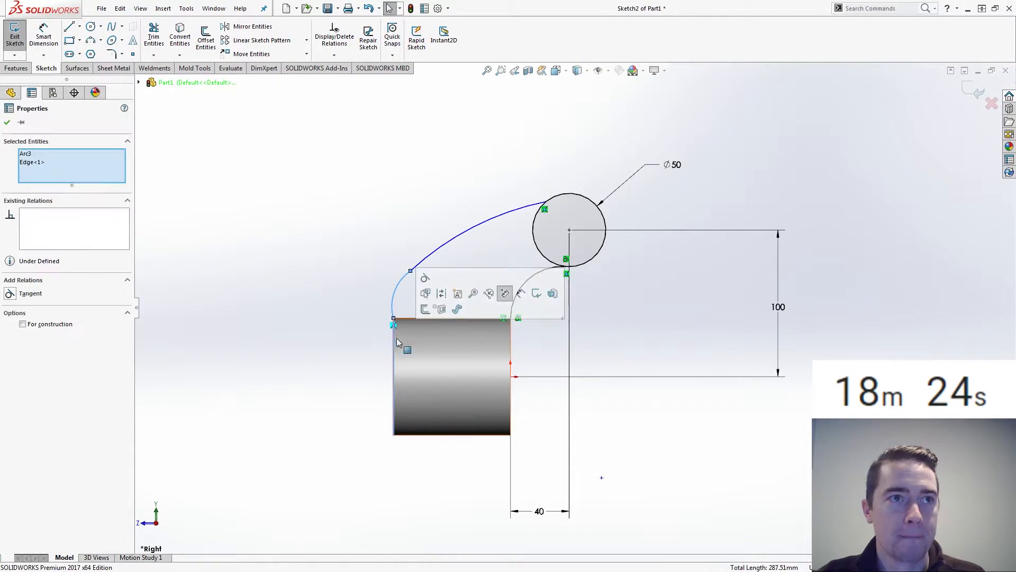
click(424, 286)
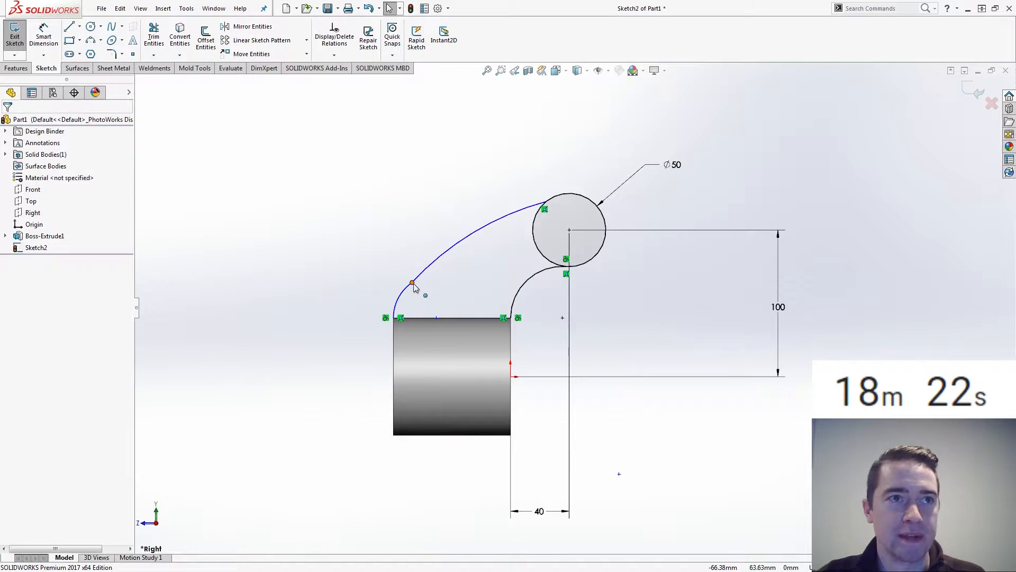
- Make the two outer arcs tangent at their shared endpoint and the larger arc tangent to the 50 mm circle
click(413, 283)
click(518, 249)
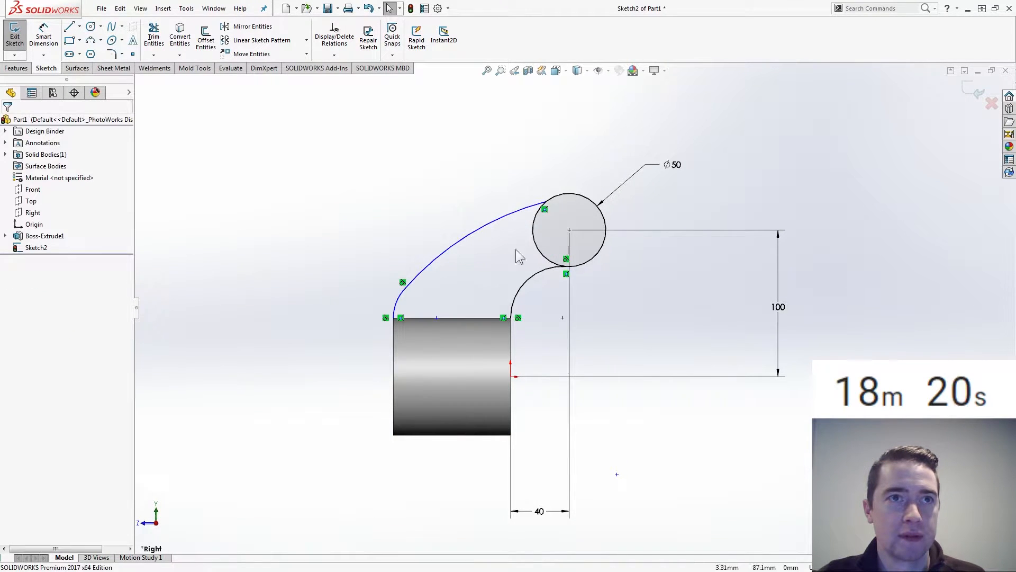
click(546, 202)
key(Escape)
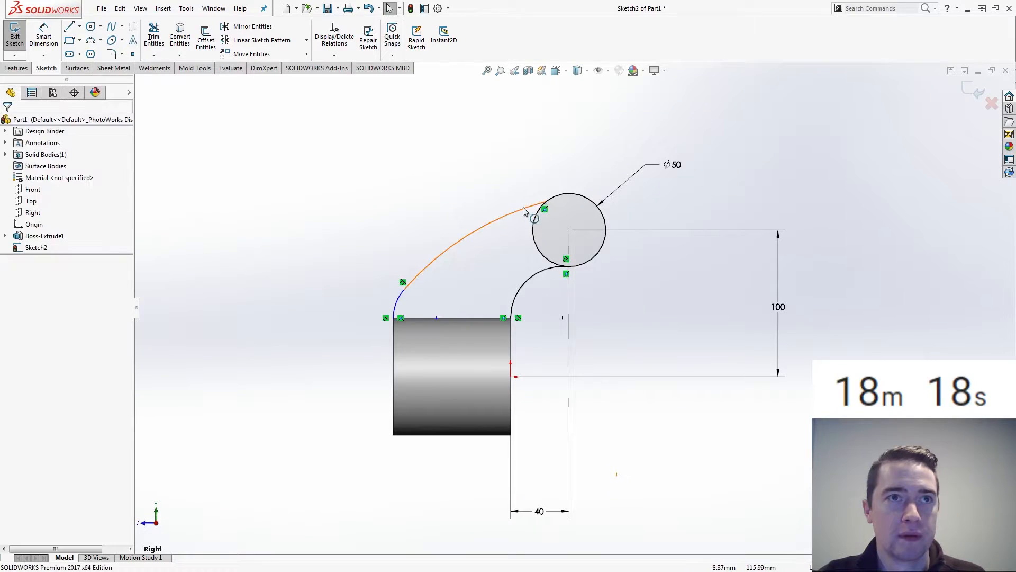
click(533, 210)
ctrl+click(555, 197)
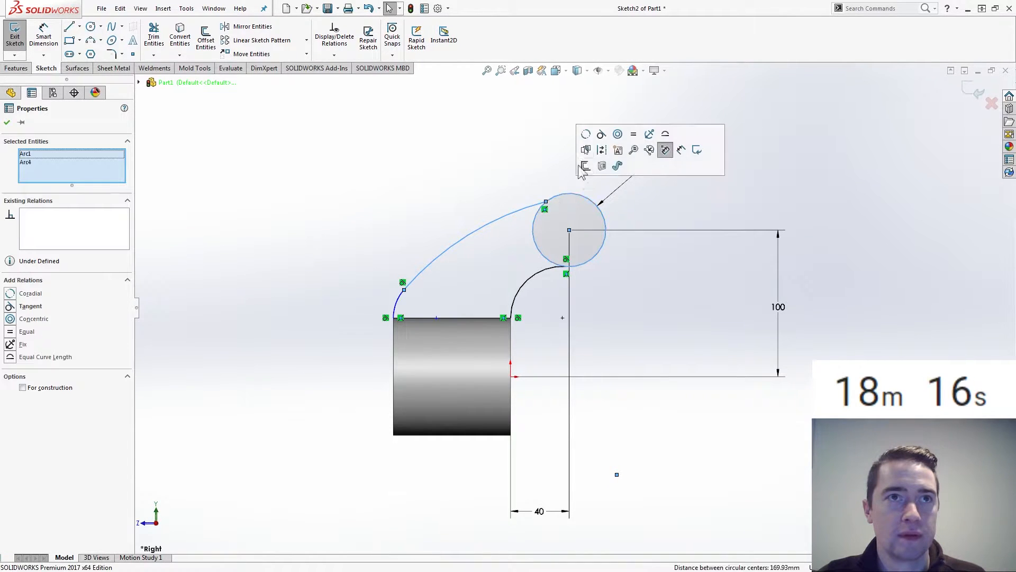
click(602, 137)
key(Escape)
- Dimension the smaller outer arc with a radius of 50 mm
key(d)
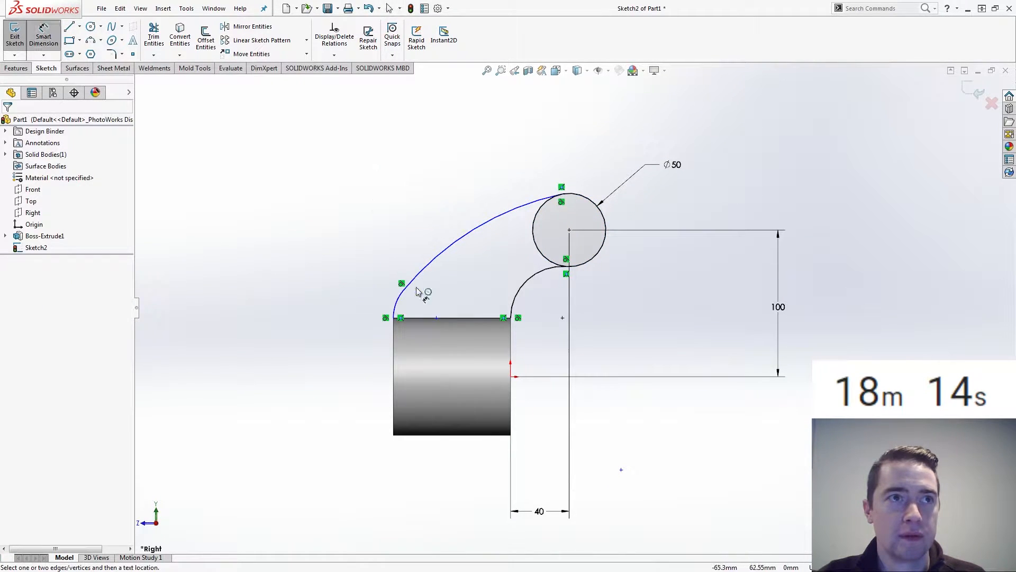
click(401, 301)
click(330, 286)
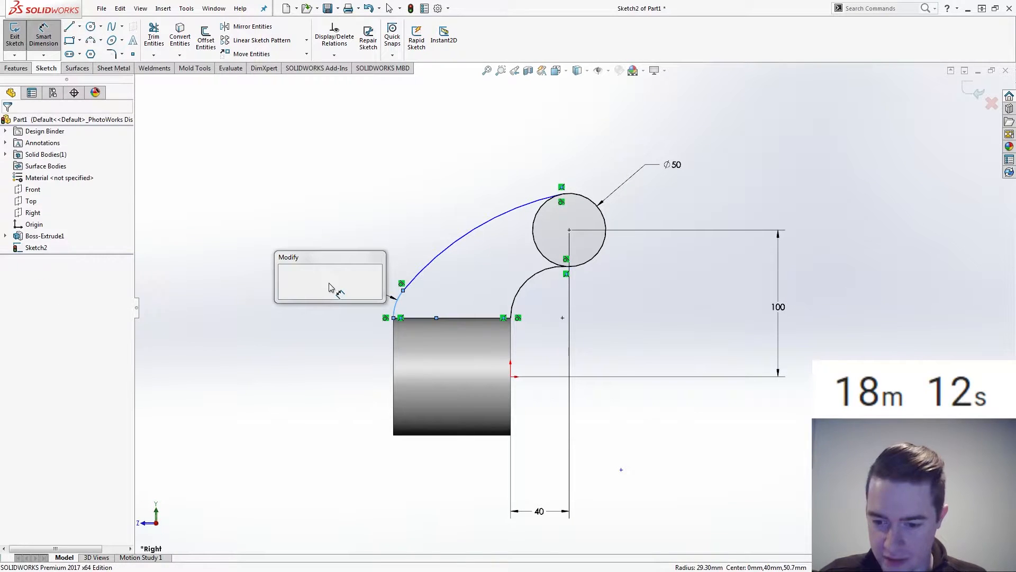
text(50)
key(Return)
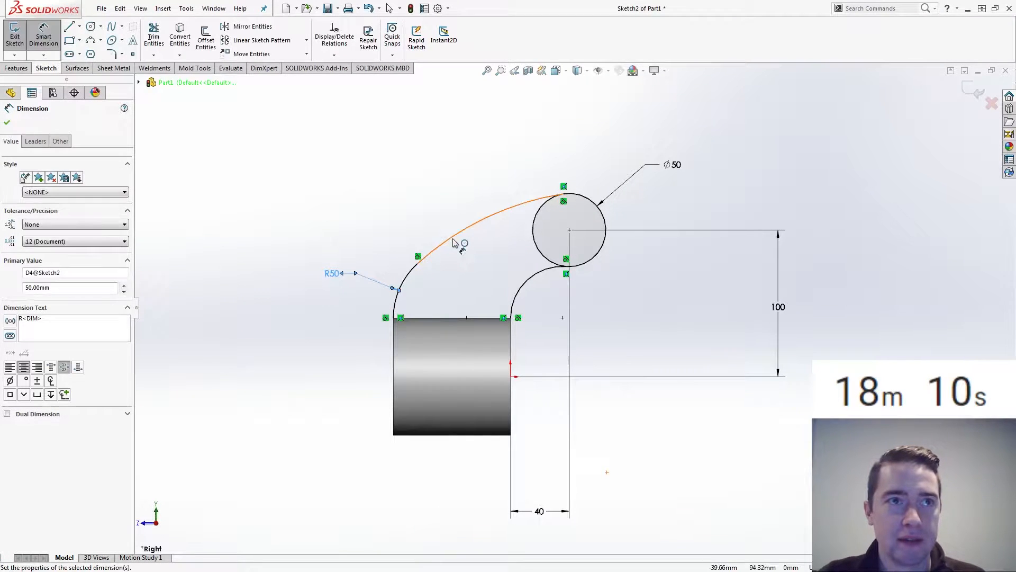
- Dimension the larger outer arc with a radius of 200 mm
click(451, 228)
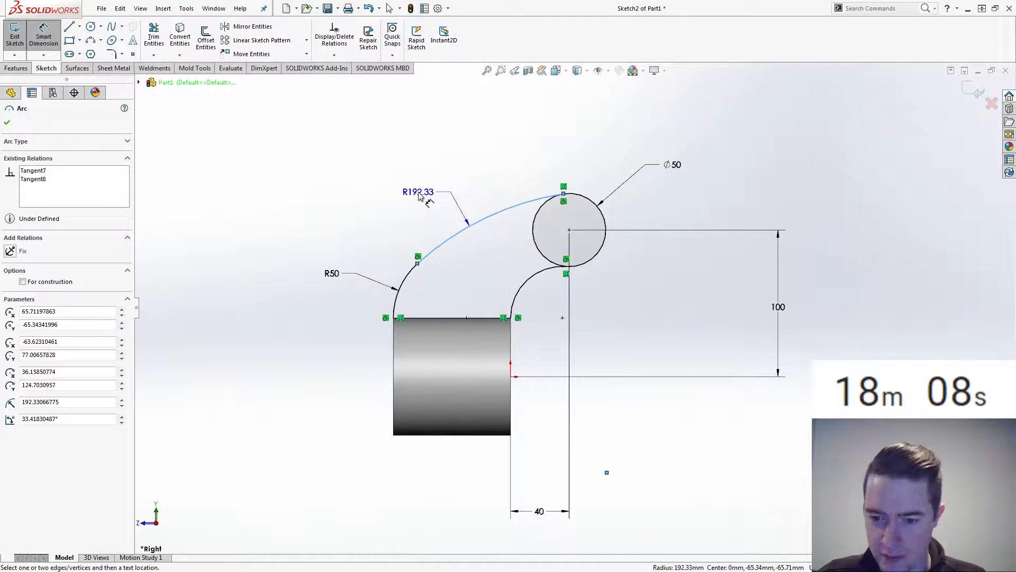
click(438, 206)
text(200)
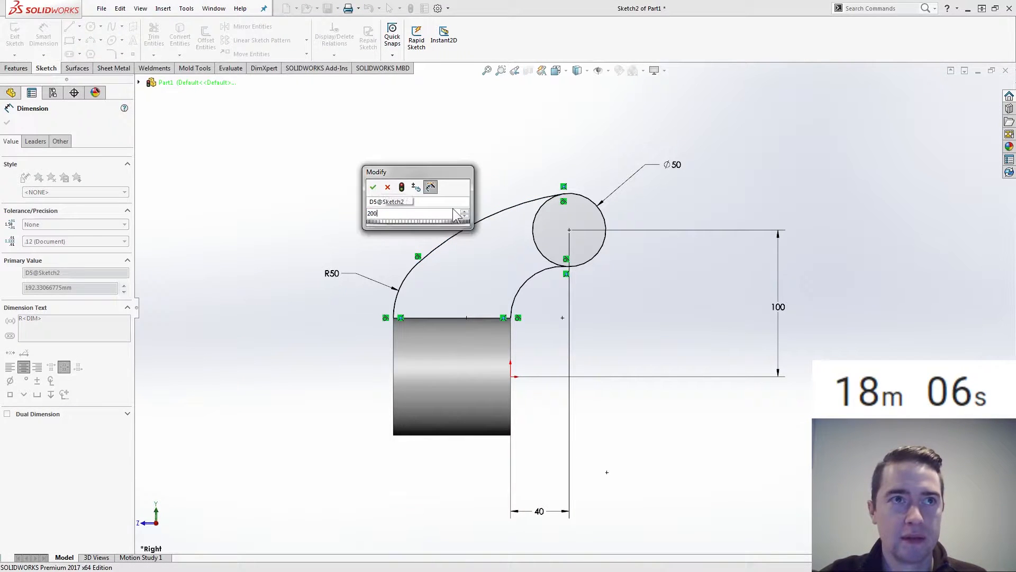
key(Return)
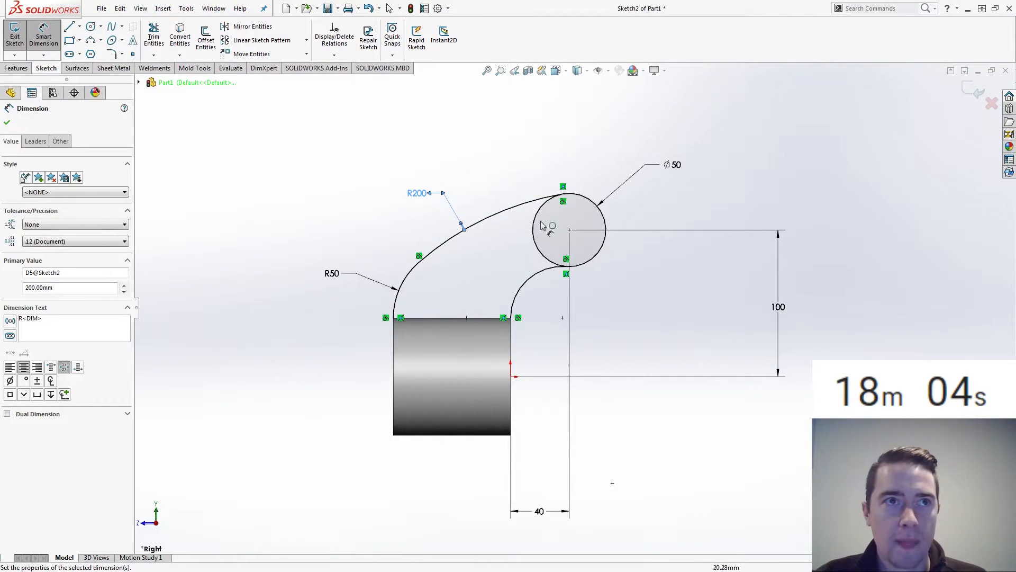
click(723, 213)
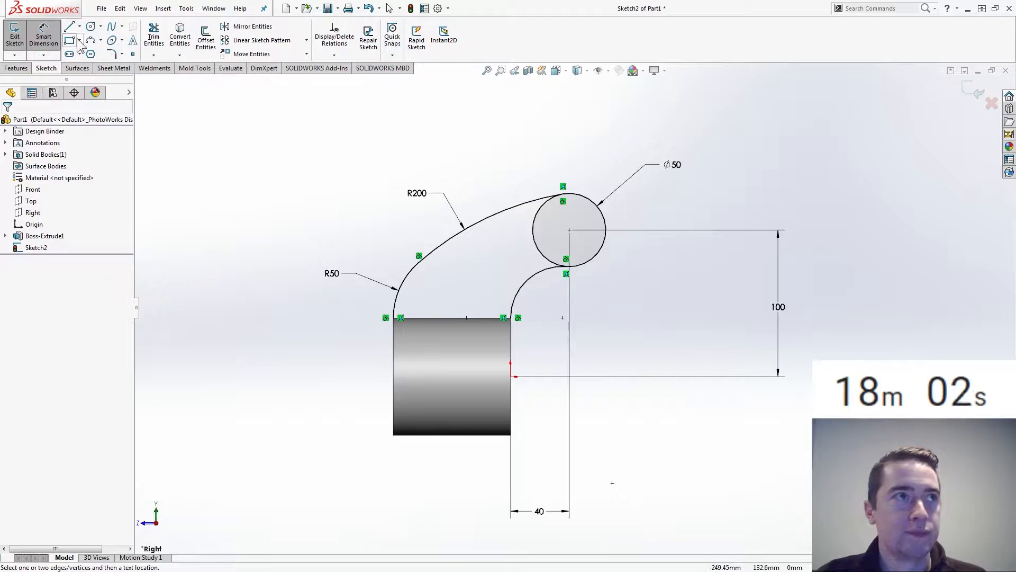
- Try closing the arm profile with a horizontal line along the cylinder's upper edge, and remove that line
click(69, 26)
click(394, 318)
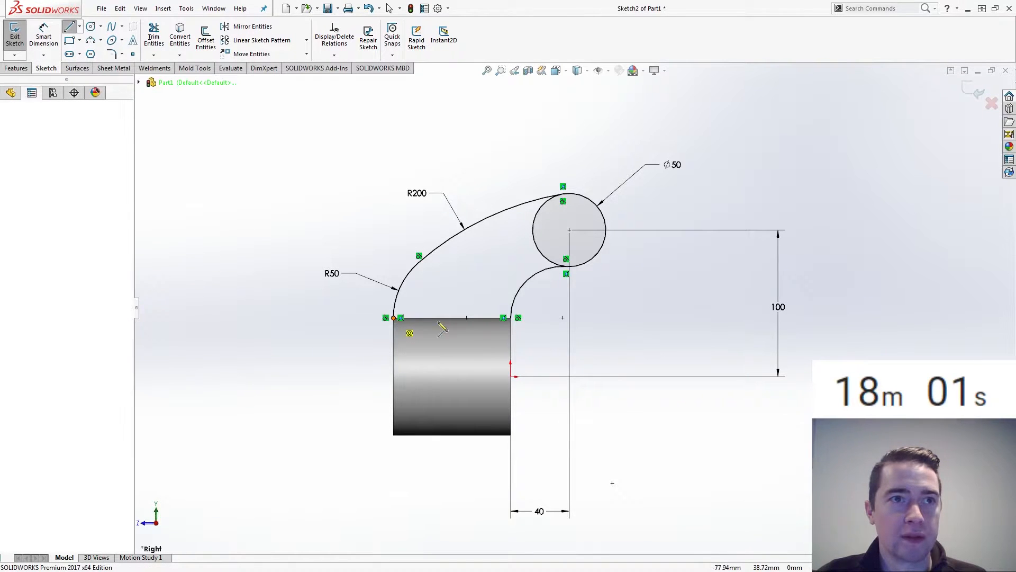
double_click(511, 317)
key(Escape)
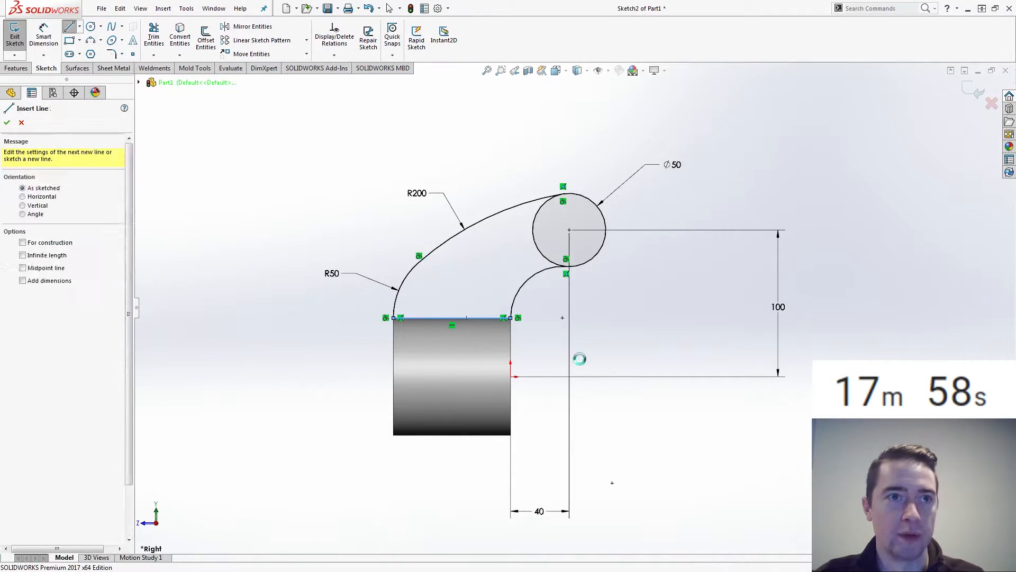
key(Escape)
click(472, 316)
click(669, 465)
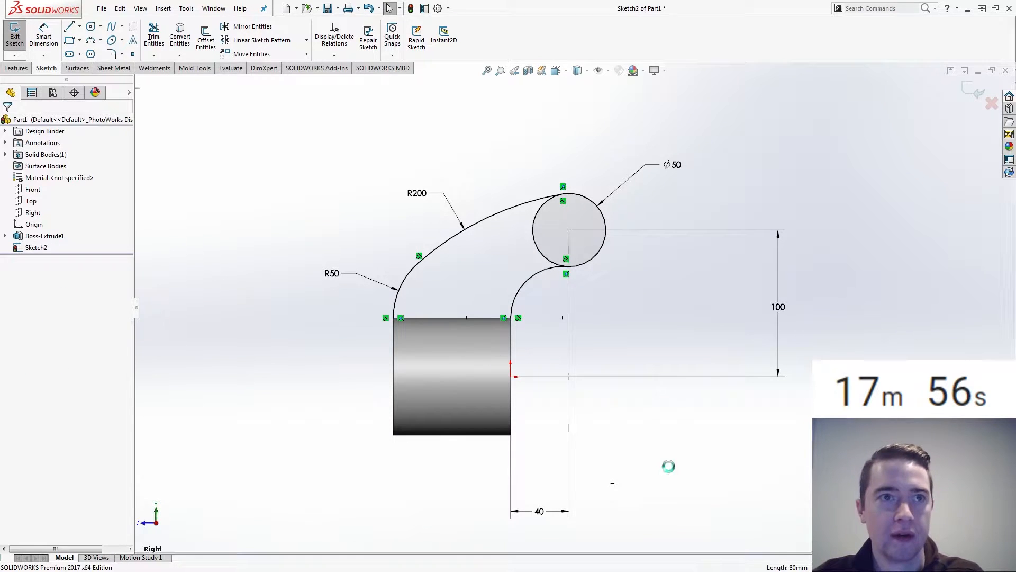
- Close the arm profile with three lines: from the far arc's lower end down to the cylinder axis, along it to the origin, and up to the inner arc
click(69, 28)
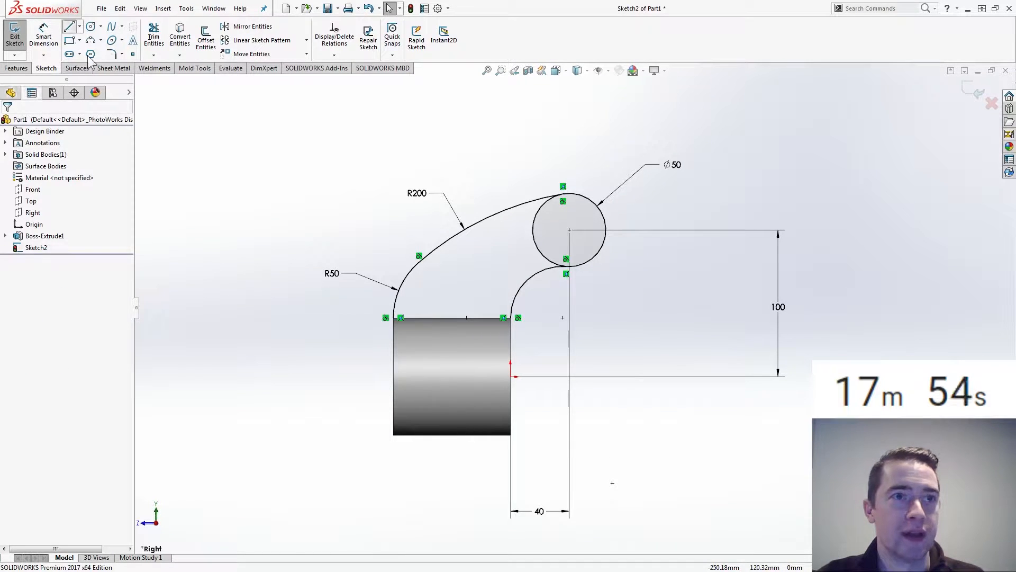
click(394, 318)
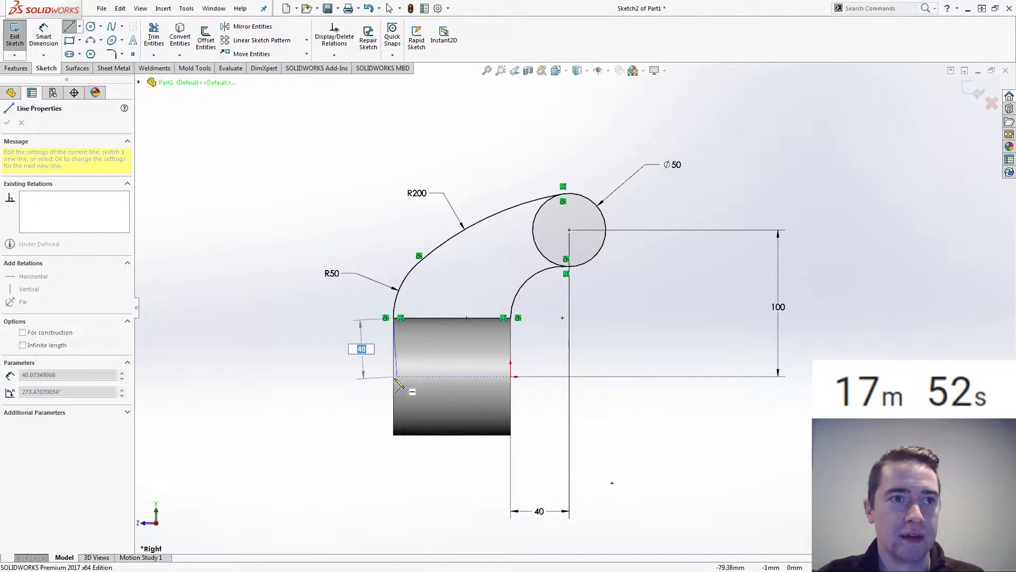
click(393, 377)
click(510, 376)
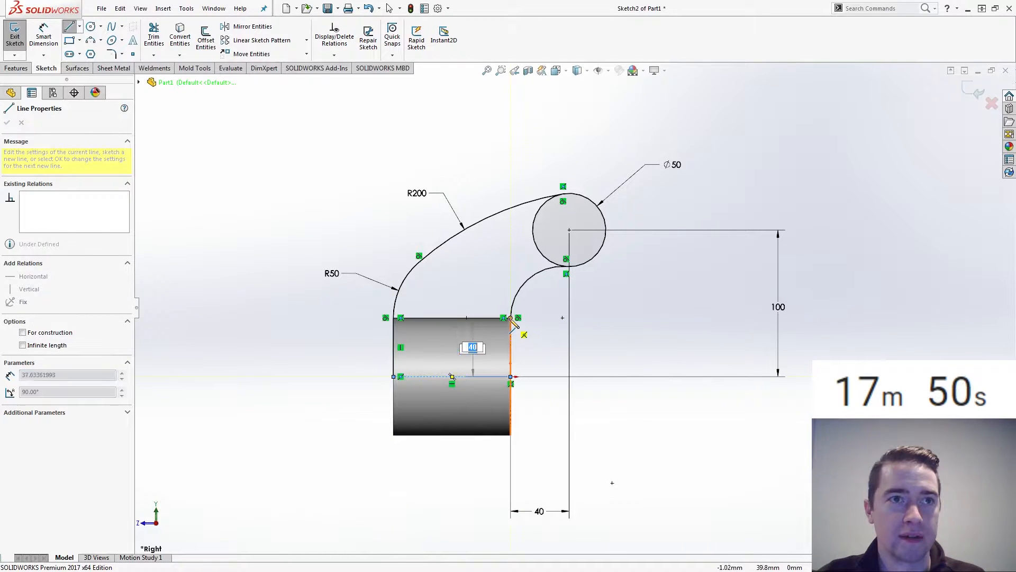
click(511, 317)
key(Escape)
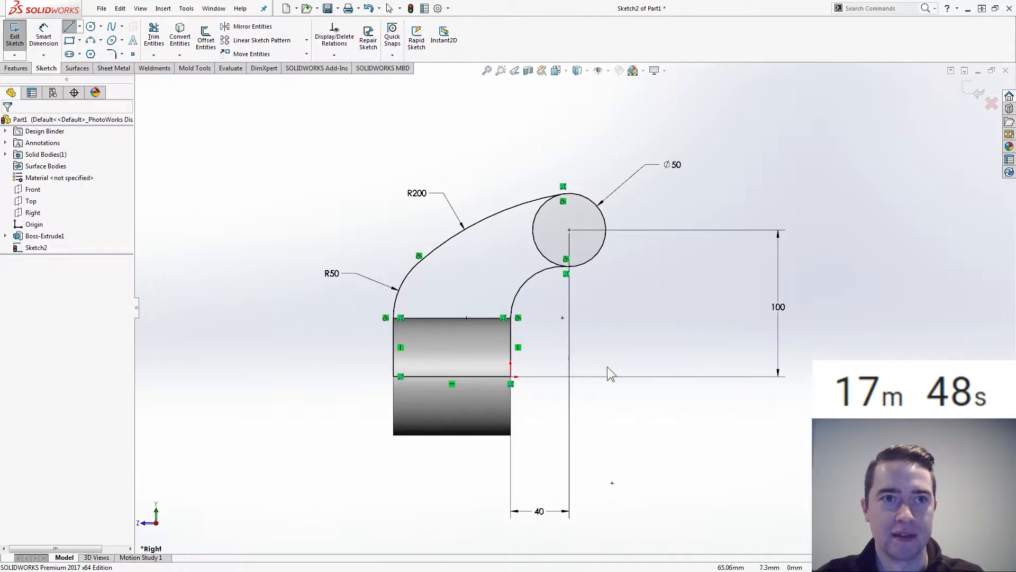
- Extrude only the 50 mm circle region as a boss, using Mid Plane with a 50 mm depth
click(16, 68)
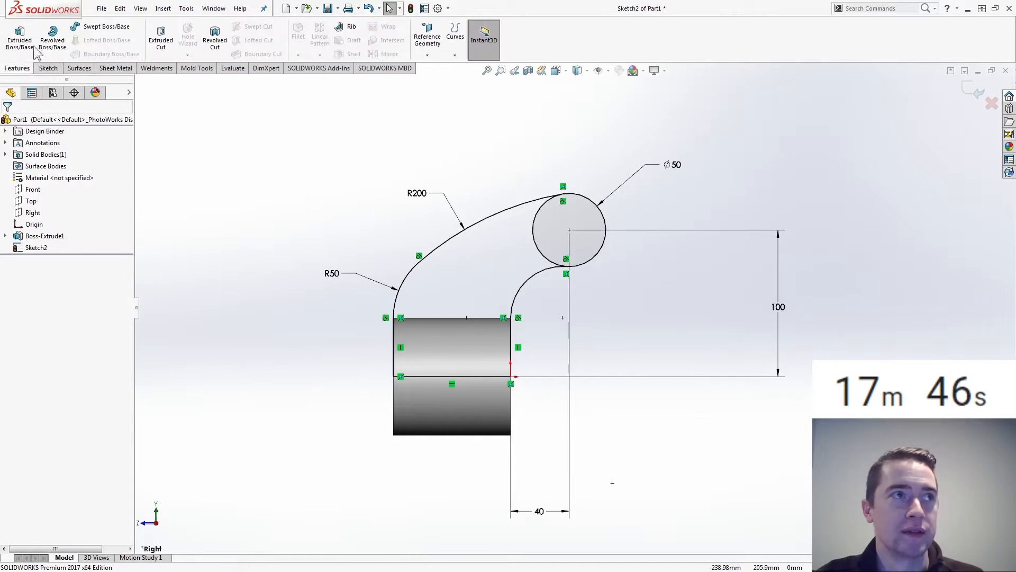
click(20, 38)
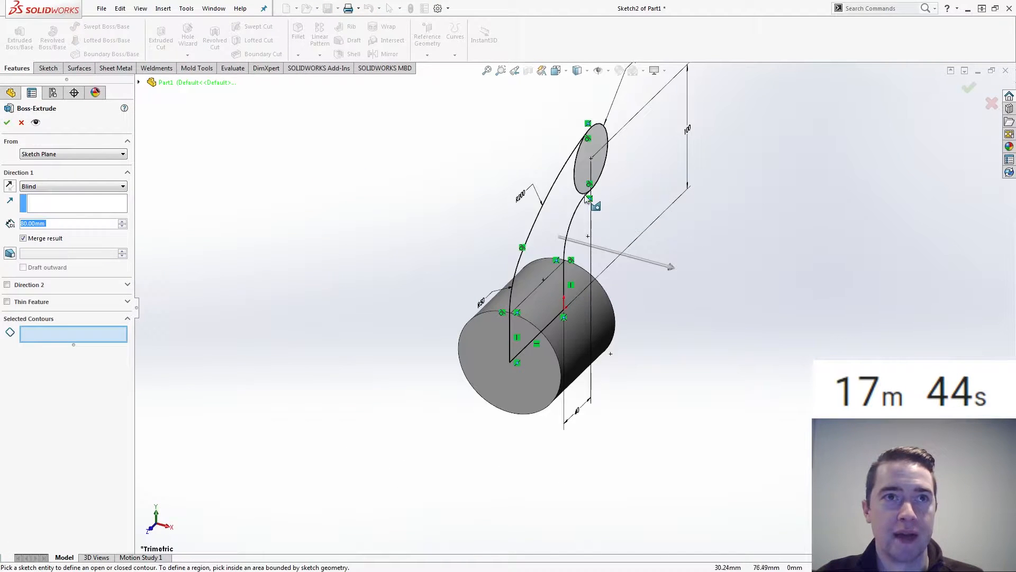
click(584, 171)
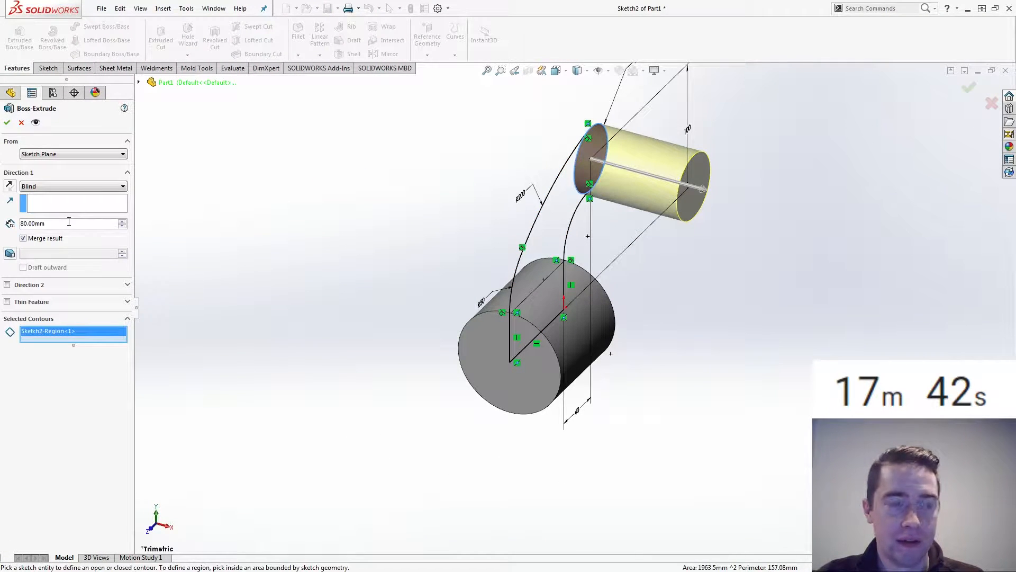
click(56, 187)
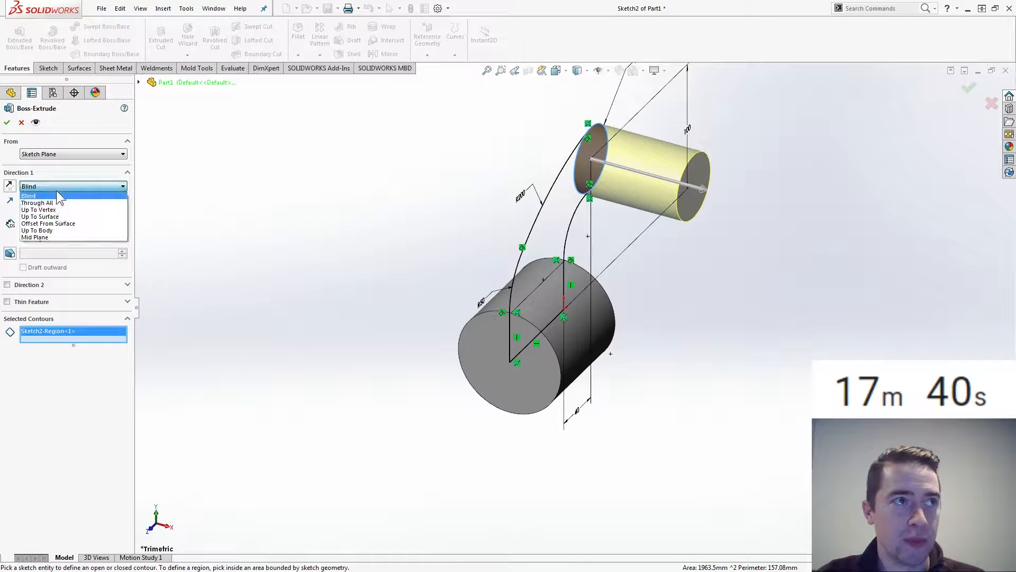
click(60, 235)
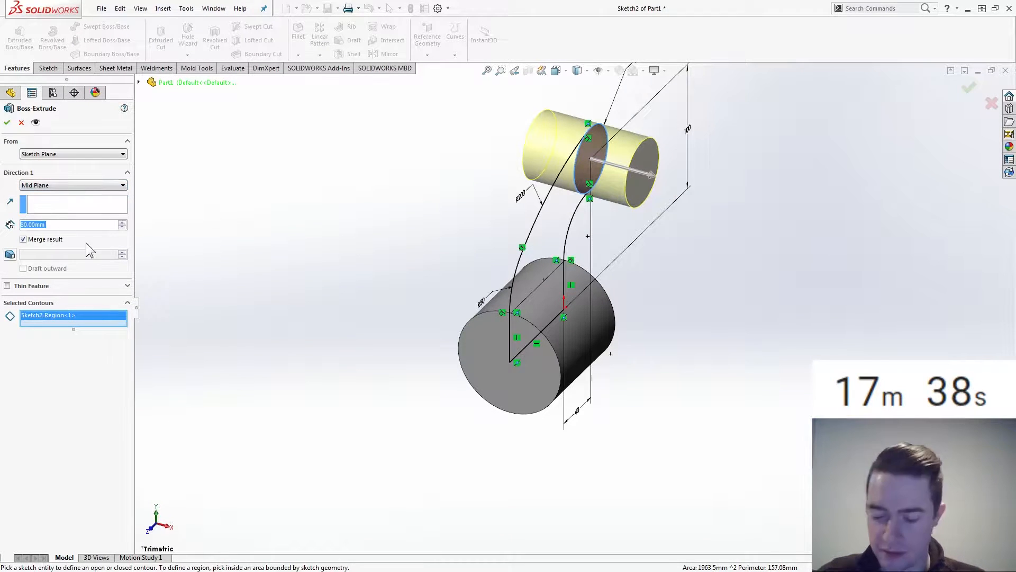
text(50)
key(Return)
text(.)
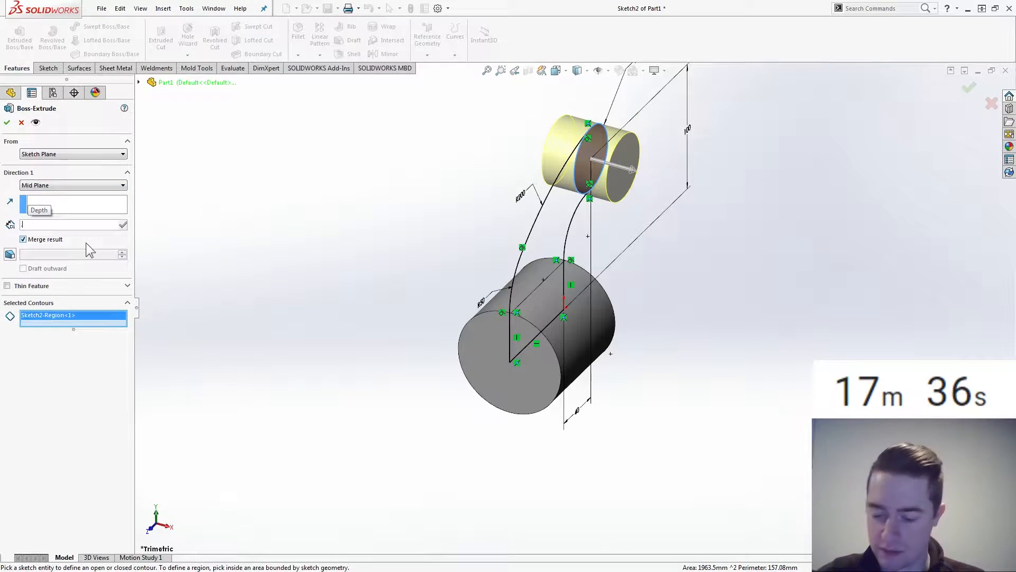
key(BackSpace)
text(50)
key(Return)
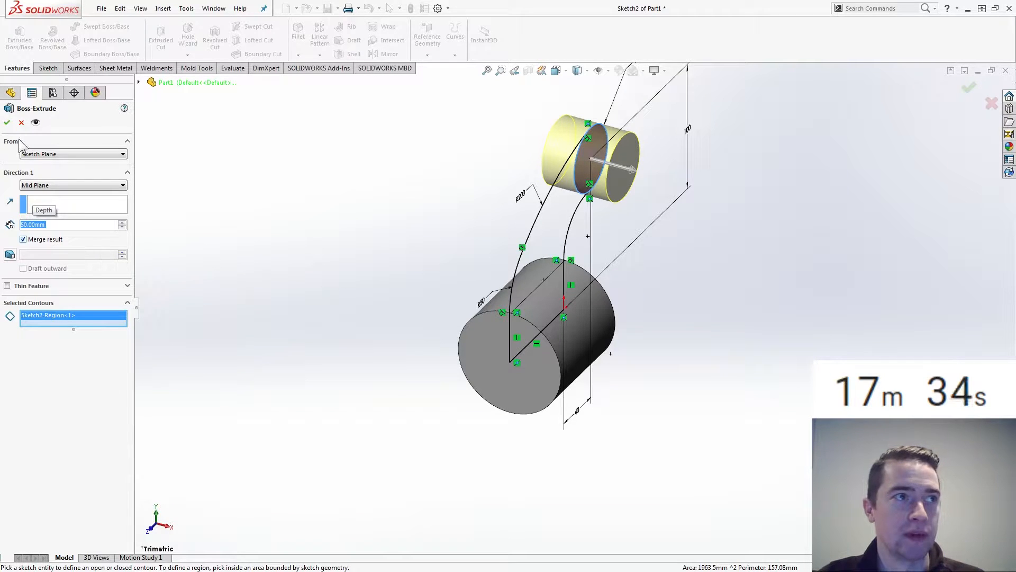
key(Return)
click(470, 212)
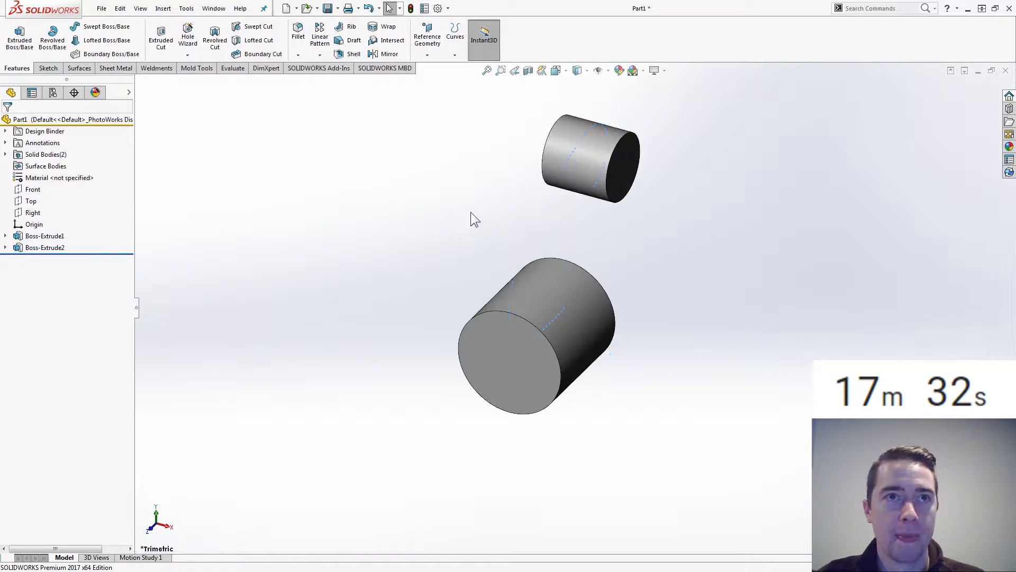
- Extrude the arm region of the shared boss sketch as a Mid Plane boss with a 20 mm depth
click(5, 247)
click(48, 259)
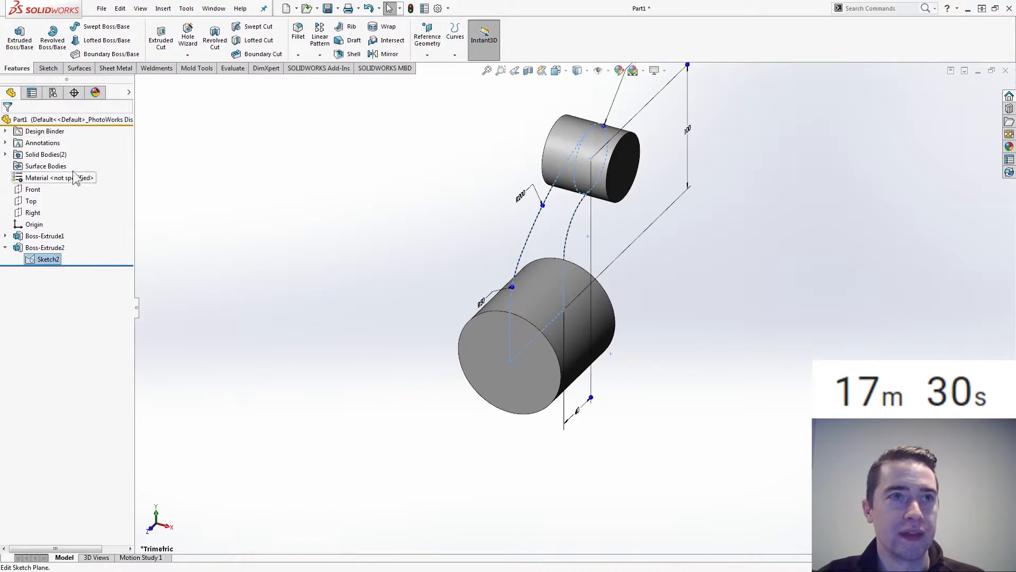
click(11, 52)
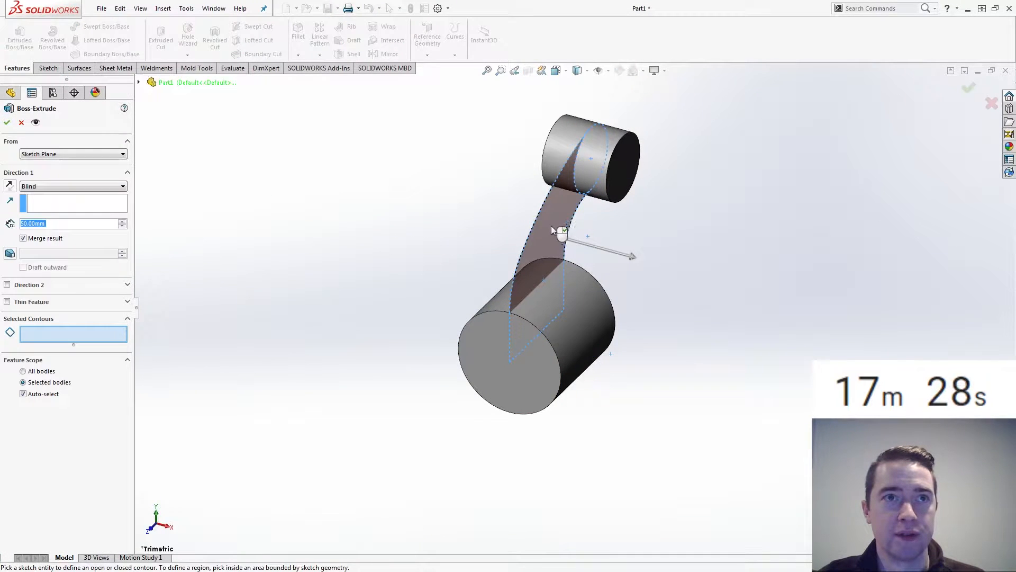
click(551, 226)
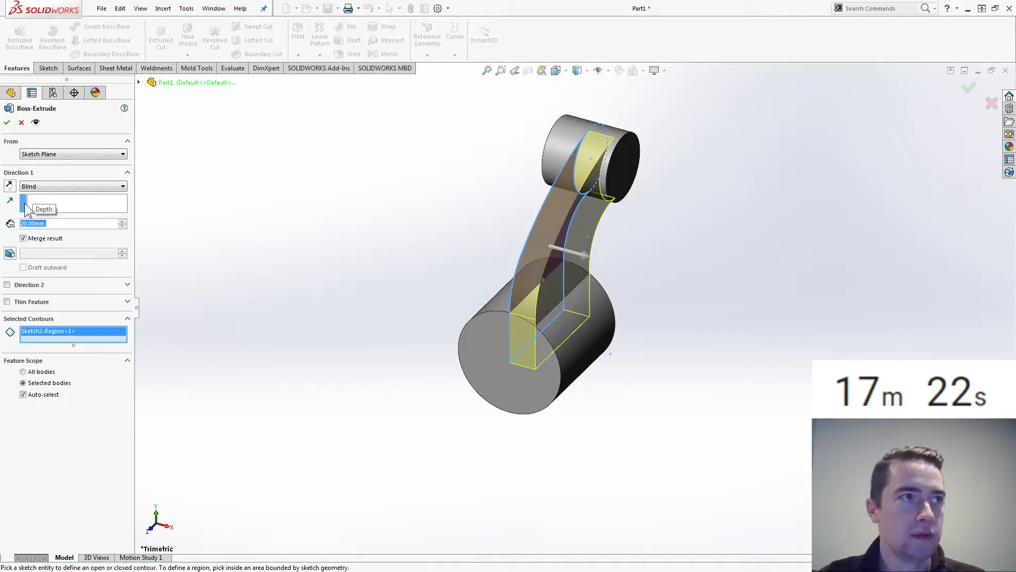
click(36, 186)
click(36, 237)
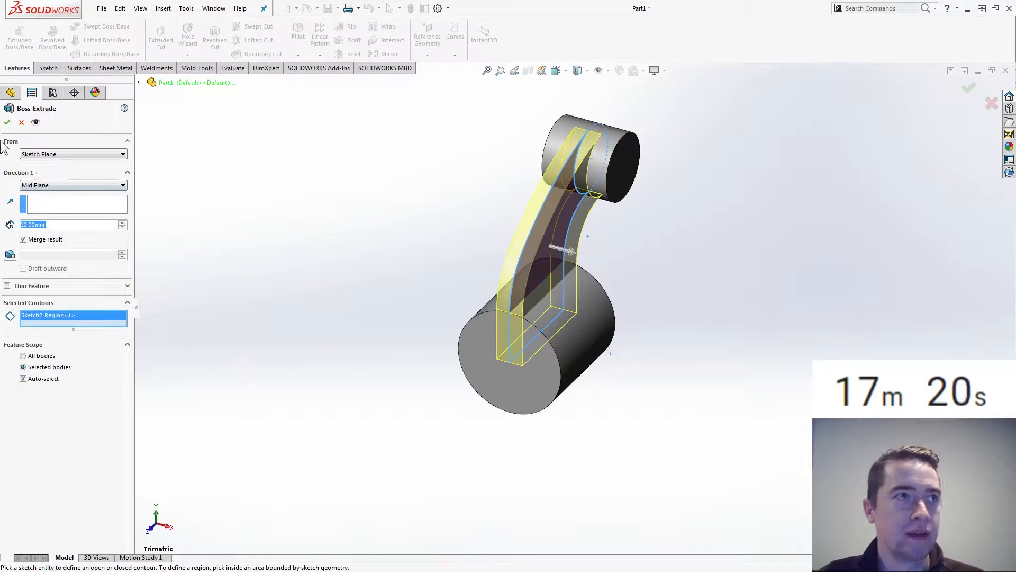
key(Return)
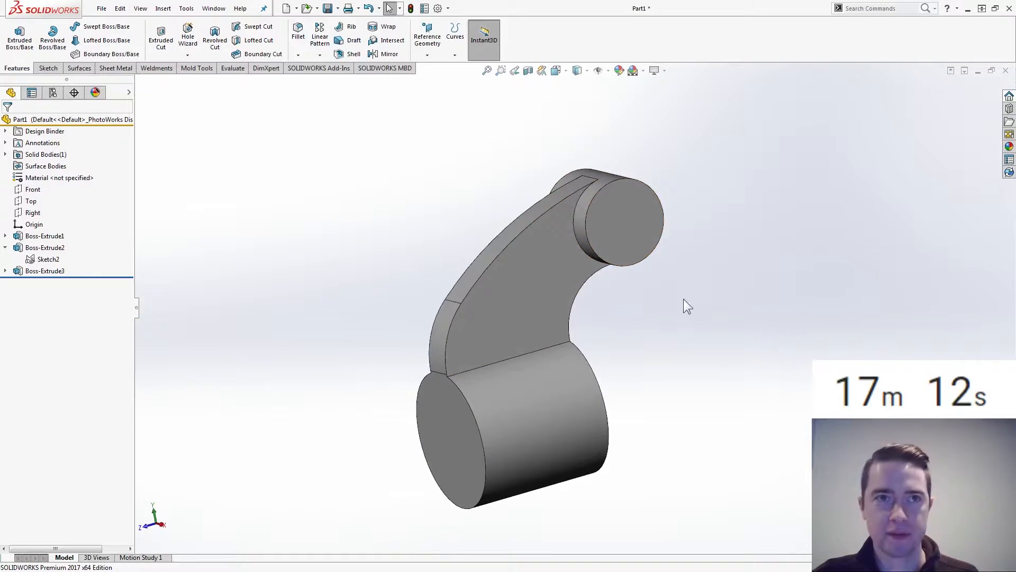
- Start a sketch on the small boss's end face and draw a concentric circle about 18 mm in diameter
click(629, 228)
click(666, 179)
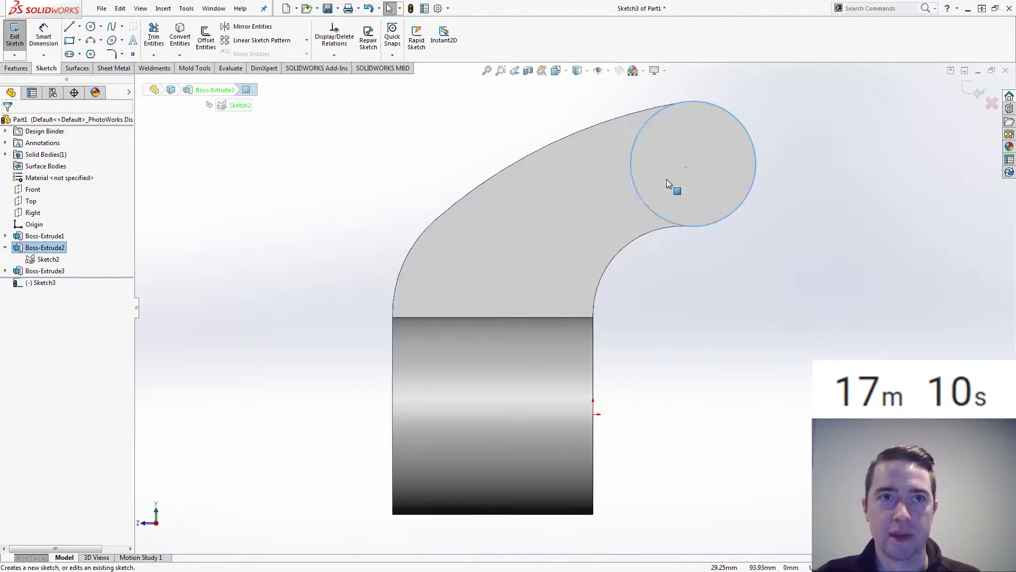
click(326, 185)
click(91, 27)
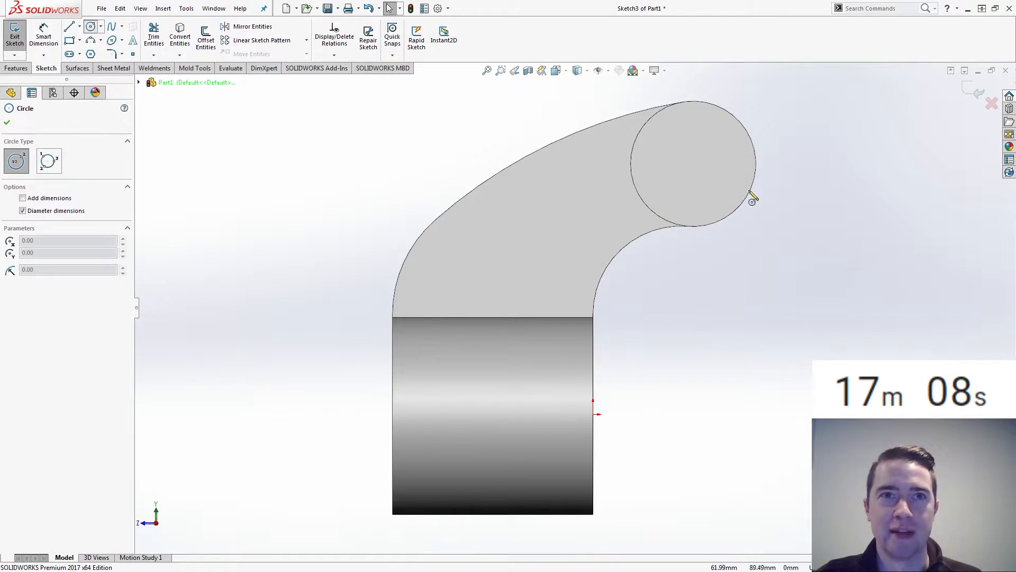
click(693, 164)
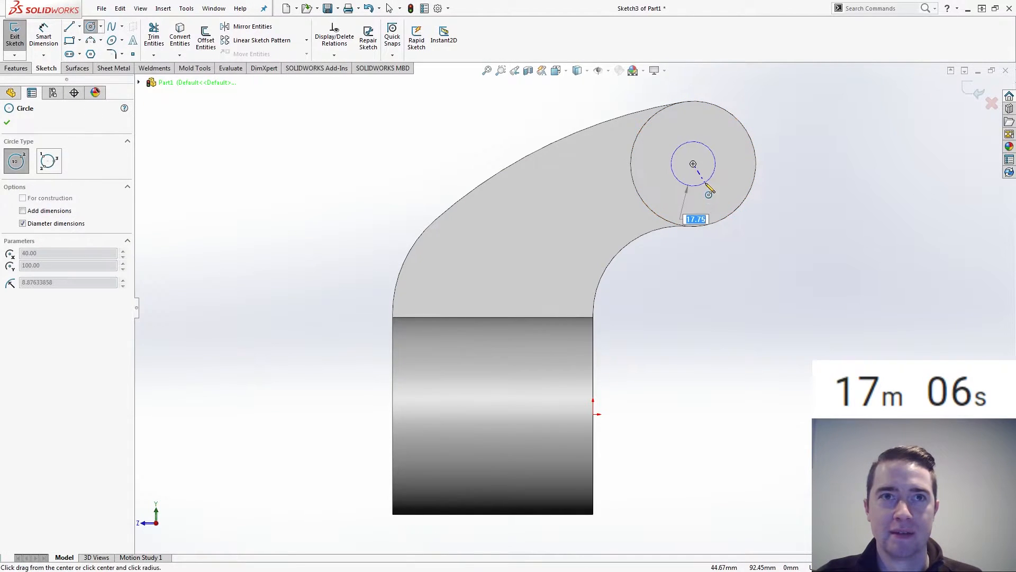
click(706, 182)
- Dimension the small boss's hole circle with a diameter of 30 mm
right_drag(773, 323, 767, 276)
click(714, 157)
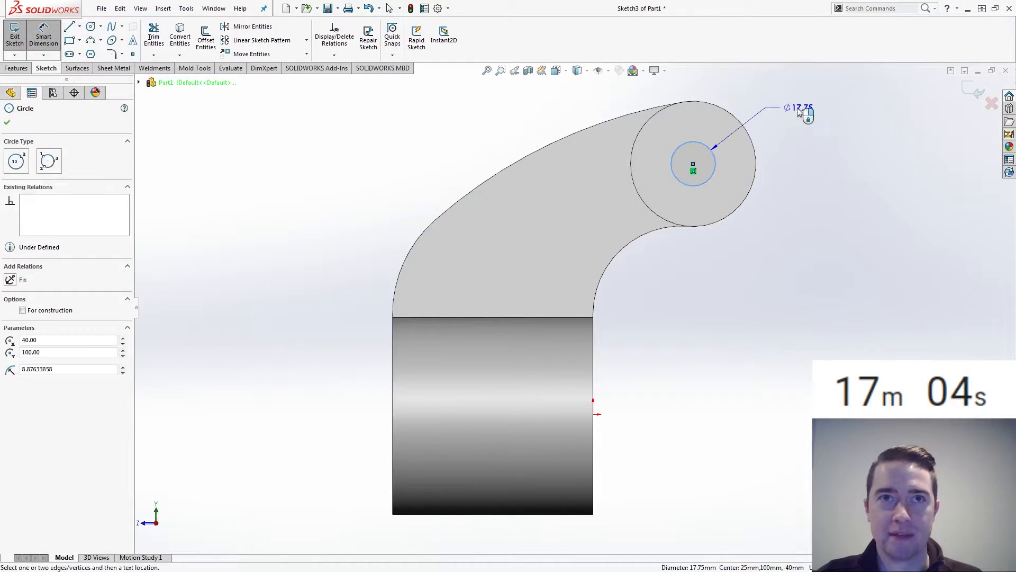
click(793, 110)
text(30)
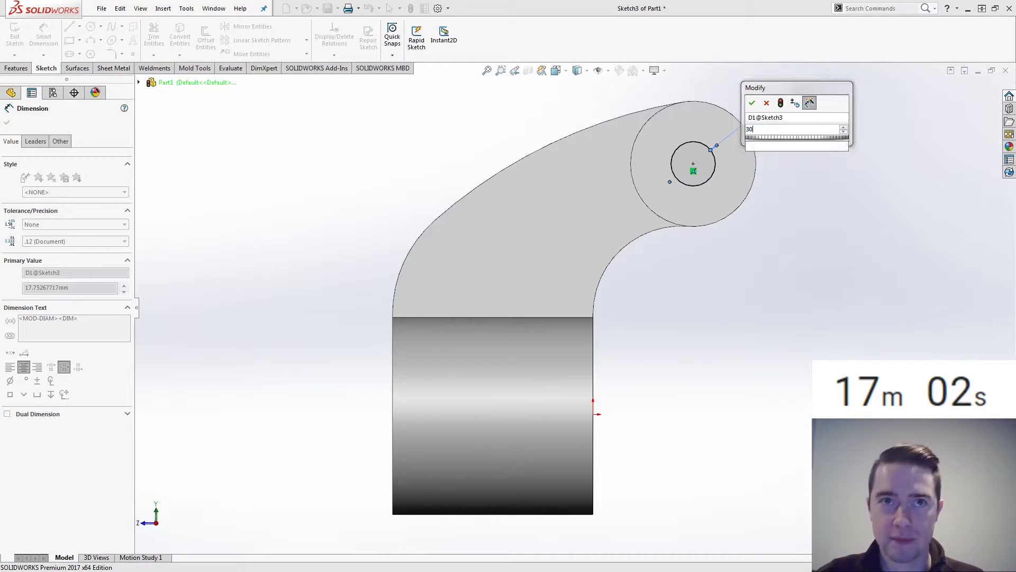
key(Return)
- Cut the 30 mm circle out of the small boss with an Extruded Cut set to Through All
click(16, 68)
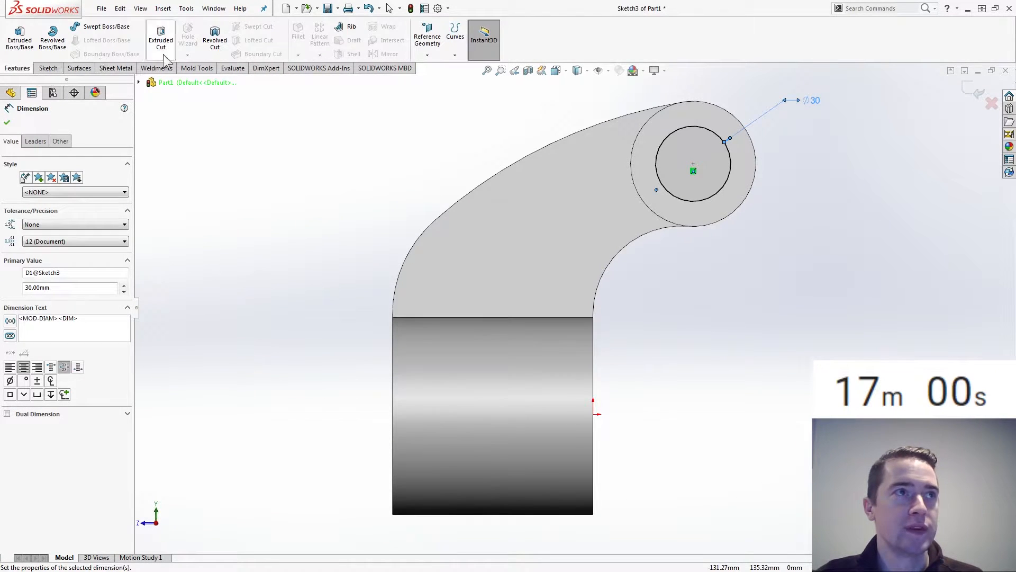
click(161, 38)
click(69, 186)
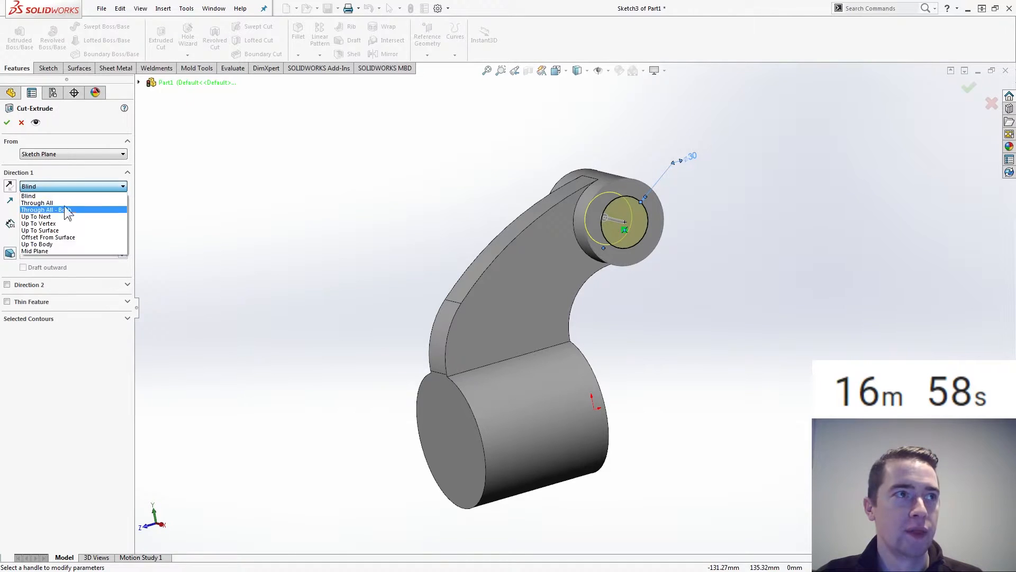
click(48, 202)
click(7, 123)
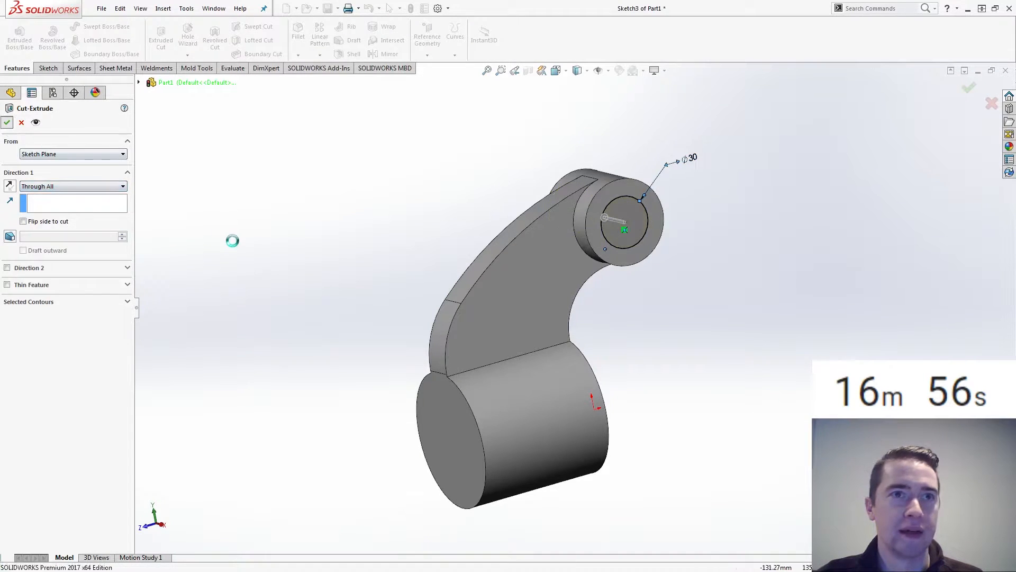
- Start a sketch on the Front plane and draw a circle about 34 mm in diameter centred on the origin
click(452, 438)
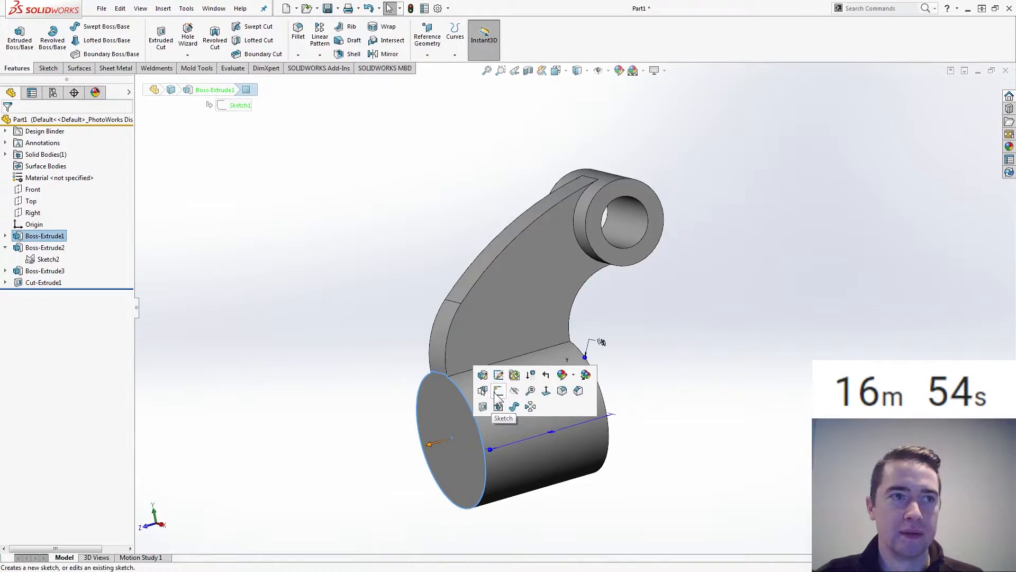
click(32, 190)
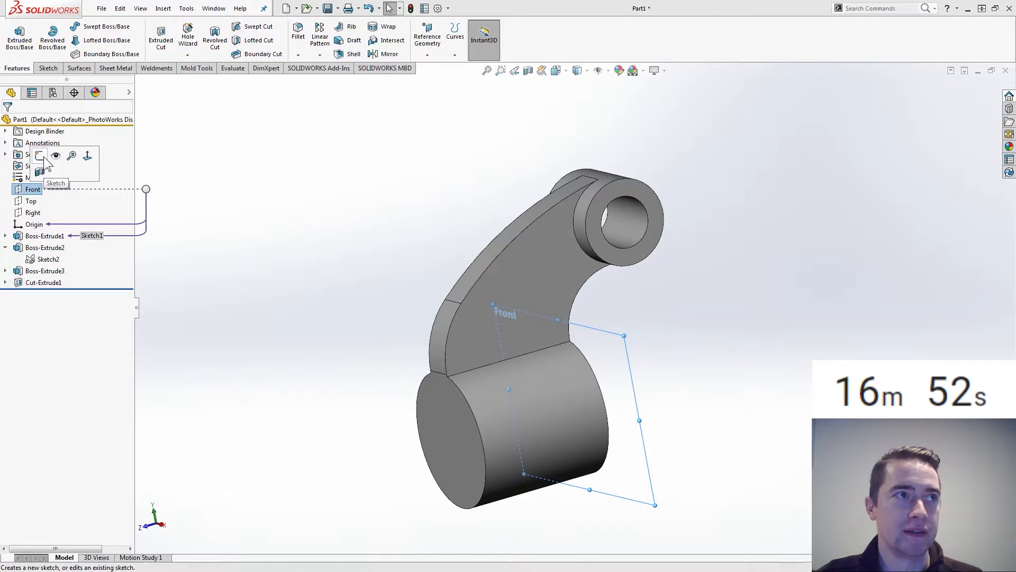
click(87, 156)
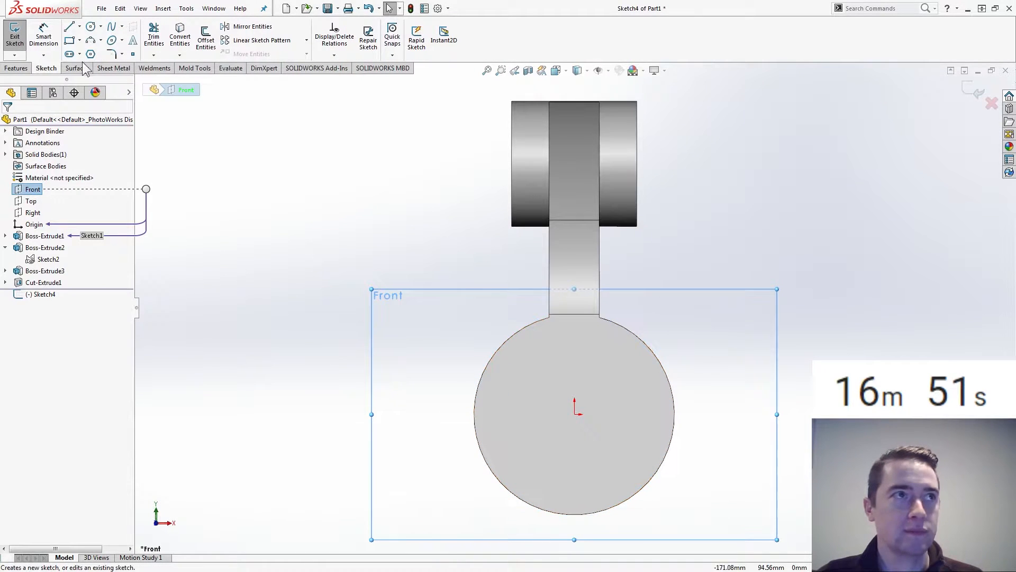
click(90, 26)
click(575, 414)
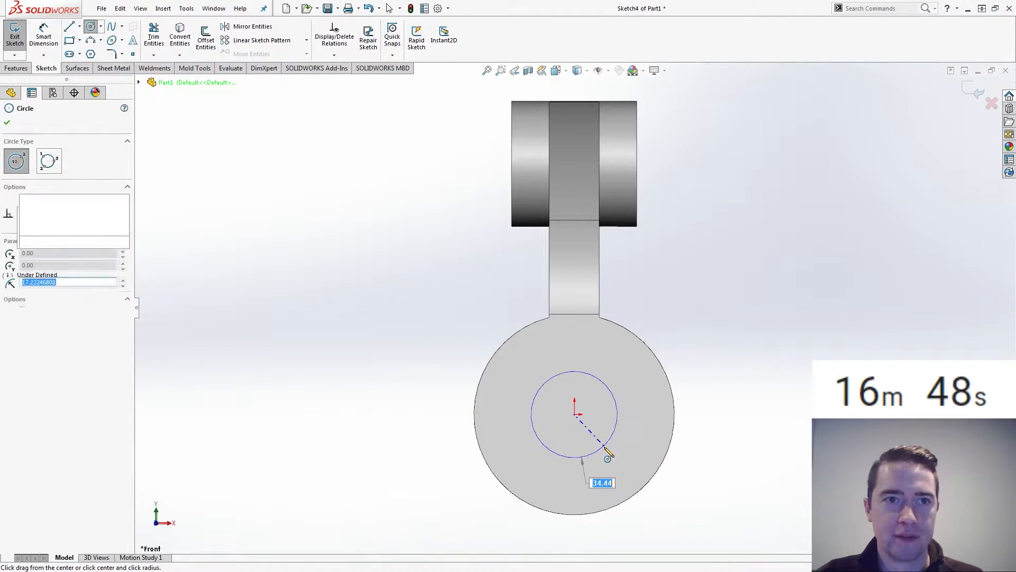
click(605, 445)
- Dimension the large cylinder's bore circle with a diameter of 50 mm
right_drag(724, 478, 723, 445)
click(603, 448)
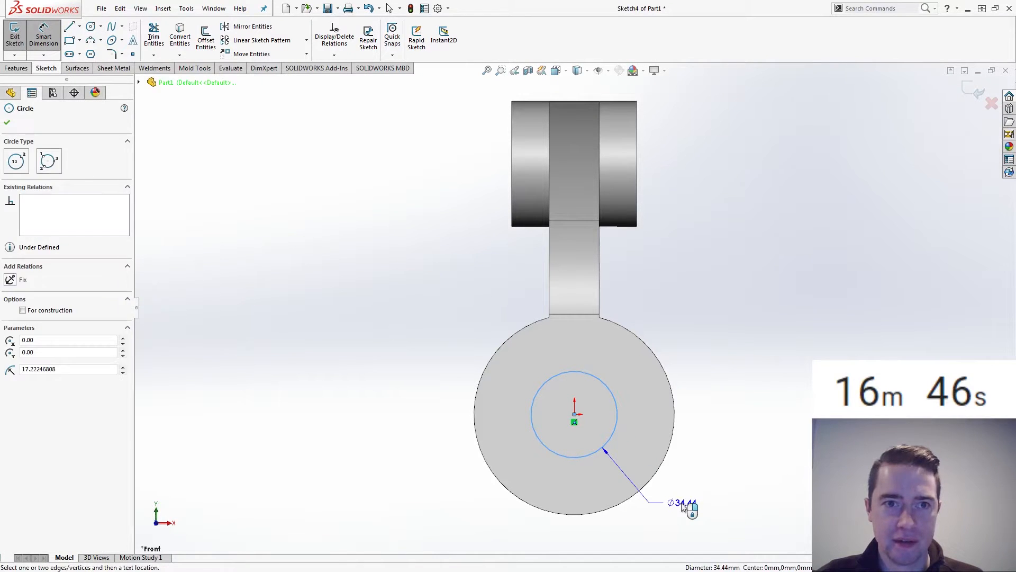
click(684, 513)
text(50)
key(Return)
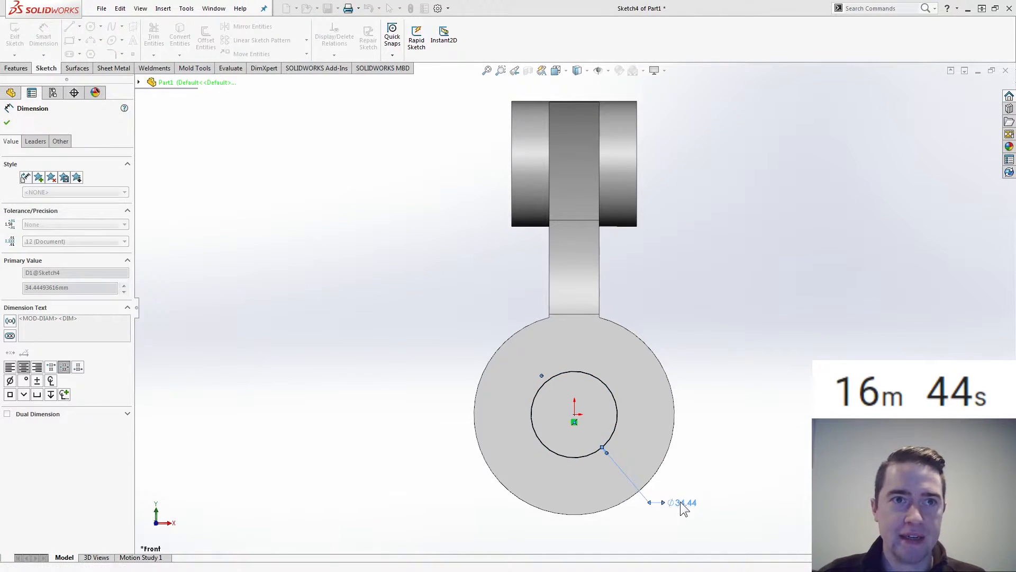
- Sketch a rectangle about 13 by 16 mm across the top of the bore circle for the keyway
click(70, 40)
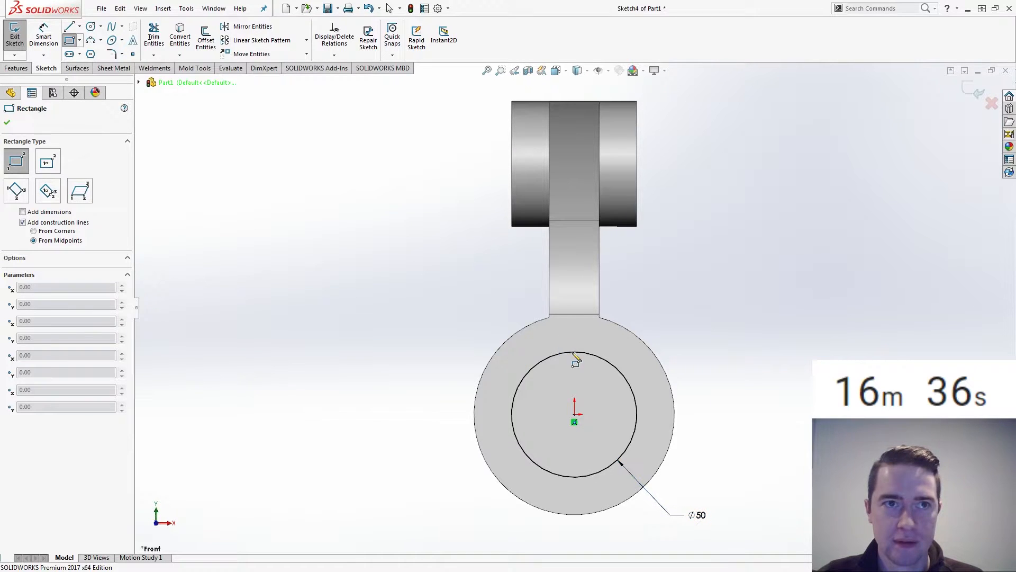
click(559, 337)
click(593, 377)
key(Escape)
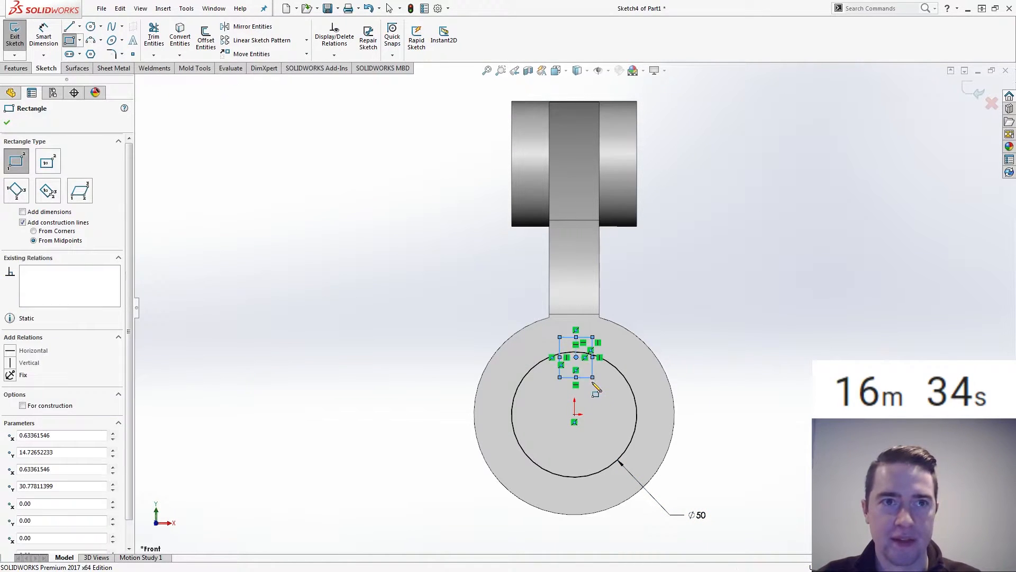
key(Escape)
- Make the keyway rectangle's vertical centerline coincident with the origin
scroll(582, 381, down, 4)
click(539, 299)
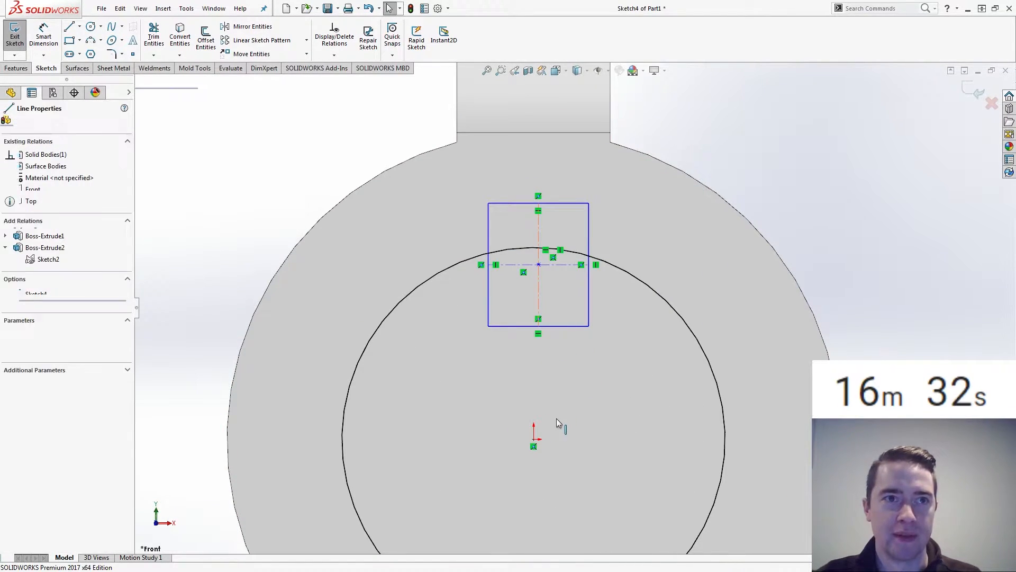
ctrl+click(534, 438)
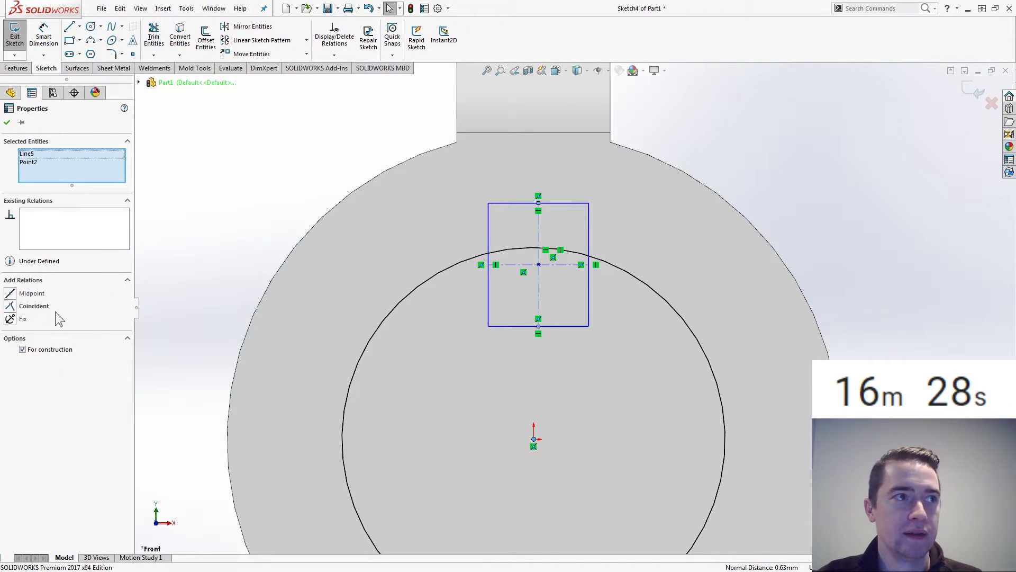
click(12, 307)
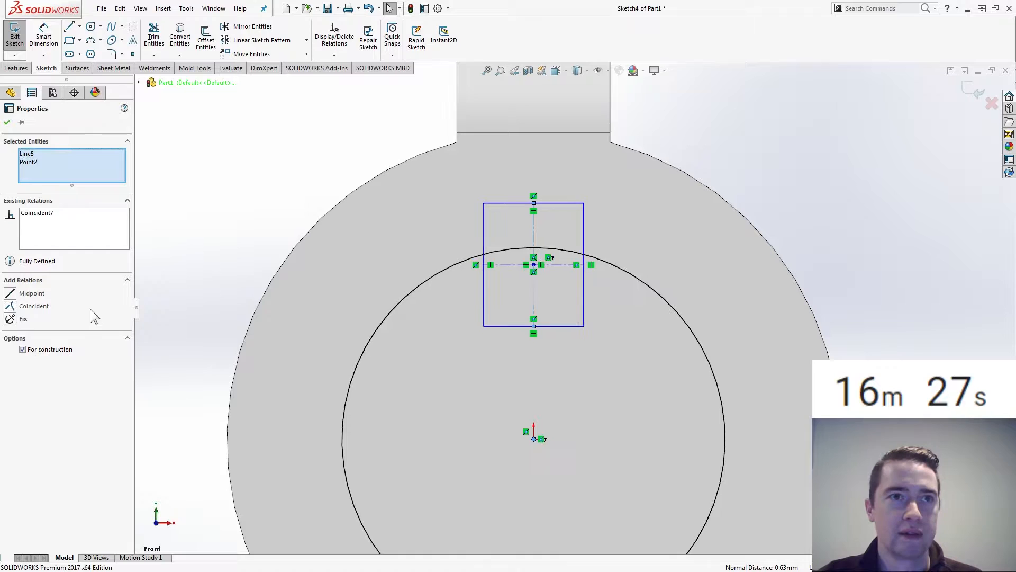
click(221, 202)
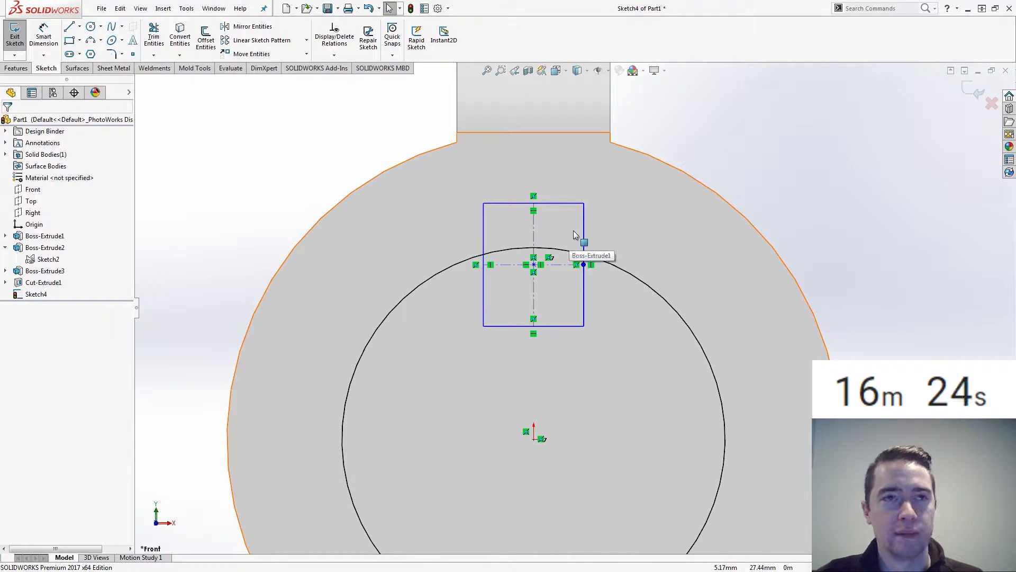
- Dimension the distance from the rectangle's upper edge to the bottom of the bore circle as 55 mm
right_drag(273, 189, 268, 149)
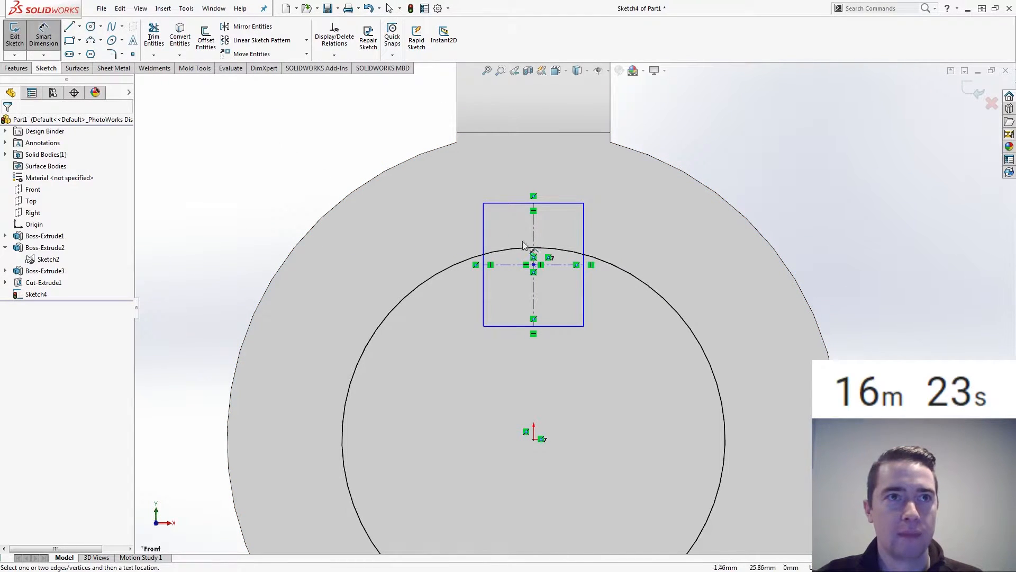
click(519, 205)
scroll(551, 331, up, 3)
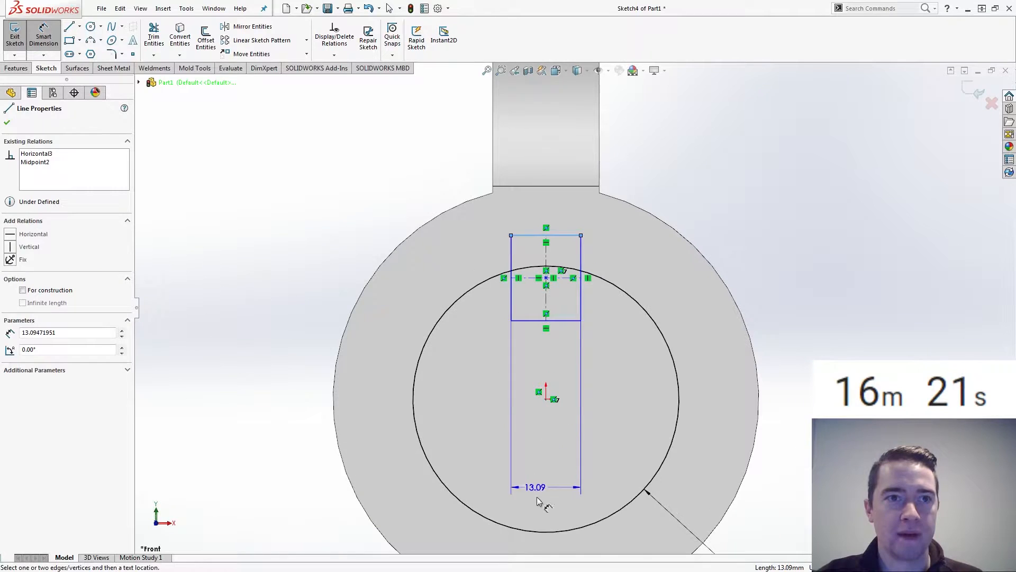
click(547, 531)
click(284, 405)
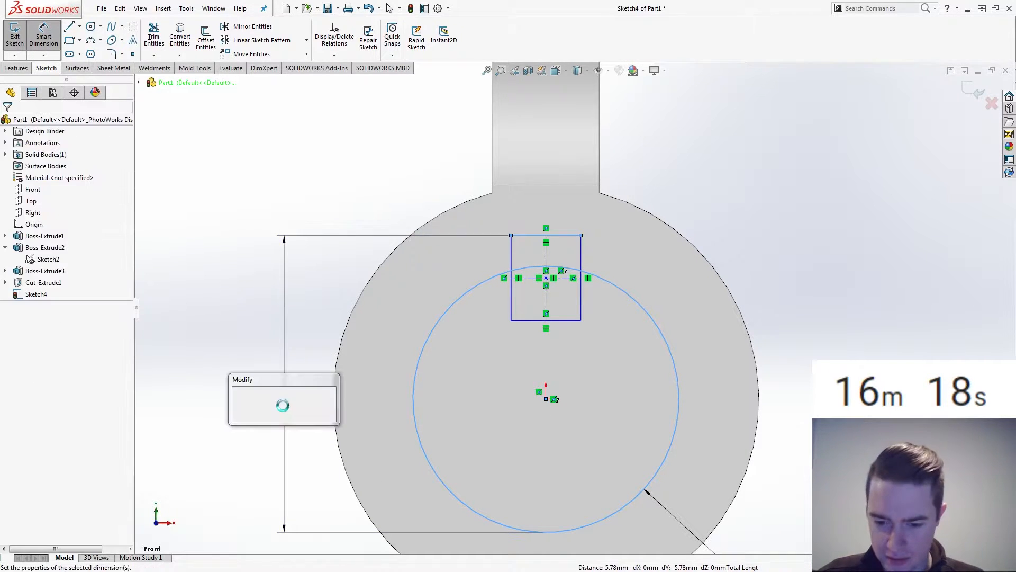
text(55.00mm)
key(Return)
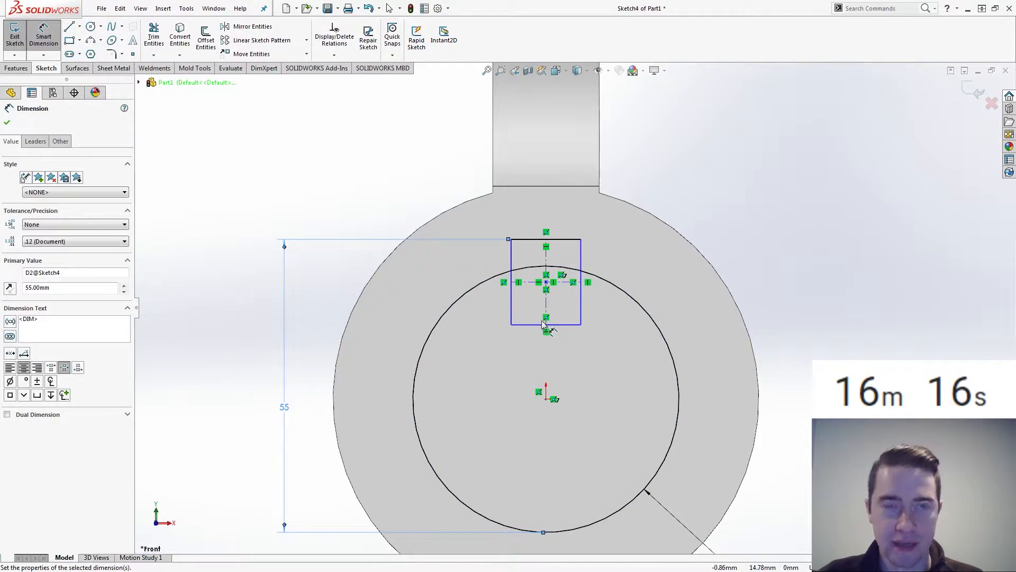
- Dimension the keyway rectangle's width as 14 mm
click(562, 239)
click(564, 210)
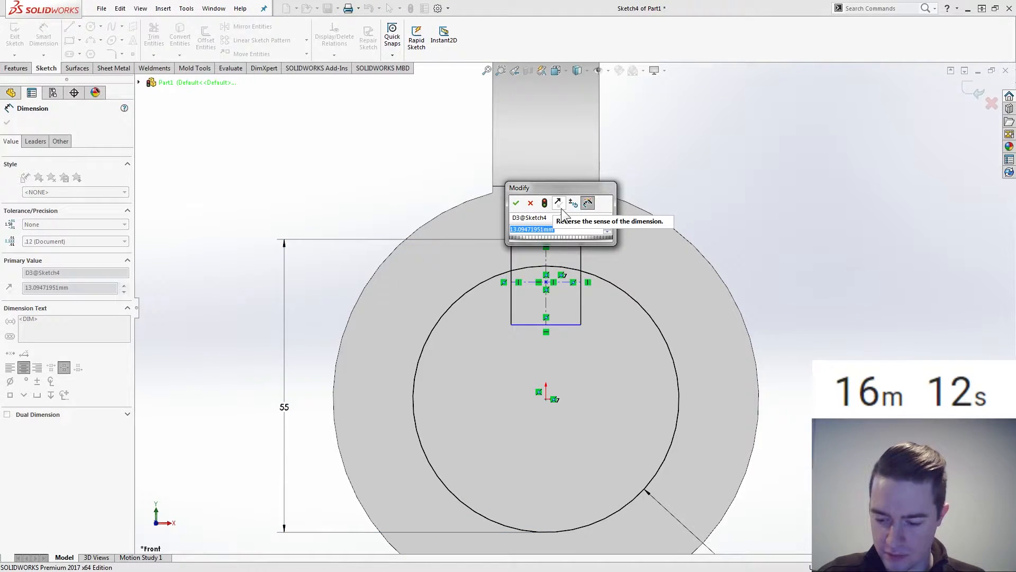
text(14)
key(Return)
key(Escape)
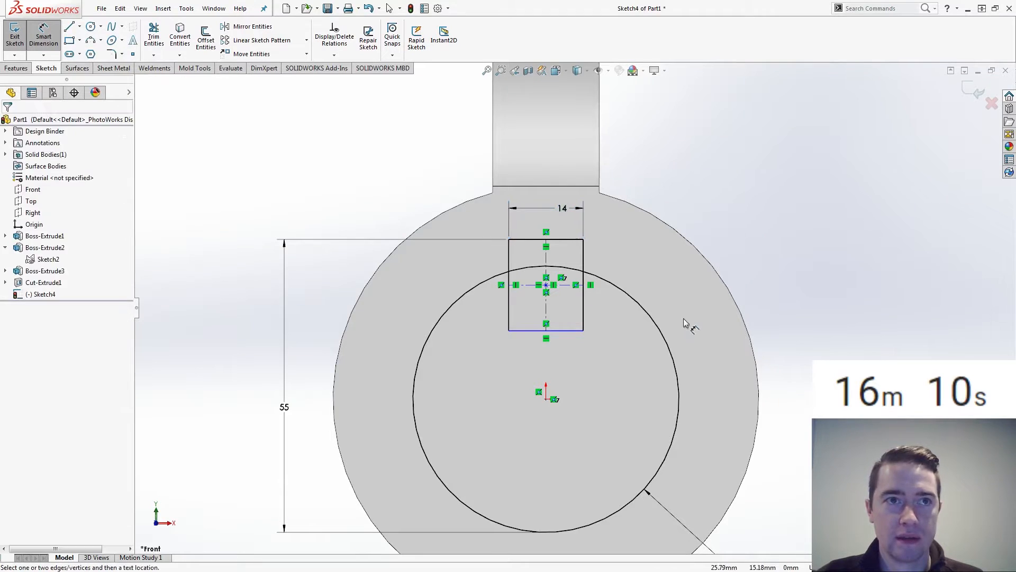
- Trim the rectangle's lower portion inside the bore and the circle's arc across the keyway, leaving one closed keyed outline
scroll(687, 327, up, 3)
key(Escape)
scroll(596, 300, down, 3)
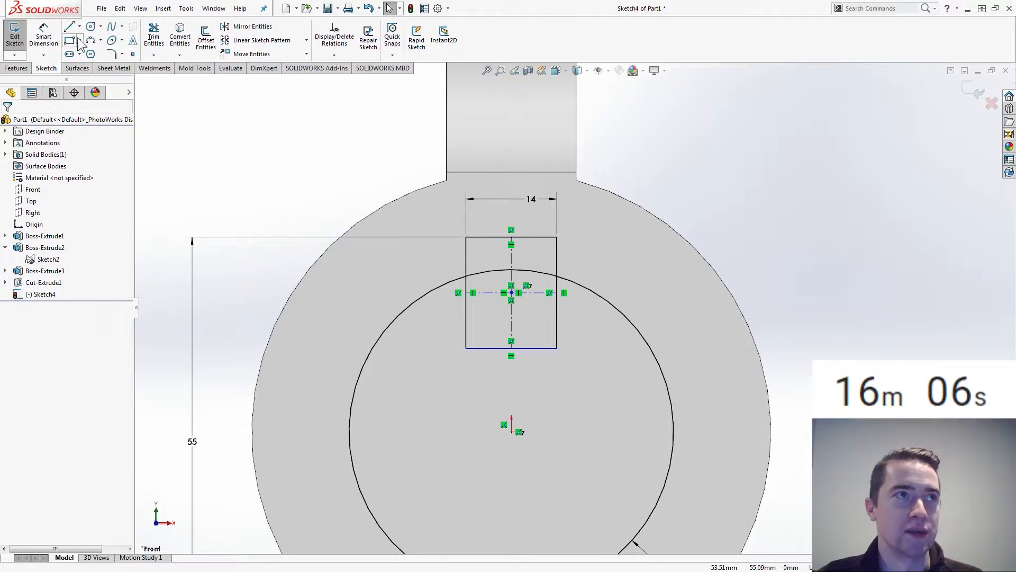
click(153, 36)
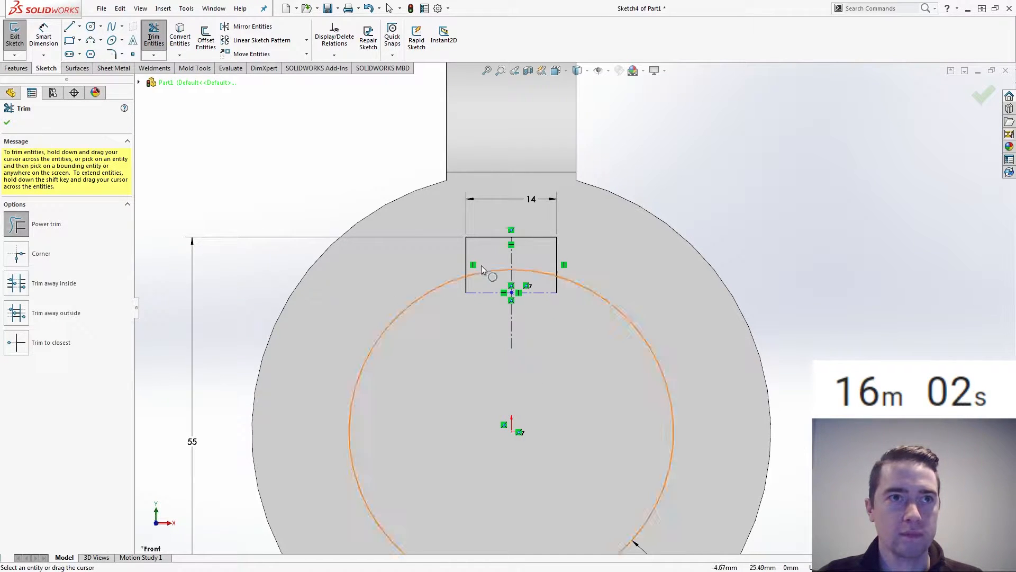
drag(481, 279, 537, 279)
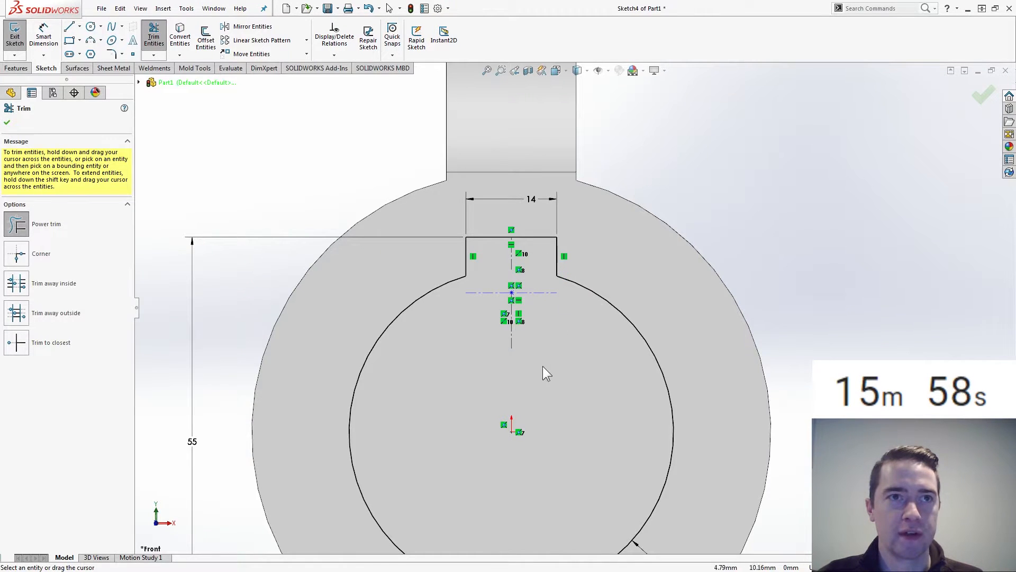
- Cut the keyed bore profile Through All with the direction reversed so it passes through the large boss
scroll(542, 367, up, 3)
click(15, 68)
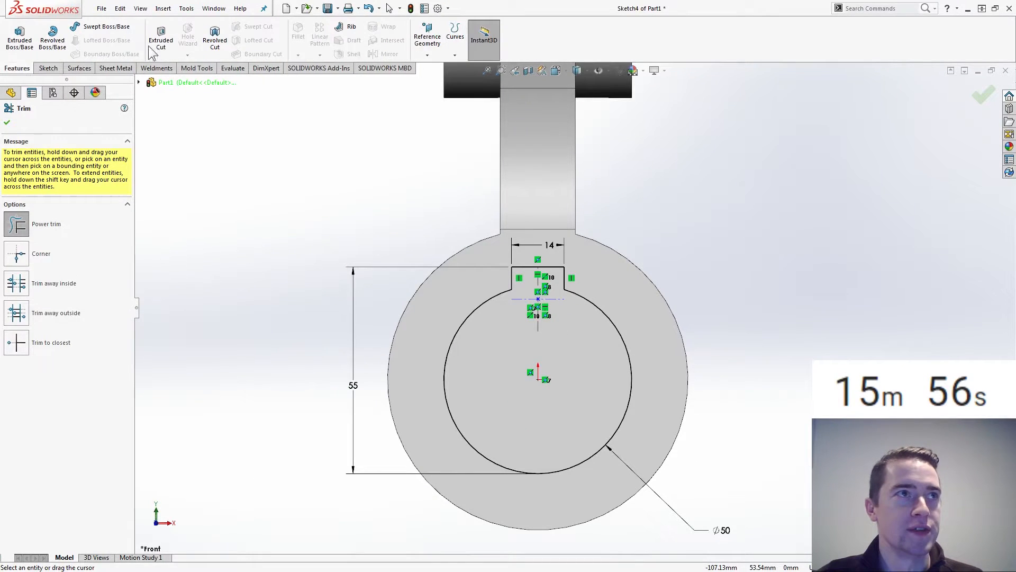
click(161, 37)
click(52, 188)
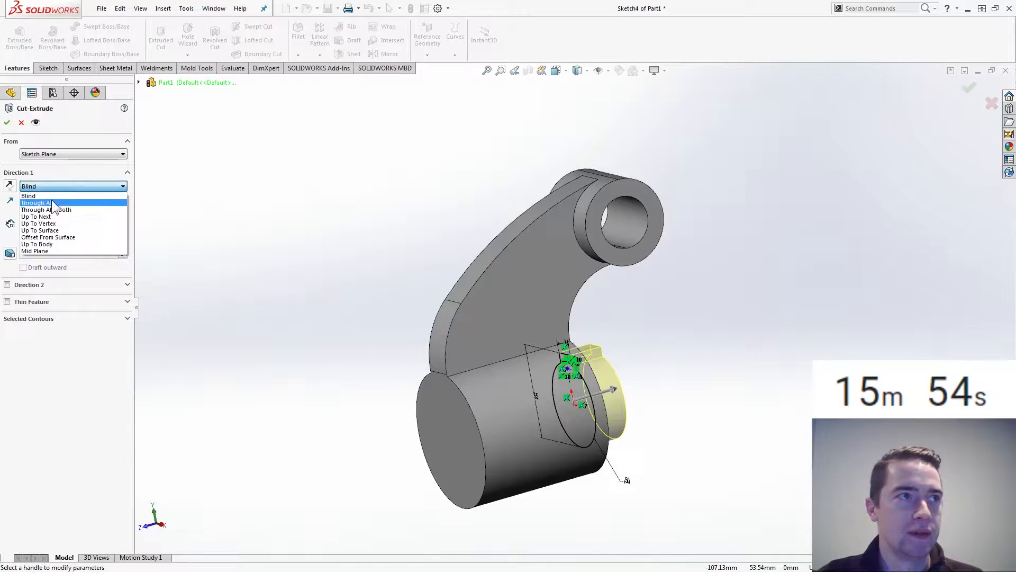
click(55, 208)
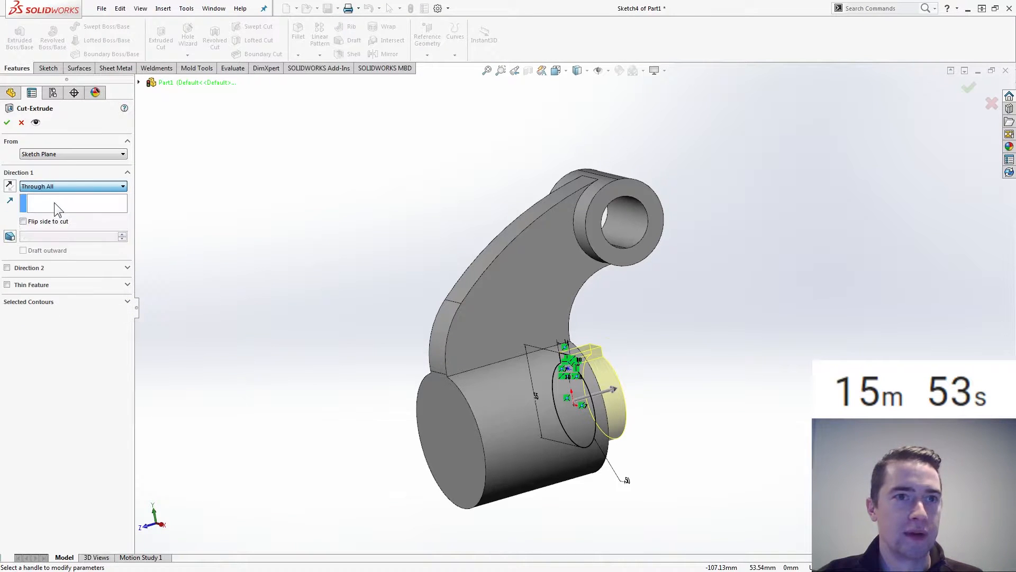
click(10, 186)
click(8, 122)
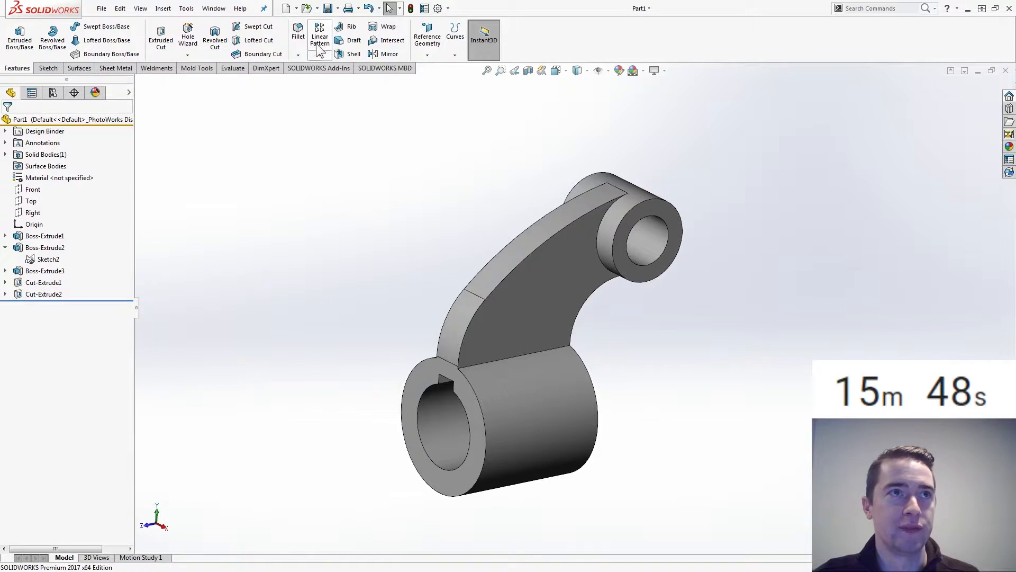
- Fillet the two edges where the arm's sides meet the large boss with a 50 mm radius
click(298, 32)
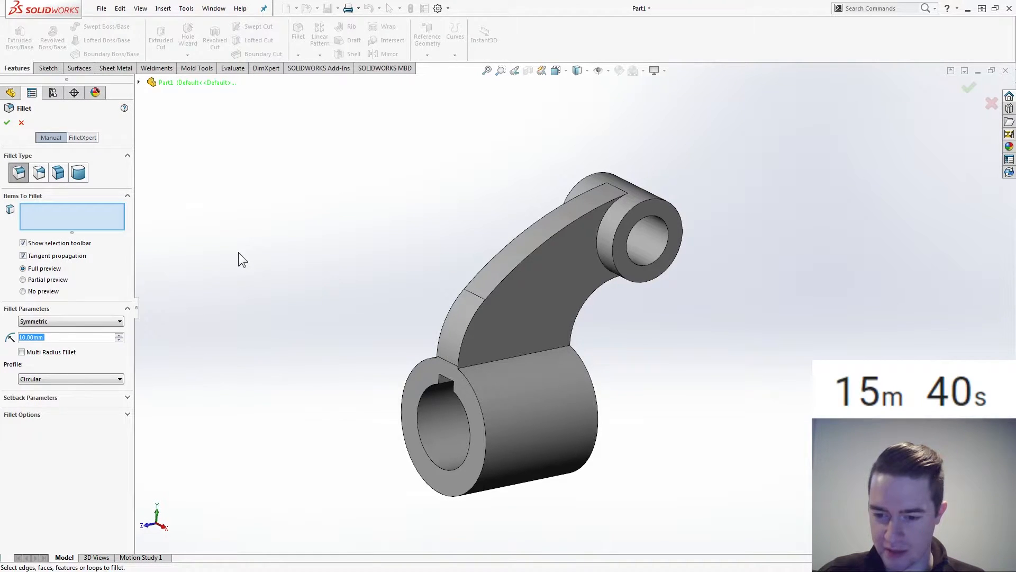
text(50)
key(Return)
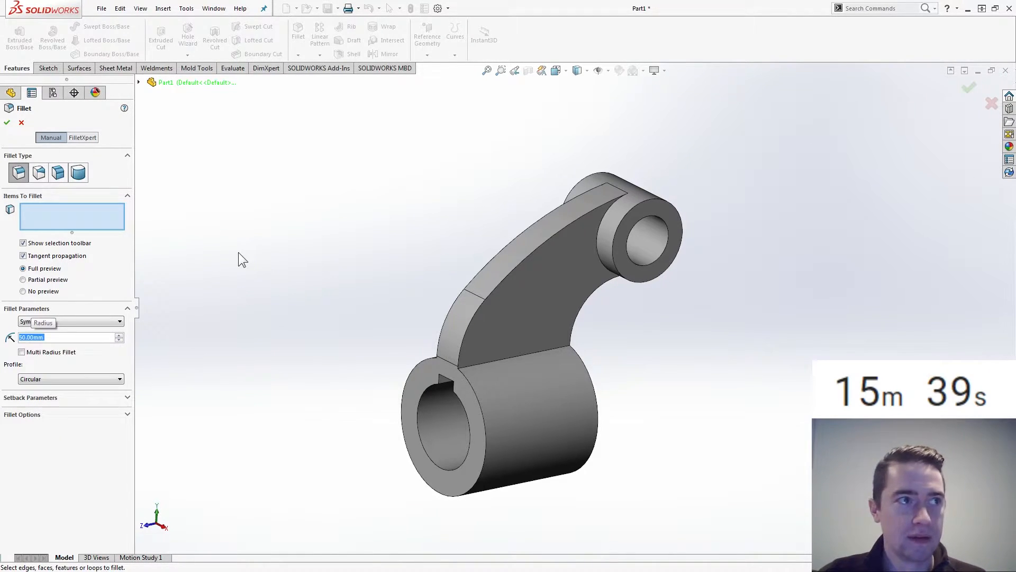
click(481, 364)
middle_drag(428, 357, 570, 383)
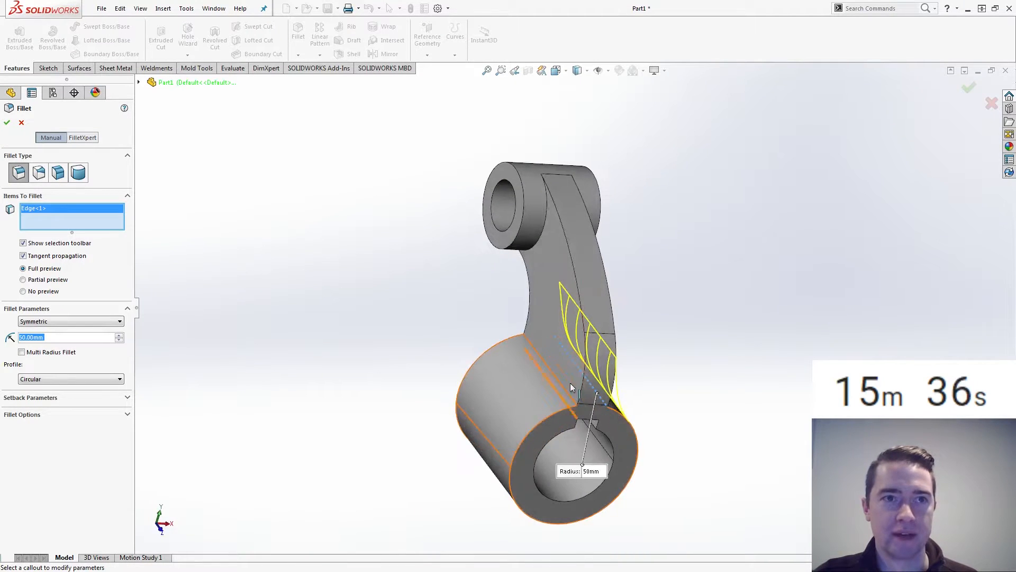
click(564, 388)
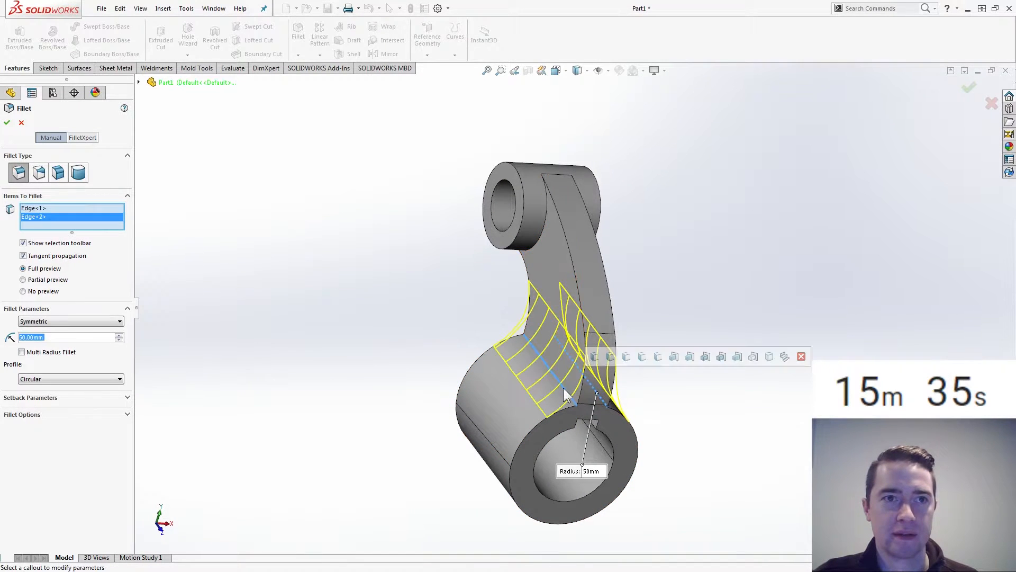
click(7, 122)
key(ctrl+7)
middle_drag(325, 292, 308, 276)
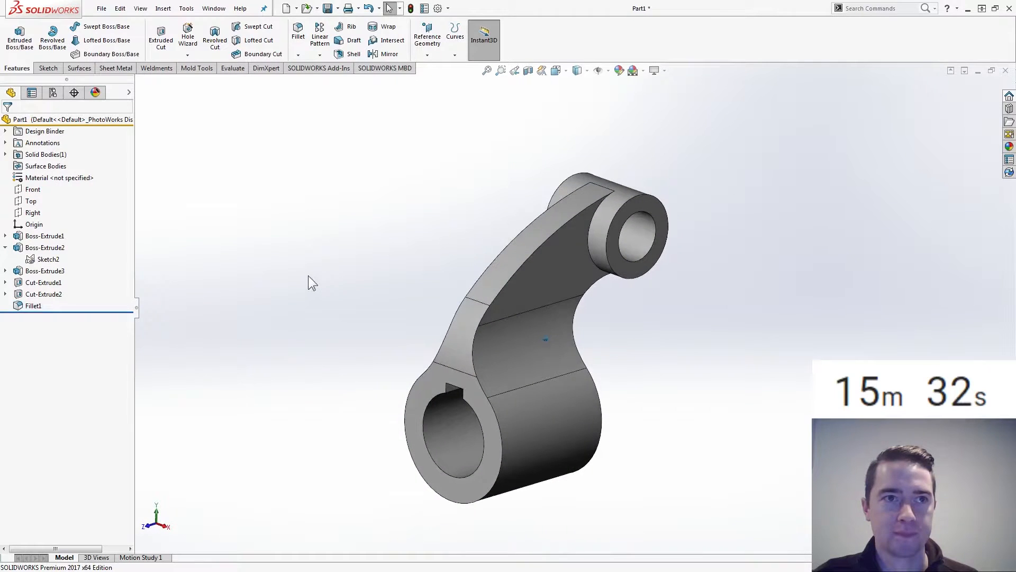
- Fillet the outline edges of the arm and large boss and both arm-to-upper-boss junctions with a 4 mm radius
click(299, 46)
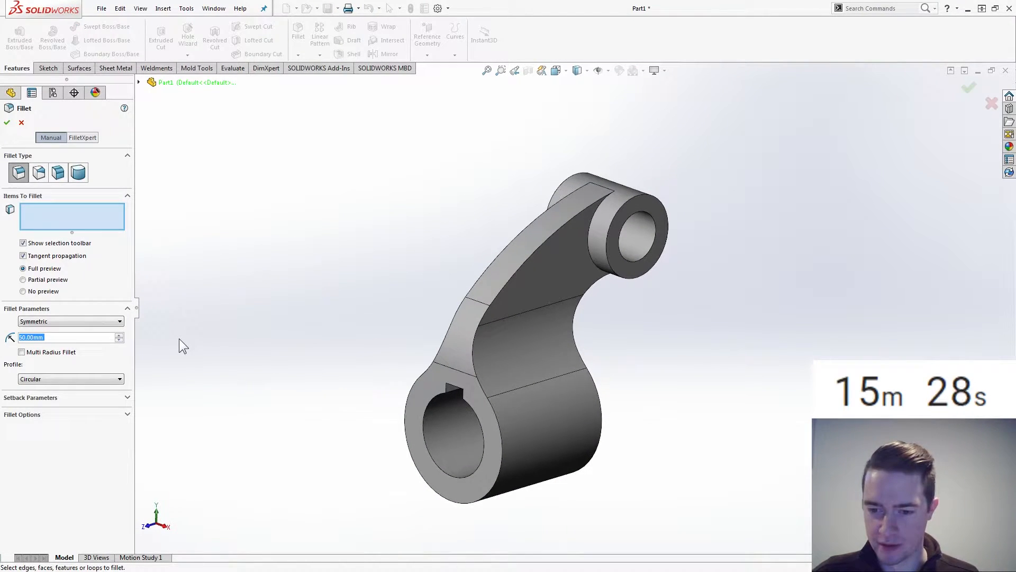
text(4)
key(Return)
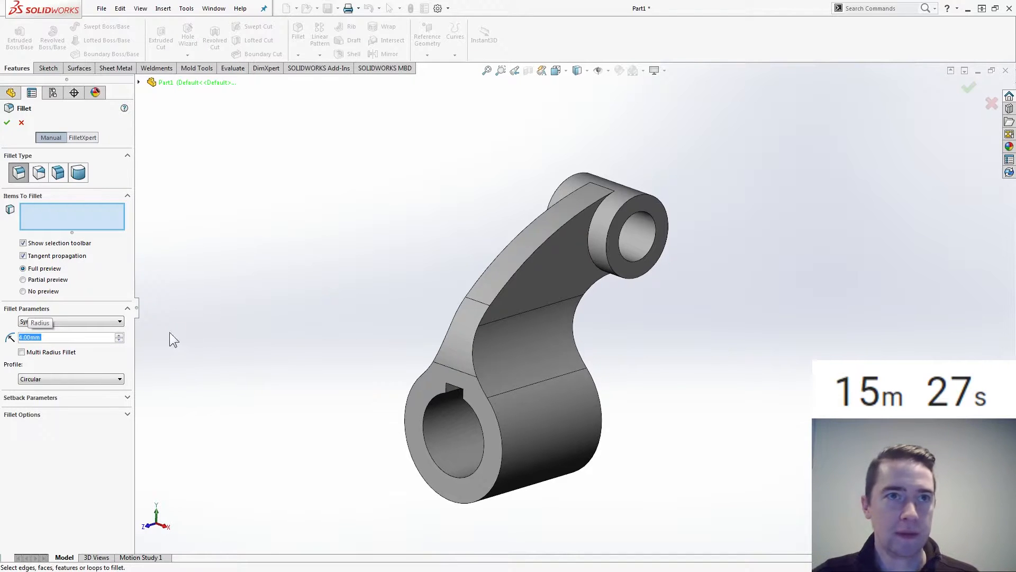
click(565, 225)
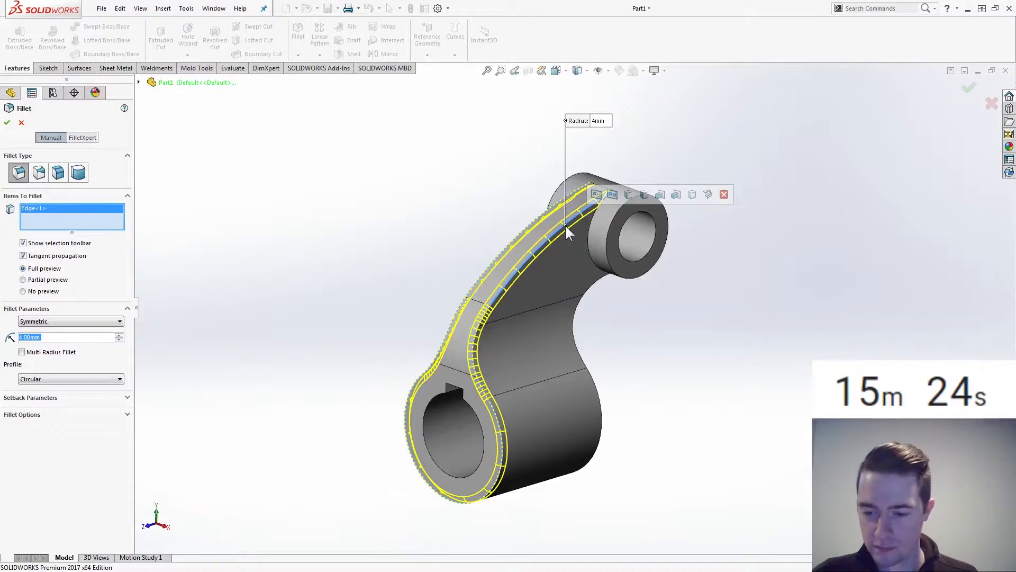
click(576, 323)
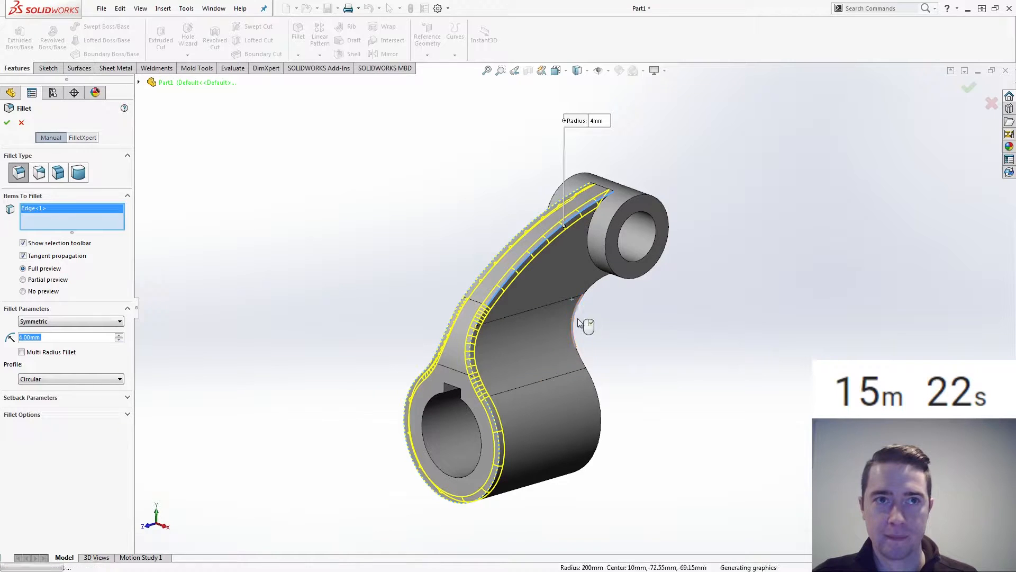
click(591, 258)
middle_drag(593, 262, 489, 252)
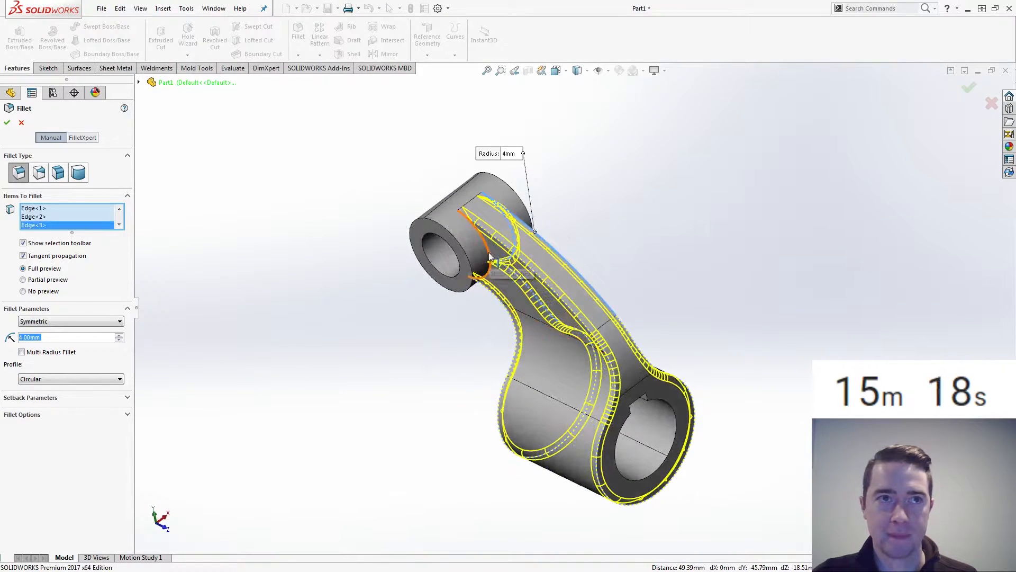
click(488, 252)
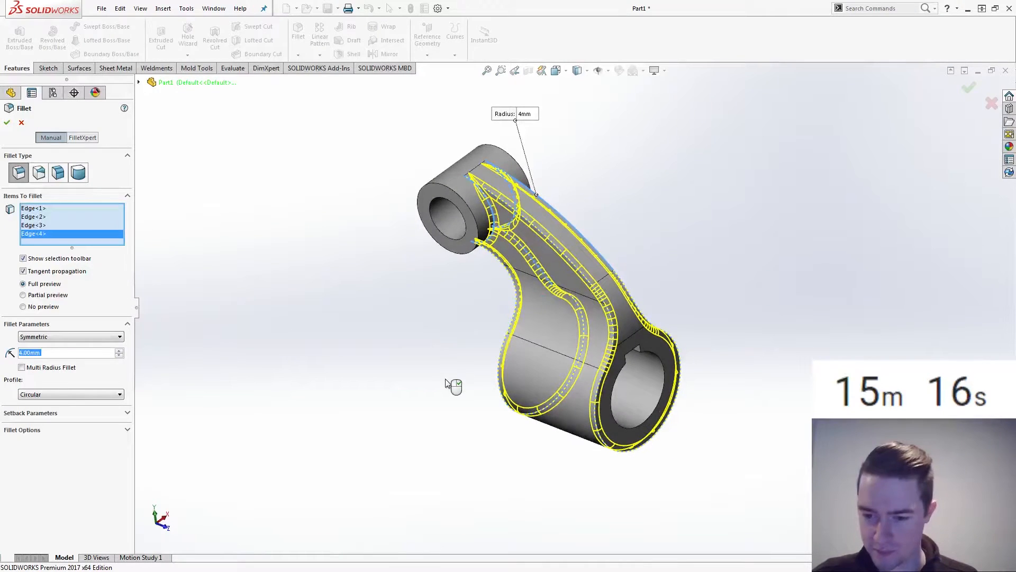
middle_drag(447, 383, 318, 265)
click(5, 125)
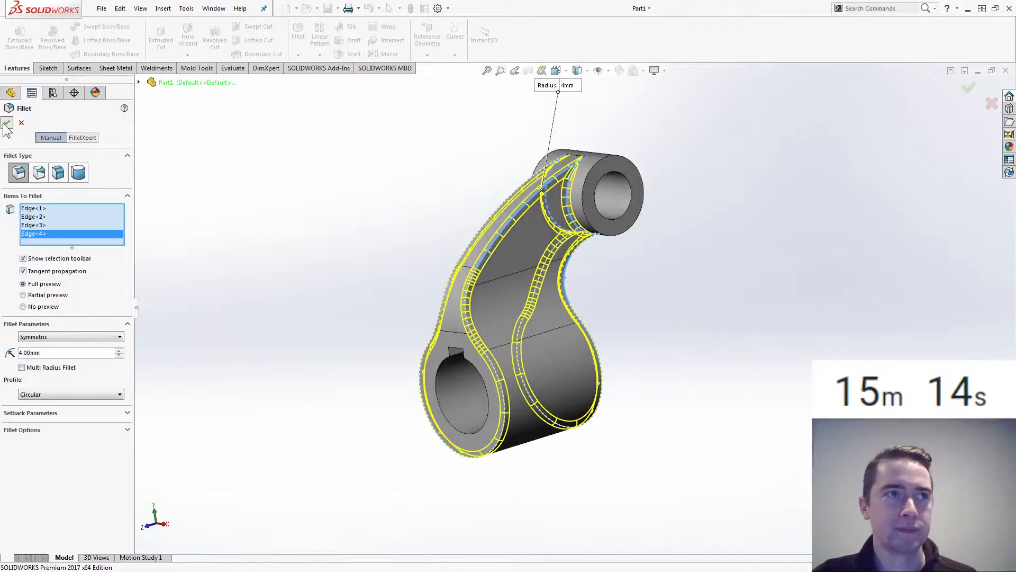
- Apply a red appearance to the 4 mm fillet feature
click(27, 317)
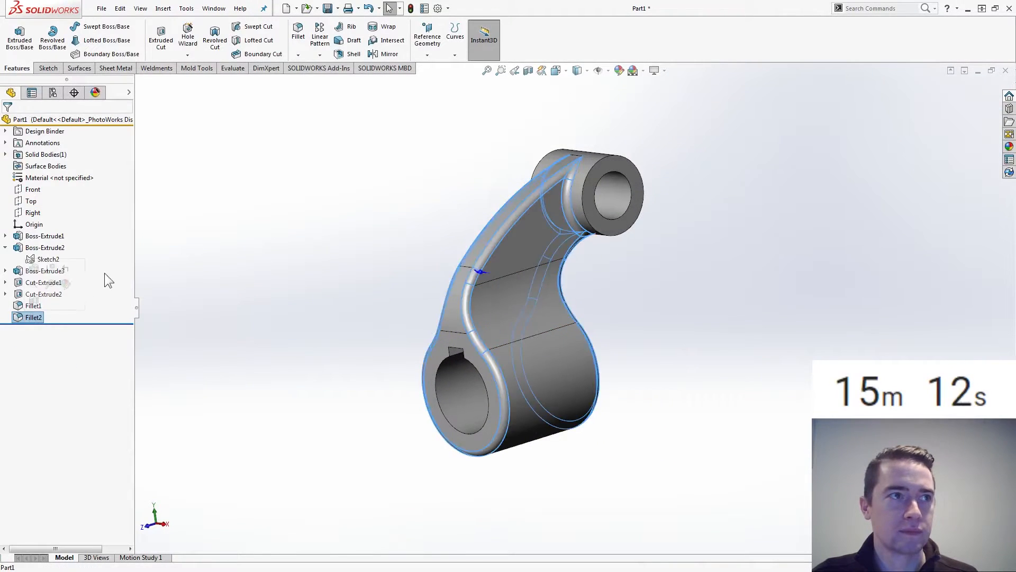
click(80, 286)
click(102, 309)
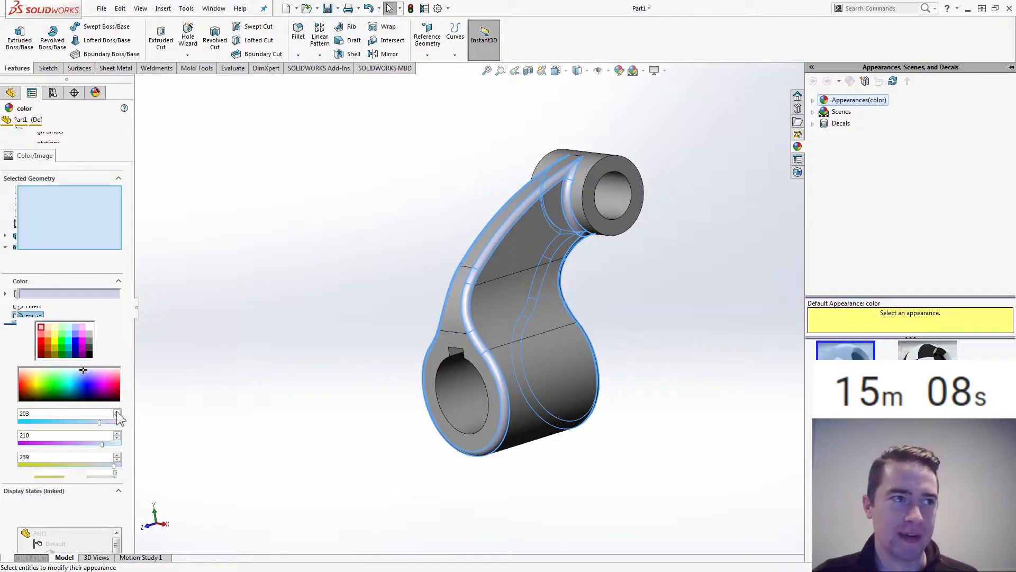
click(41, 341)
click(10, 126)
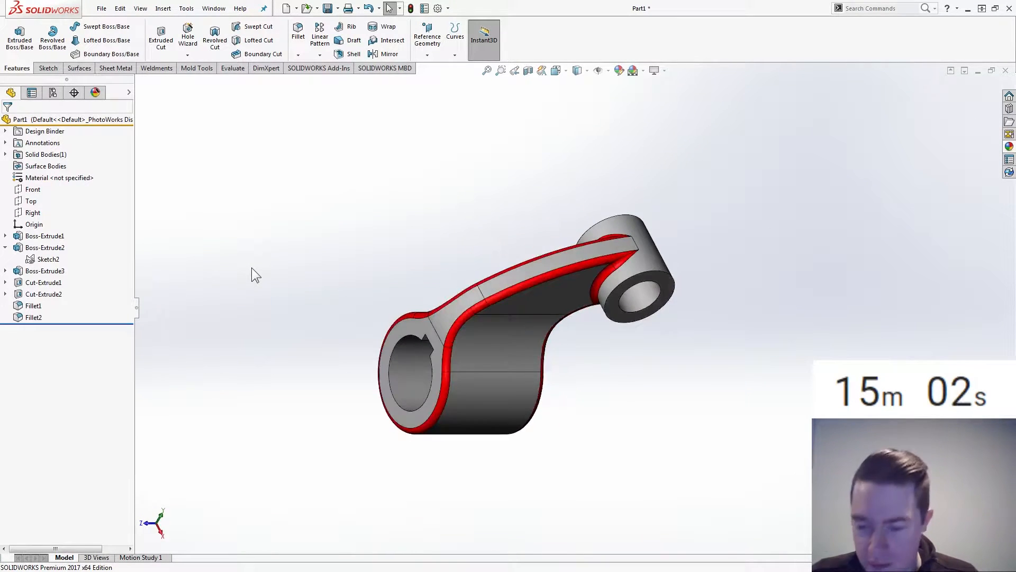
- Edit the 4 mm fillet to include the outer circular edges at both ends of the upper boss
click(31, 318)
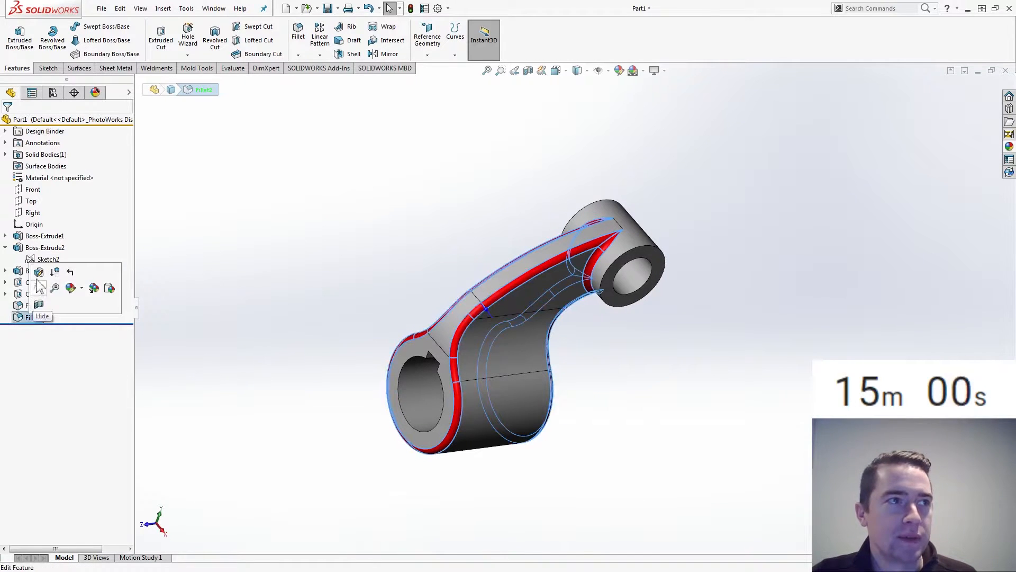
click(41, 274)
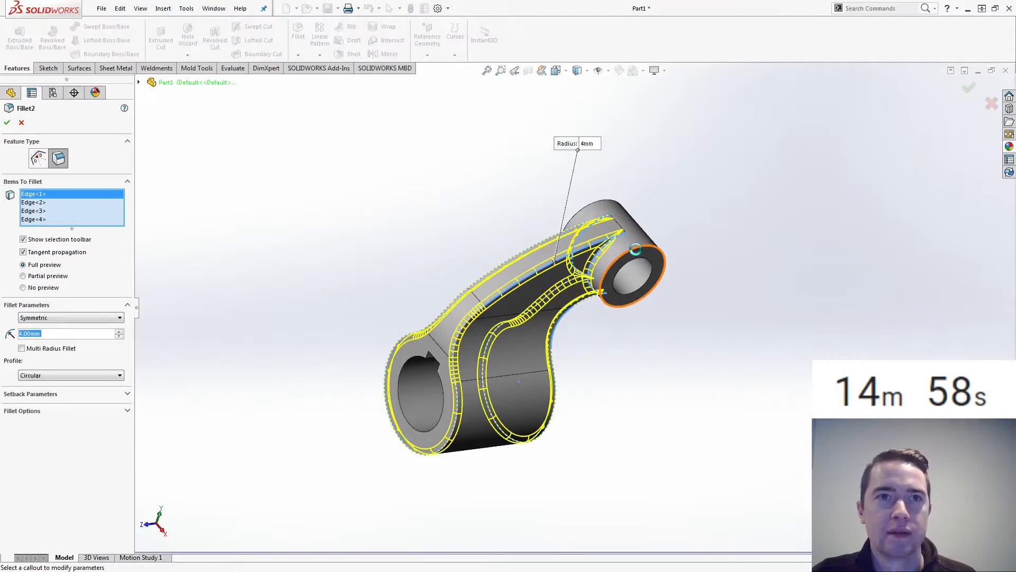
click(597, 204)
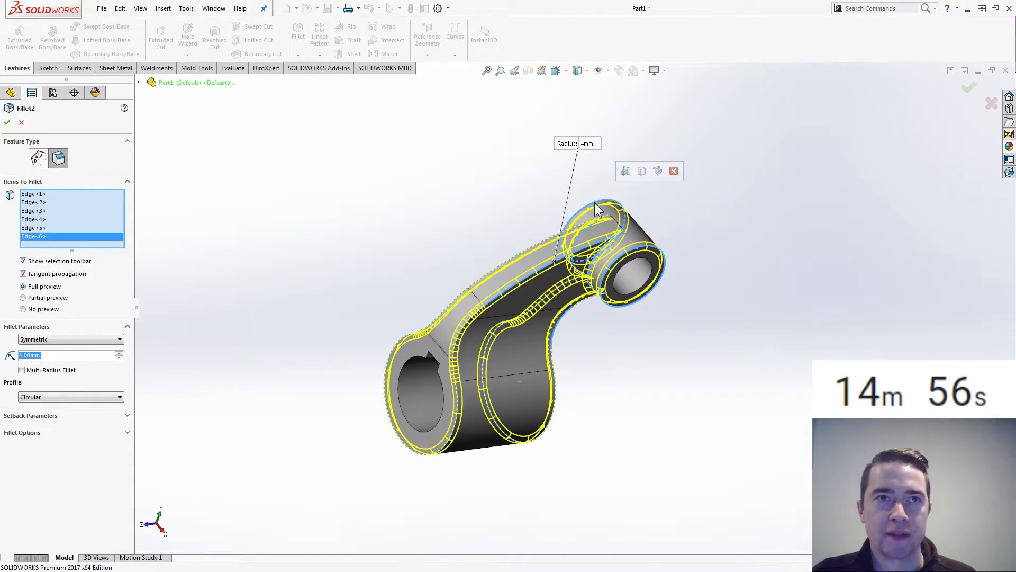
key(Return)
middle_drag(412, 232, 305, 241)
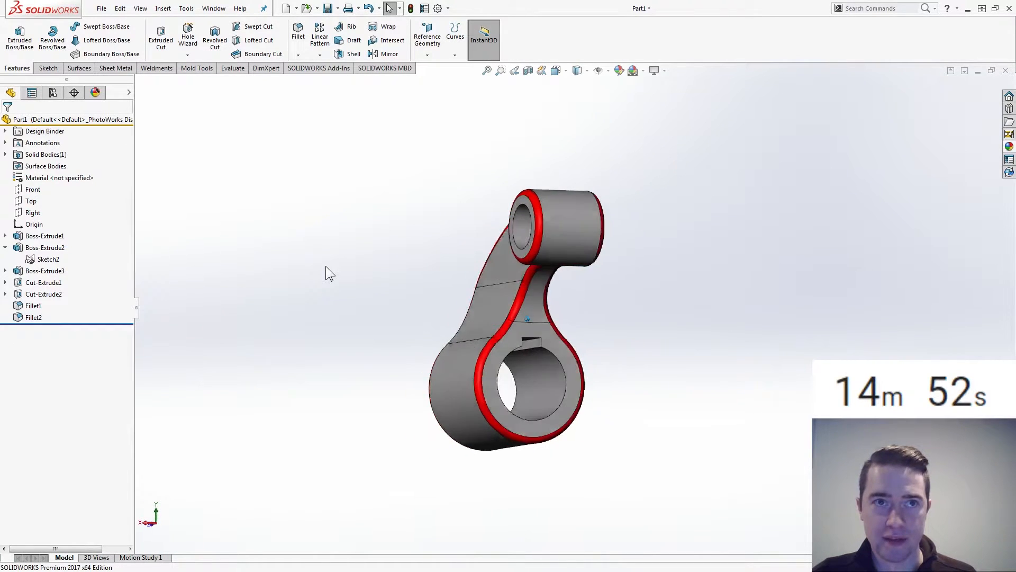
middle_drag(326, 265, 442, 551)
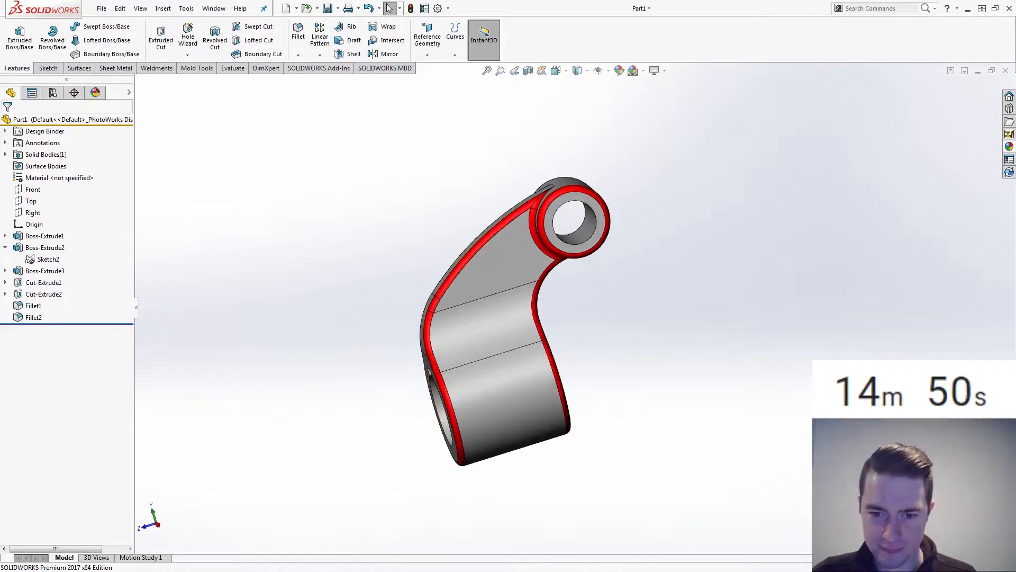
- Switch to Adobe Acrobat Reader, compare the Phase 1 and Phase 2 Offset Link drawings, and return to SOLIDWORKS
click(442, 553)
drag(441, 549, 396, 1)
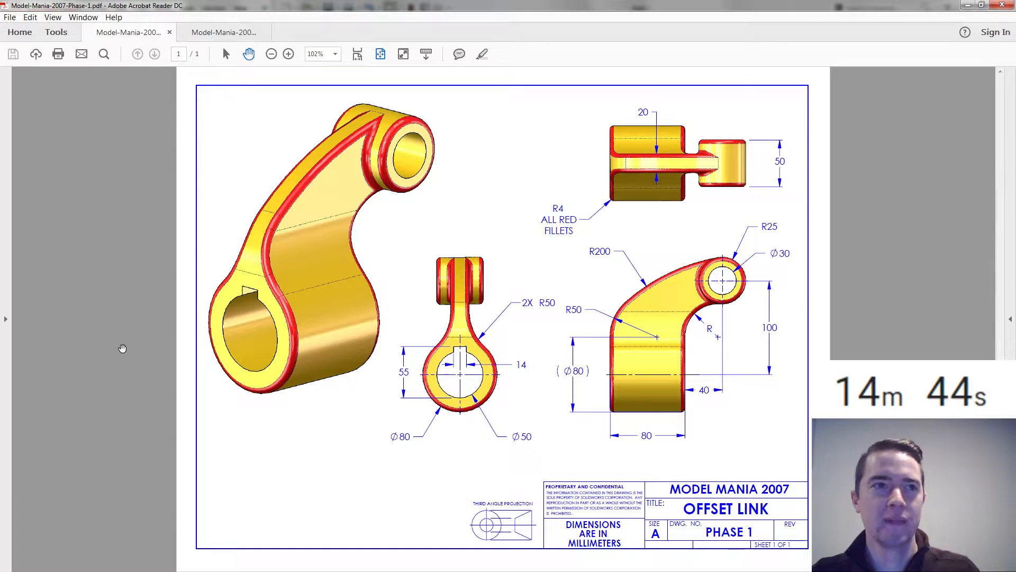
click(234, 33)
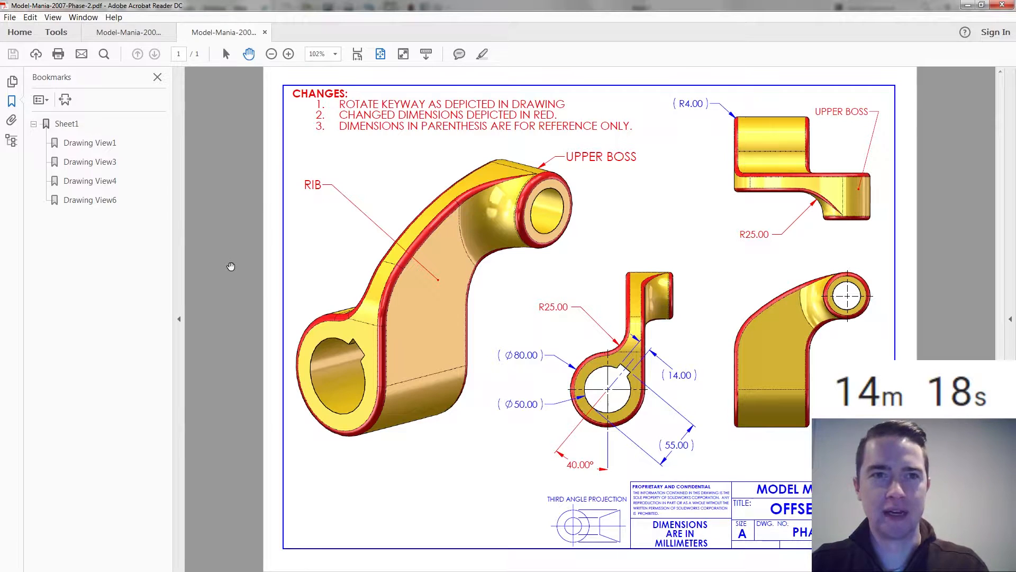
click(128, 32)
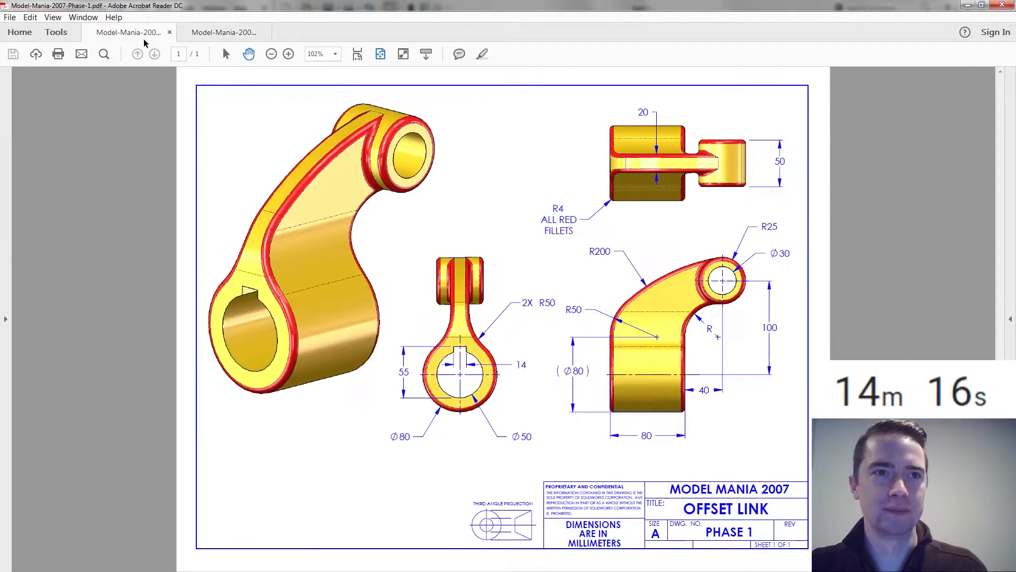
click(210, 36)
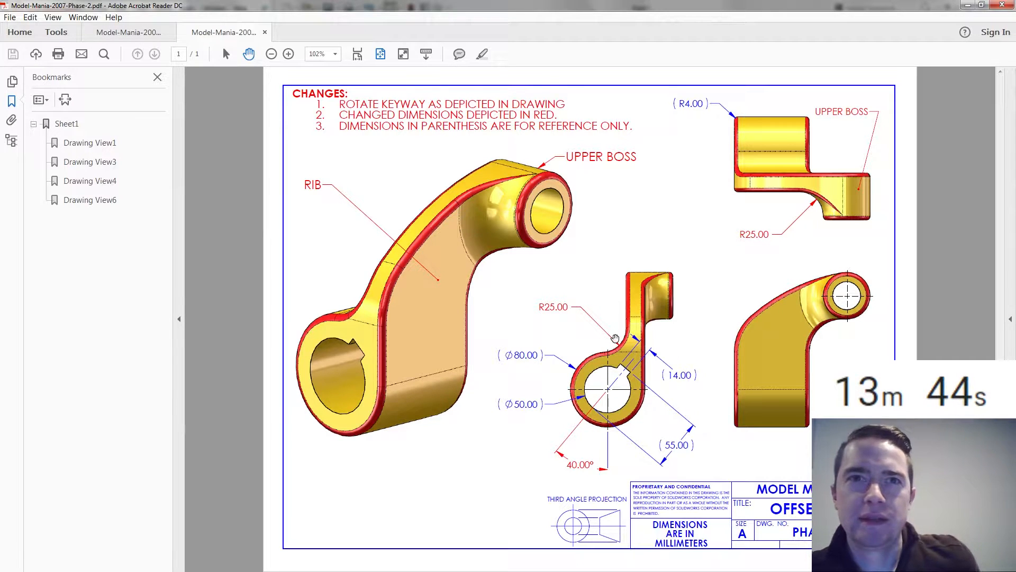
key(alt+Tab)
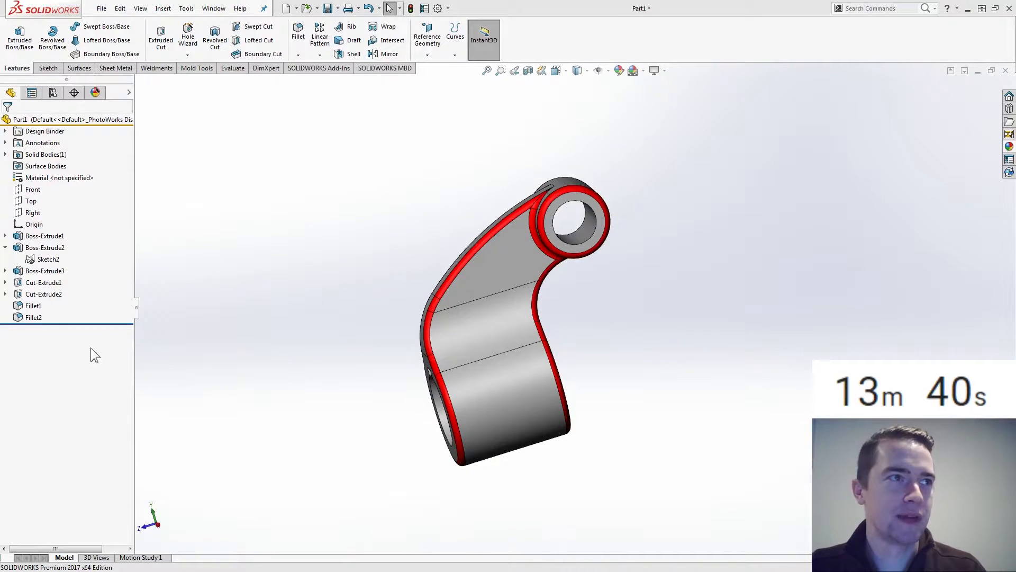
- Roll the model back to just after the upper boss extrusion, before the arm extrusion
mouse_move(126, 322)
mouse_down()
mouse_move(103, 250)
mouse_move(102, 264)
mouse_up()
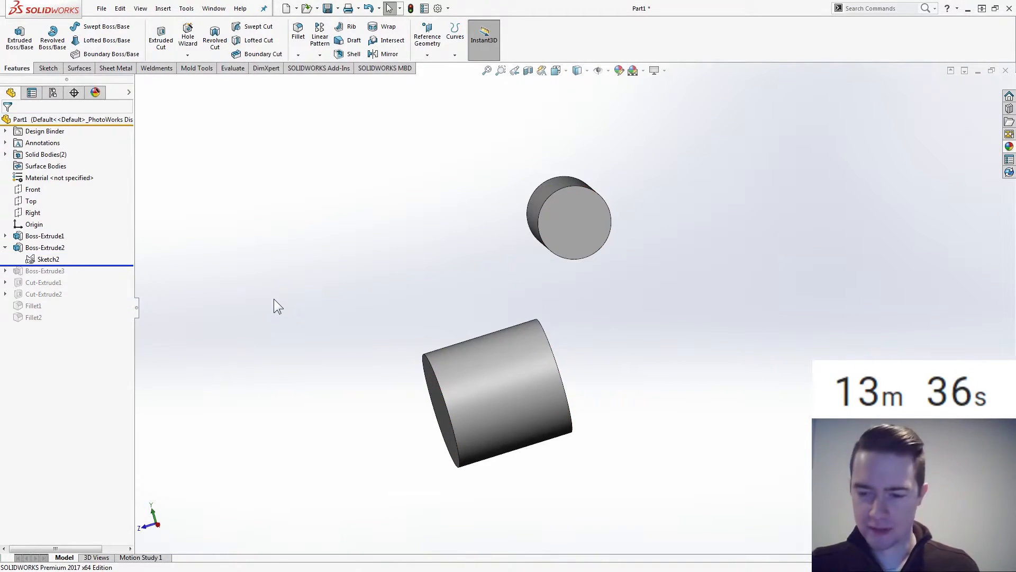
key(Right)
key(Right)
key(Right)
key(Right)
key(Left)
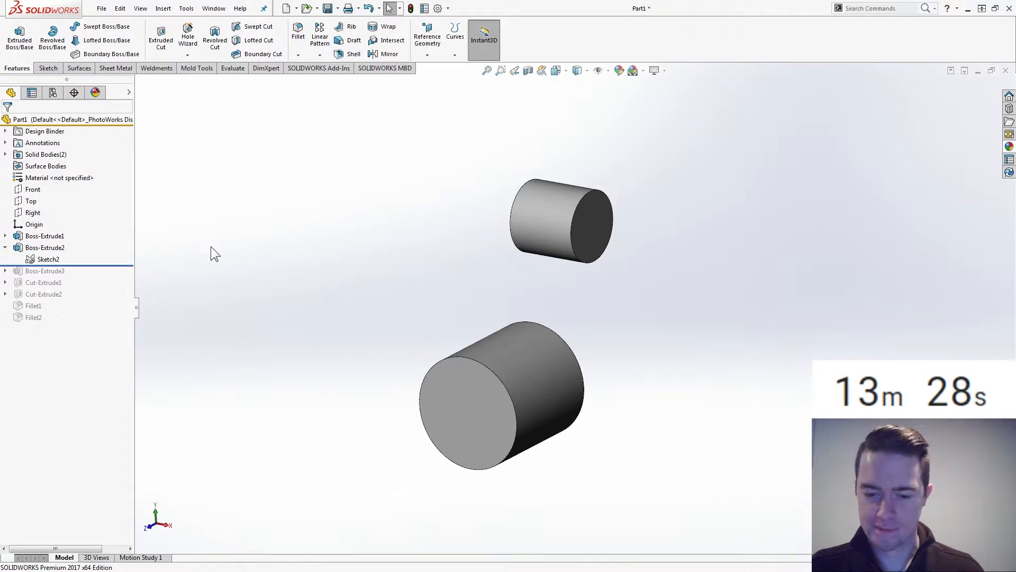
- Edit the upper boss extrusion to start at a 40 mm offset from its sketch plane
click(45, 248)
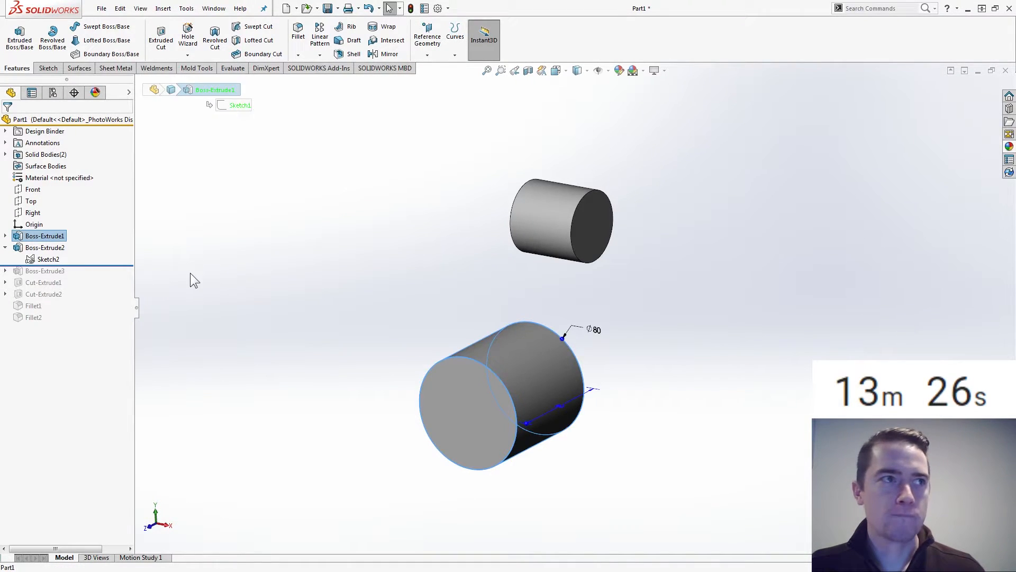
click(41, 247)
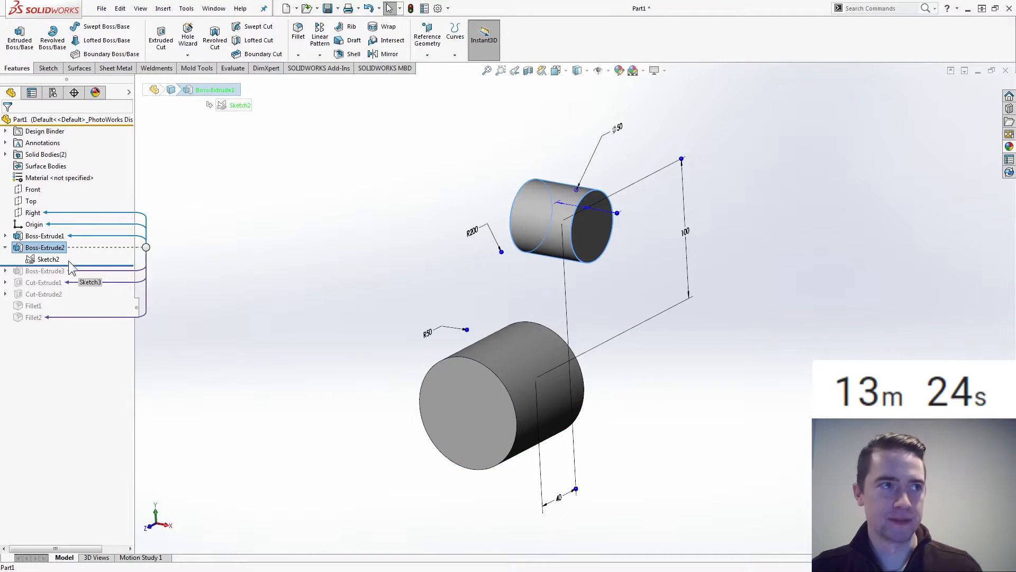
click(27, 195)
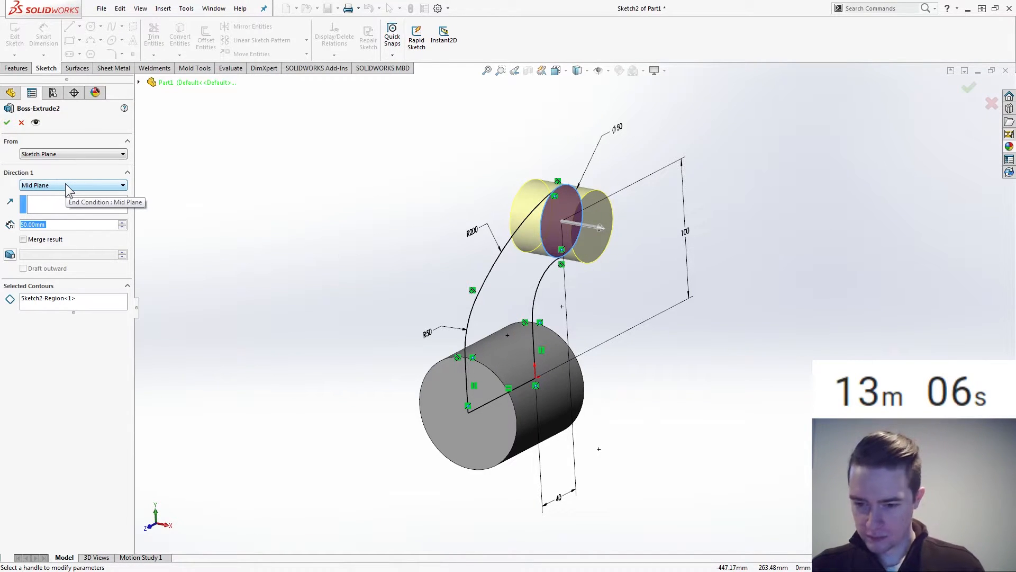
click(62, 156)
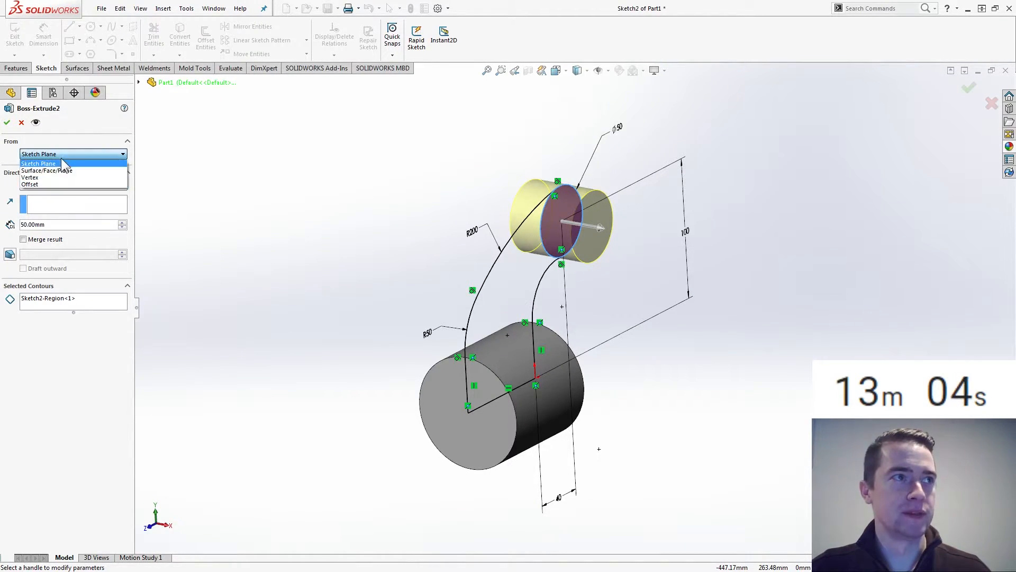
click(63, 185)
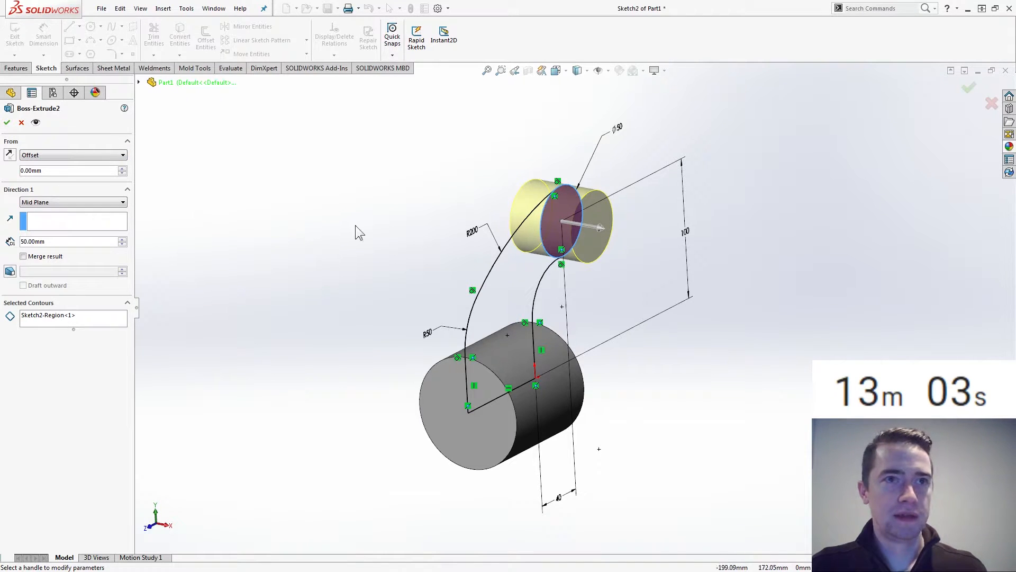
middle_drag(354, 224, 252, 211)
click(37, 170)
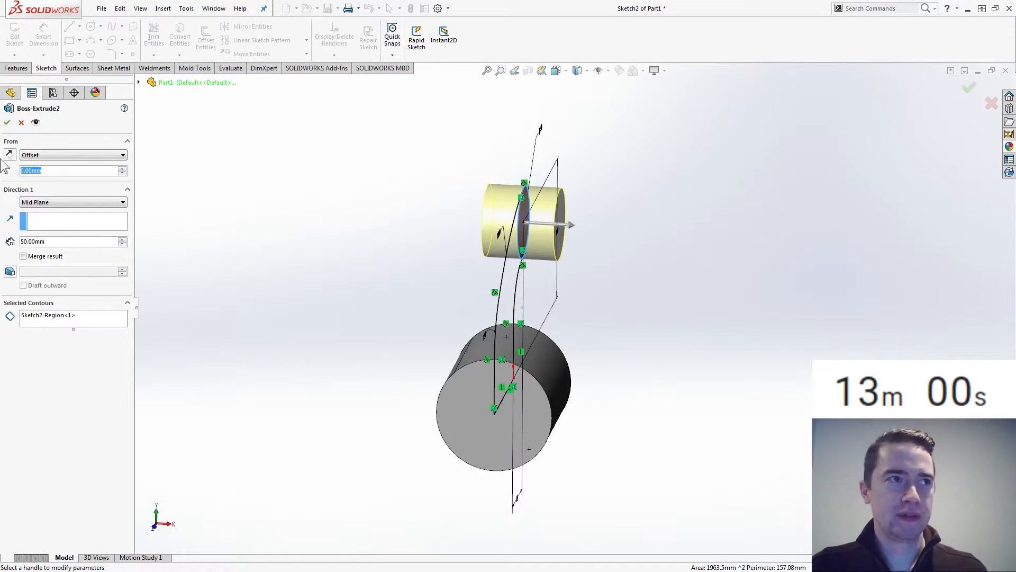
text(40)
key(Return)
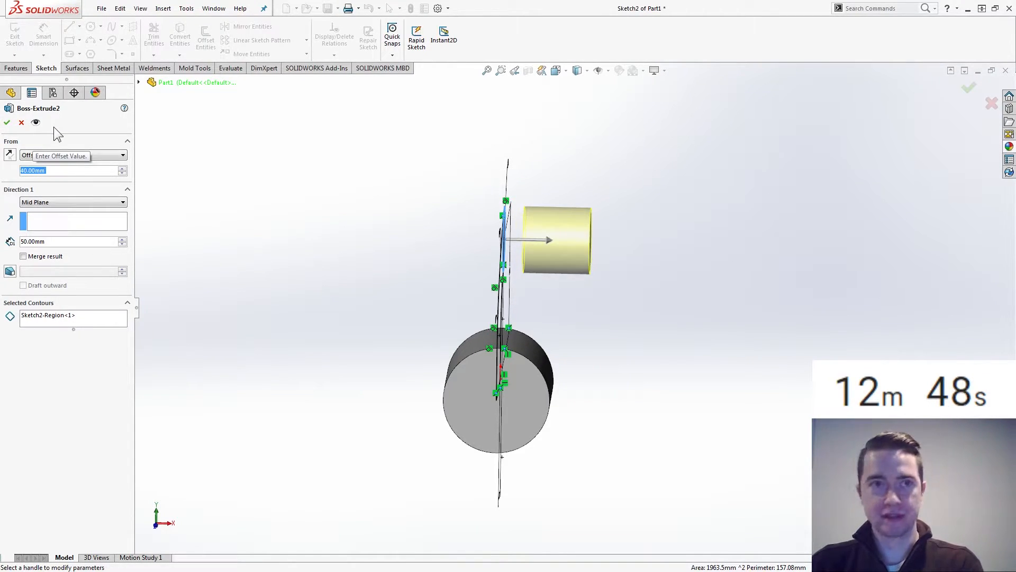
- Compare the offset boss in front view with the Phase 2 drawing in Adobe Acrobat Reader, then return to SOLIDWORKS and accept the edit
key(ctrl+1)
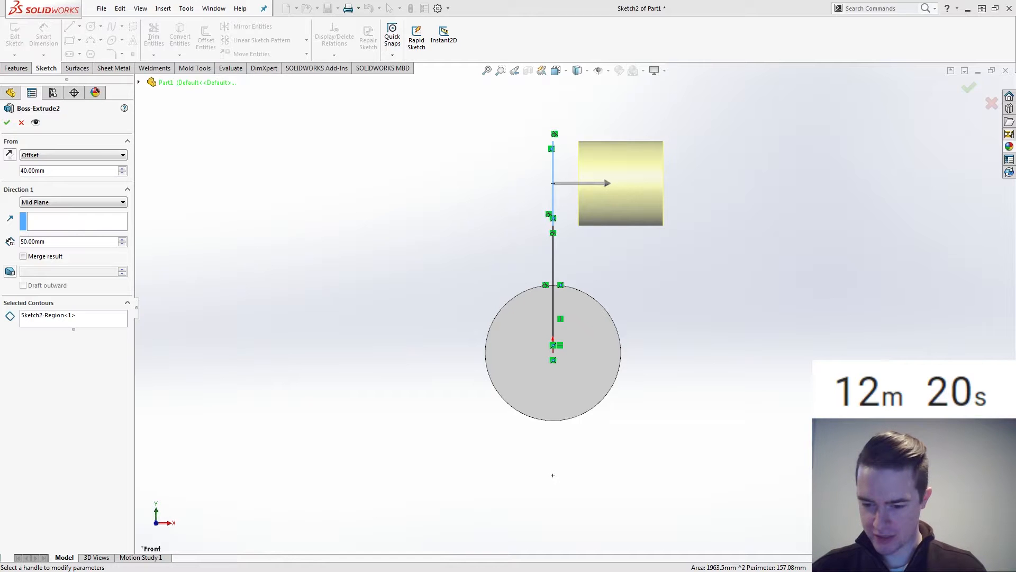
drag(287, 569, 382, 2)
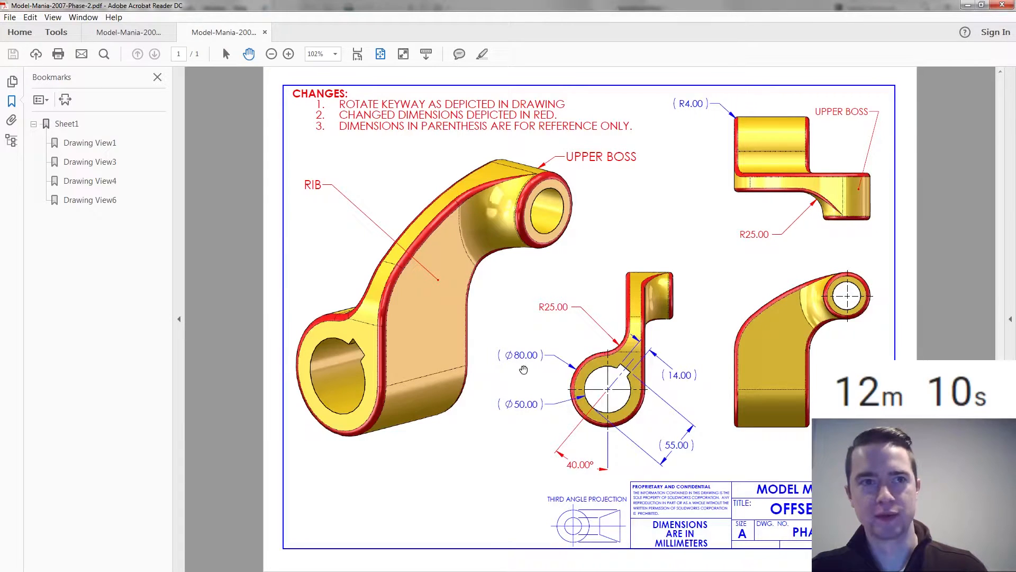
drag(553, 10, 0, 9)
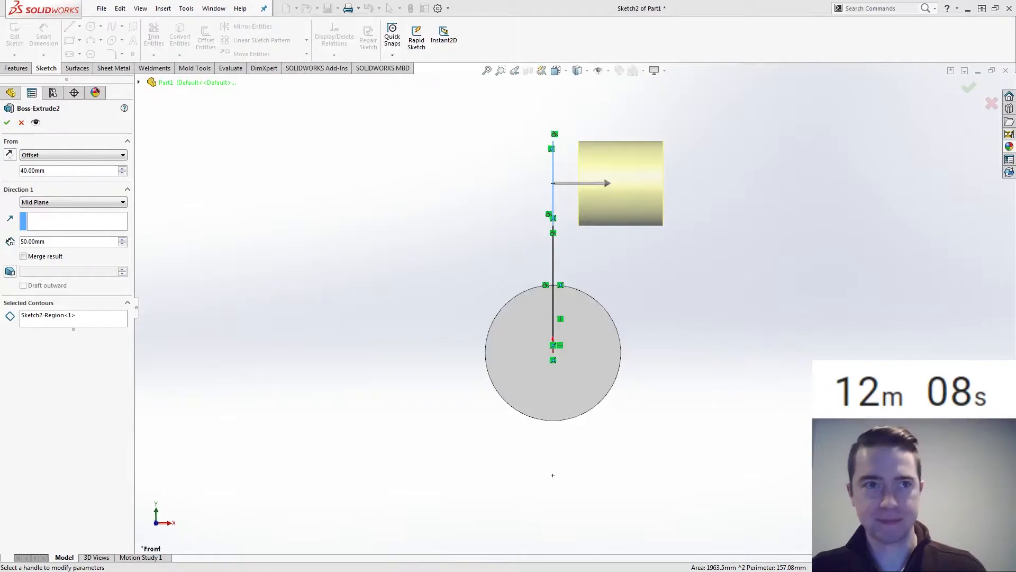
click(7, 122)
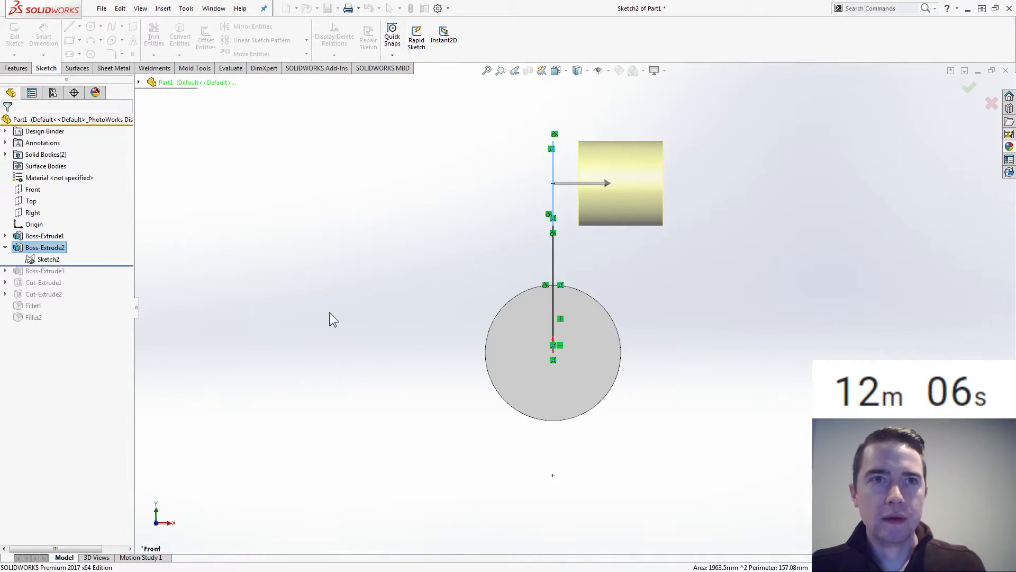
- Roll the model forward to include the arm extrusion and set it to start at a 40 mm offset from its sketch plane
drag(108, 263, 109, 277)
key(ctrl+7)
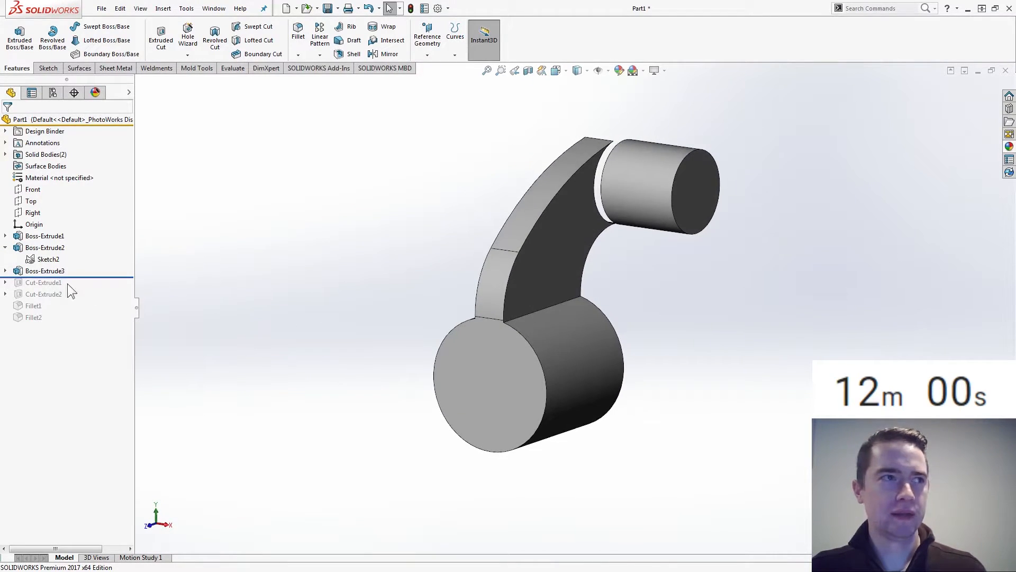
double_click(38, 271)
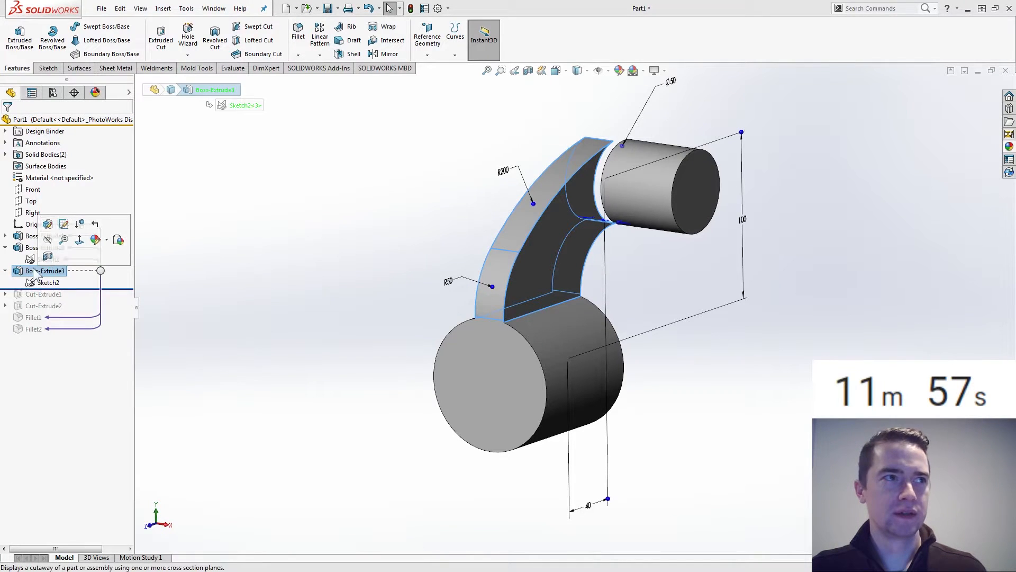
click(47, 224)
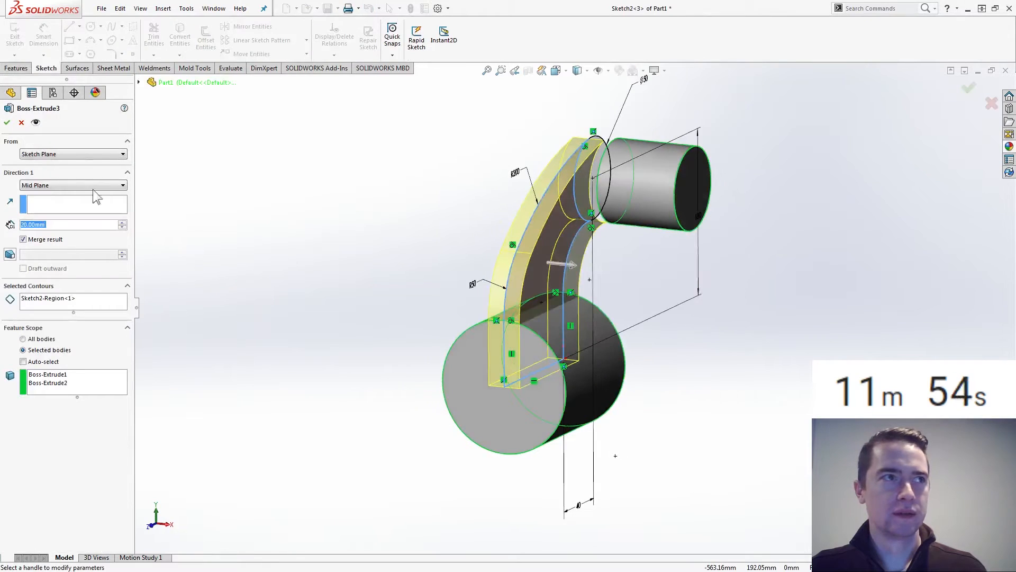
click(83, 158)
click(83, 182)
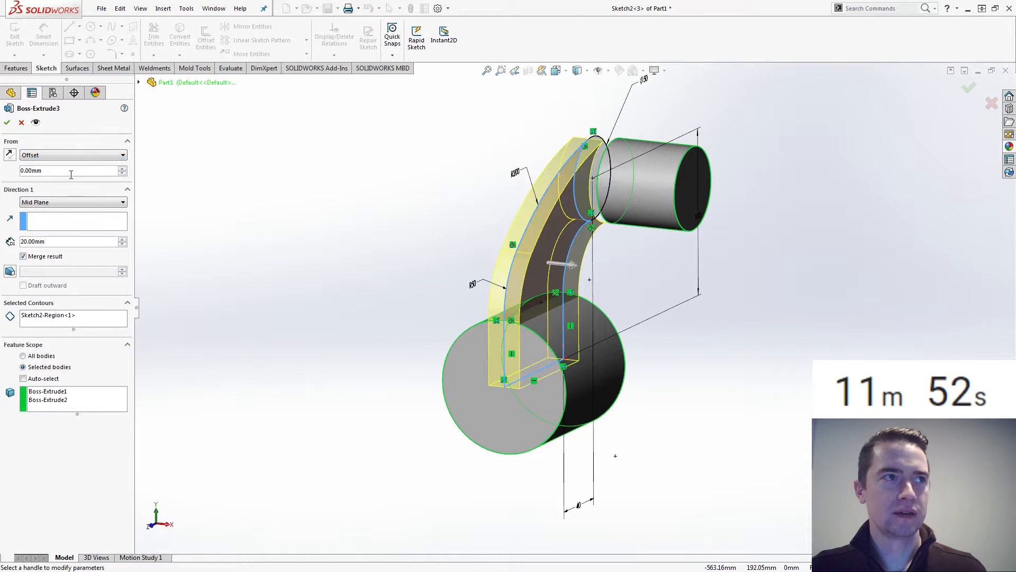
drag(71, 173, 3, 166)
text(40)
key(Return)
key(ctrl+1)
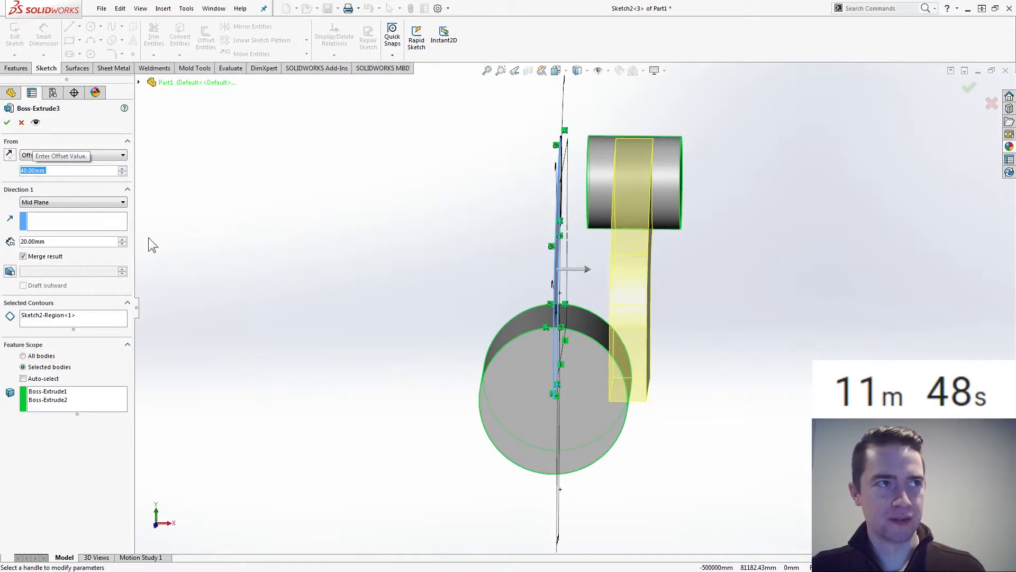
- Set the arm extrusion's start offset to 30 mm after trying 35 mm, and accept the edit
text(35)
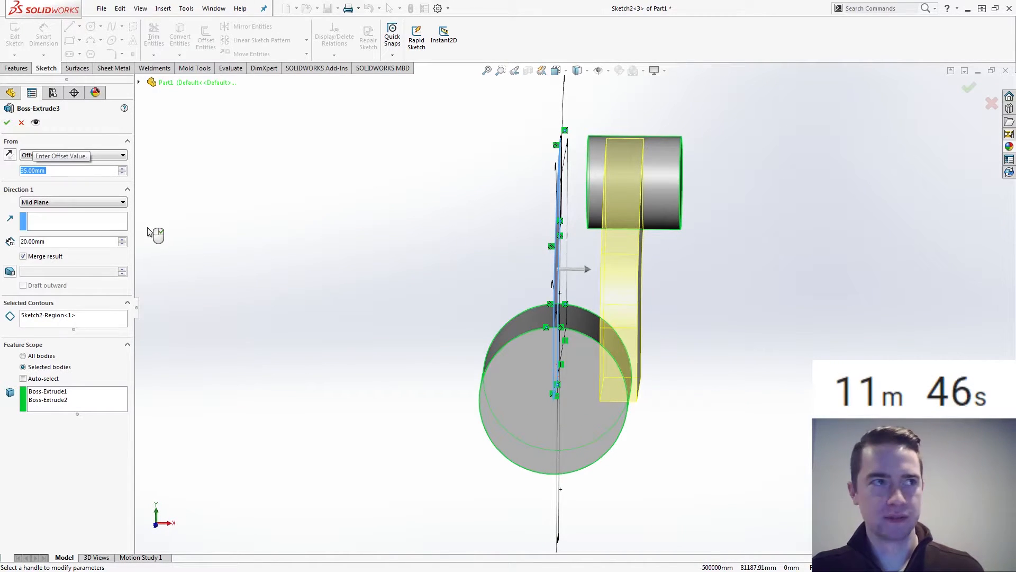
text(30)
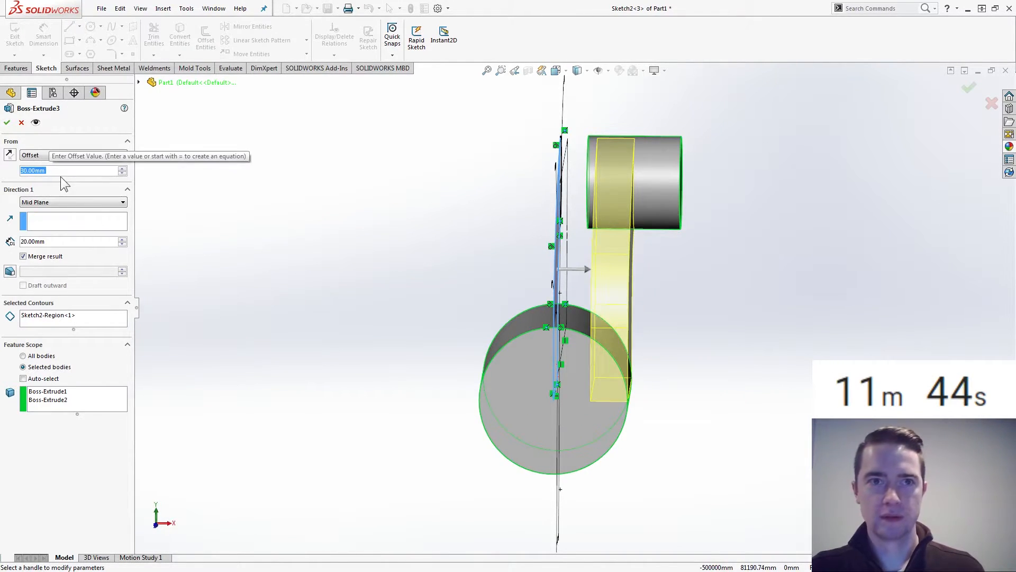
key(Return)
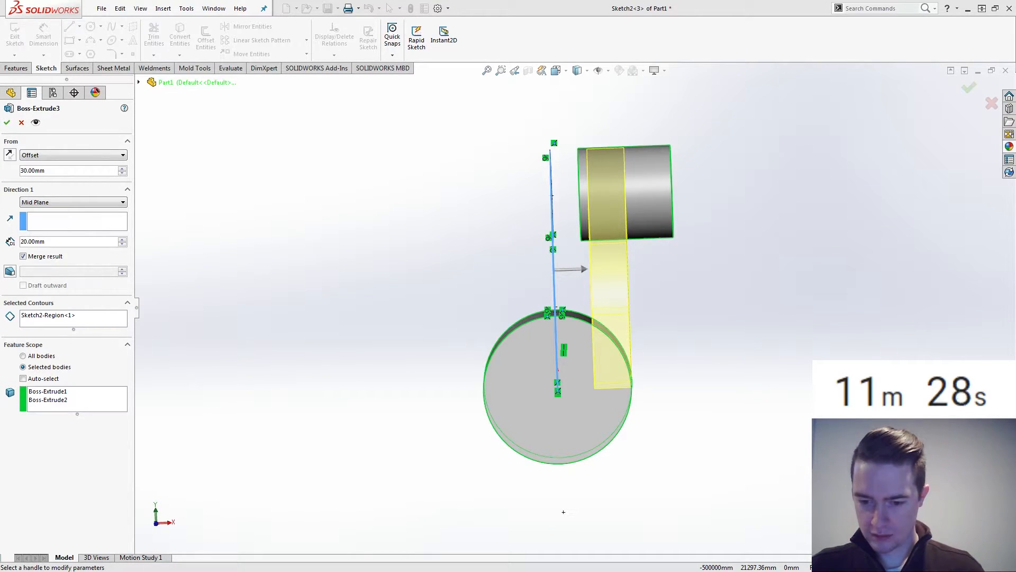
click(77, 172)
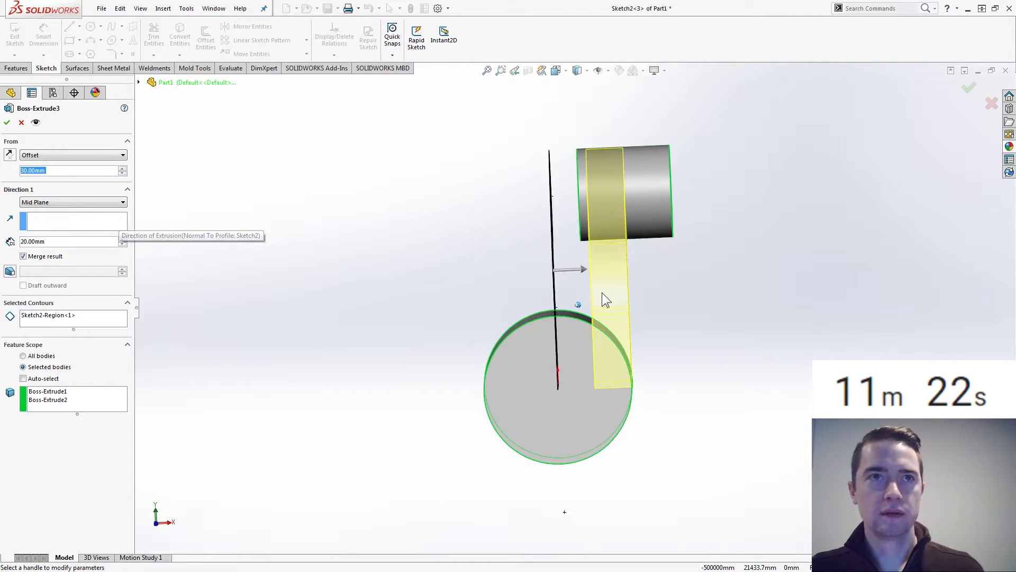
middle_drag(361, 227, 350, 228)
click(9, 123)
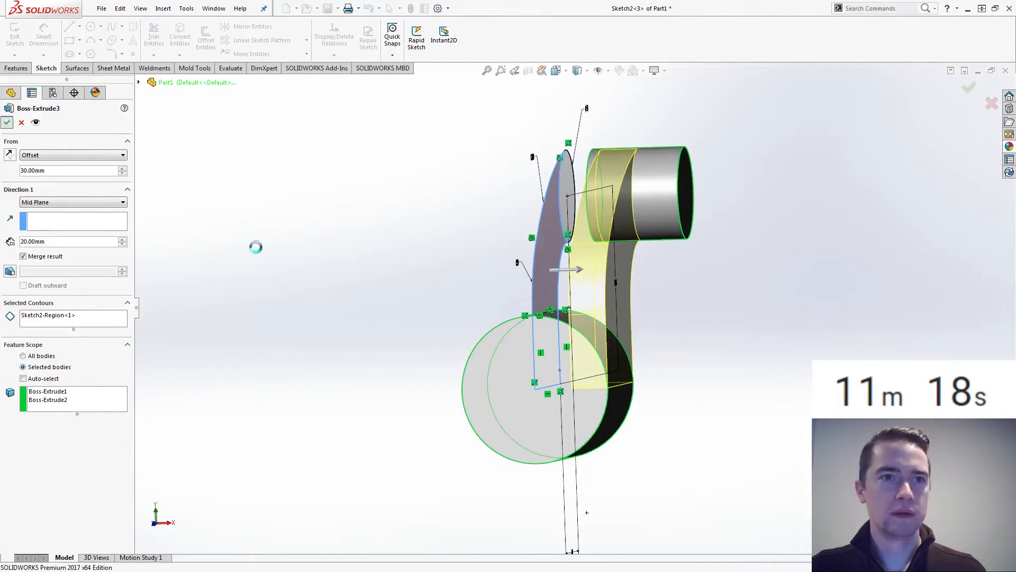
- Edit the upper boss extrusion to start at a 35 mm offset from its sketch plane
middle_drag(357, 307, 333, 302)
middle_drag(556, 364, 397, 317)
click(51, 250)
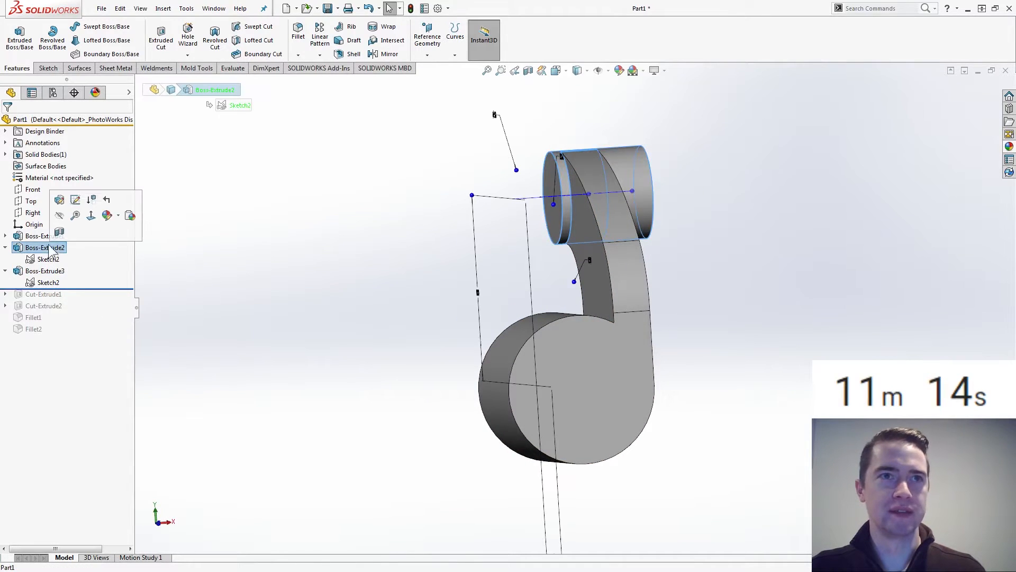
click(60, 203)
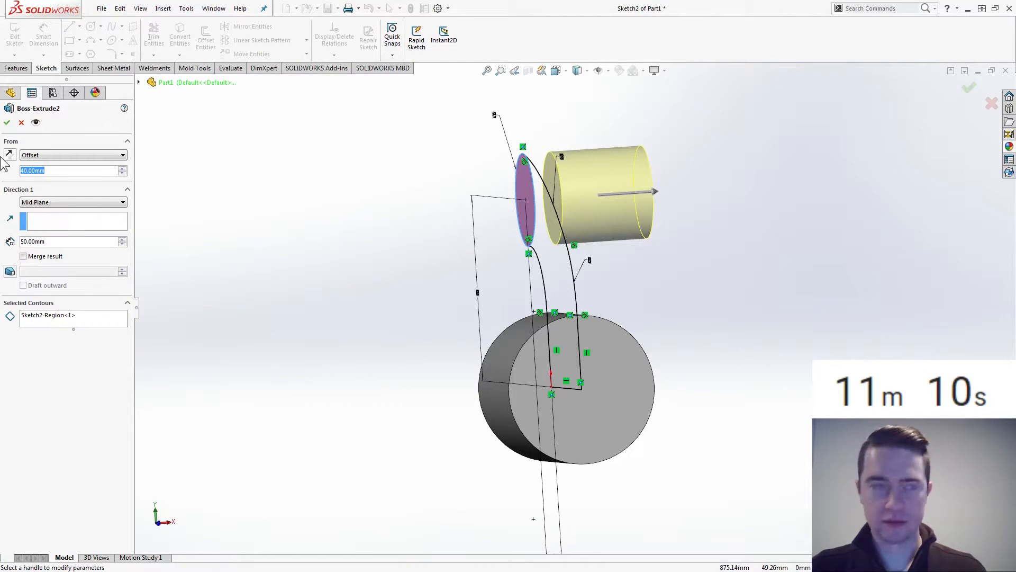
text(35)
key(Return)
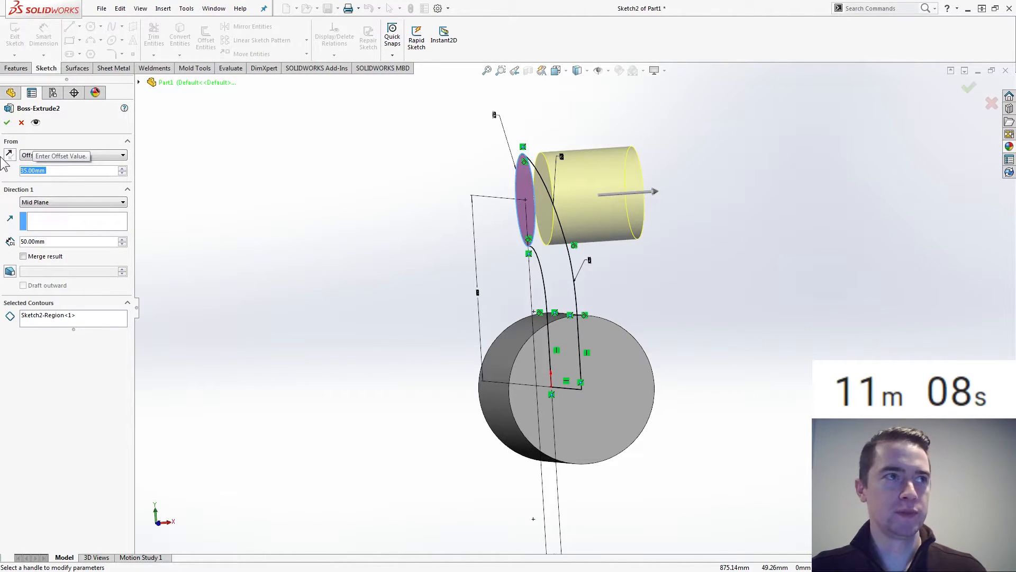
click(6, 122)
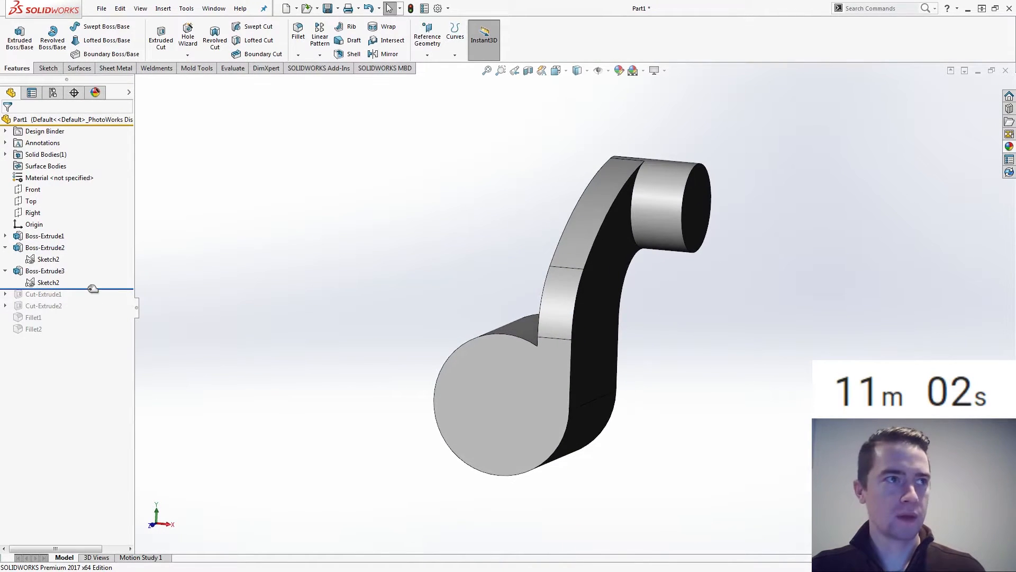
- Roll the model forward past the upper boss hole and the keyed bore cuts, and check the keyway sketch
drag(90, 289, 93, 296)
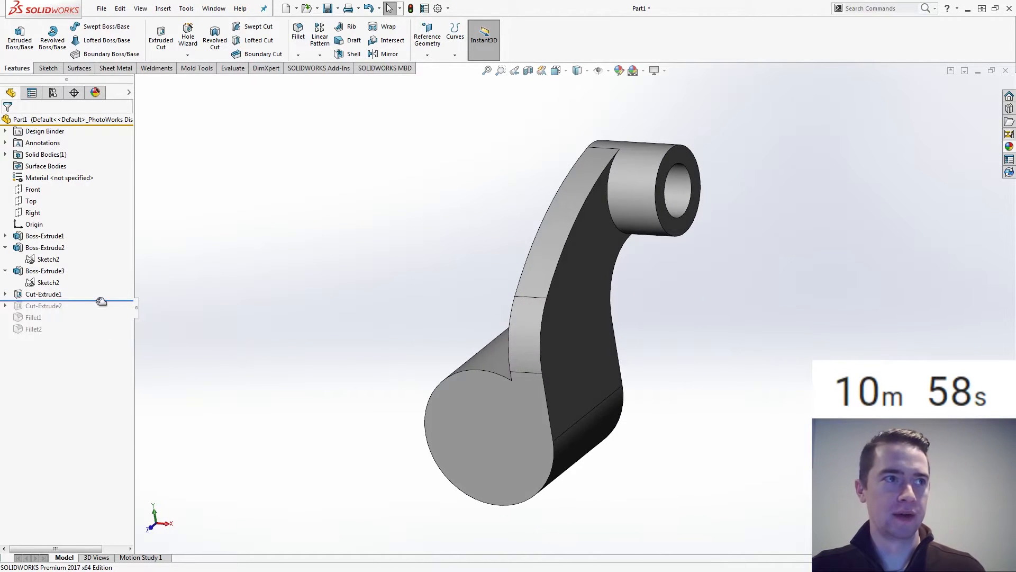
drag(102, 299, 101, 313)
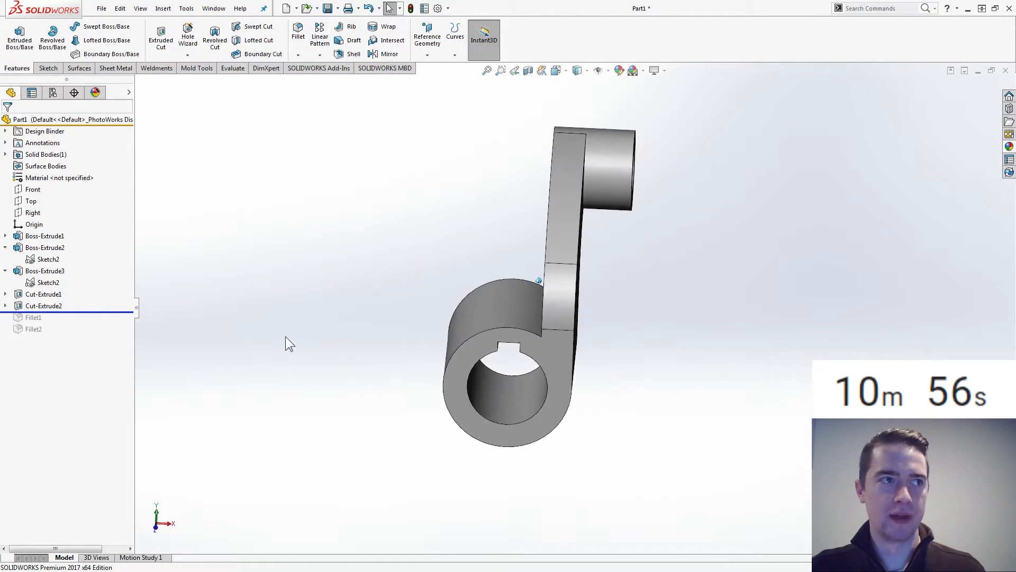
click(6, 306)
click(53, 318)
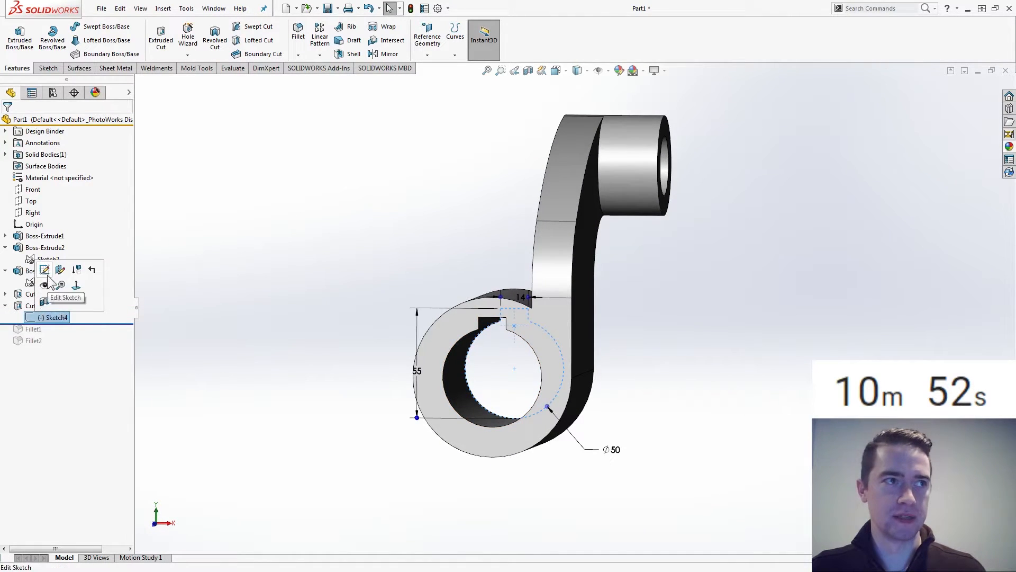
click(246, 370)
middle_drag(247, 370, 310, 339)
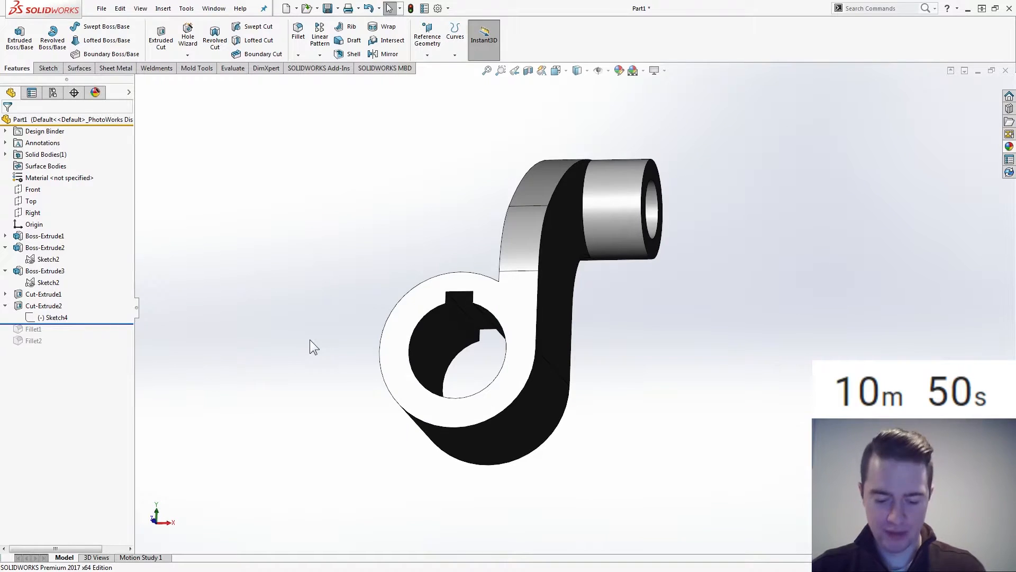
- Start Move Face with rotation and select the keyed bore's cylindrical face and its three keyway faces
text(wmove)
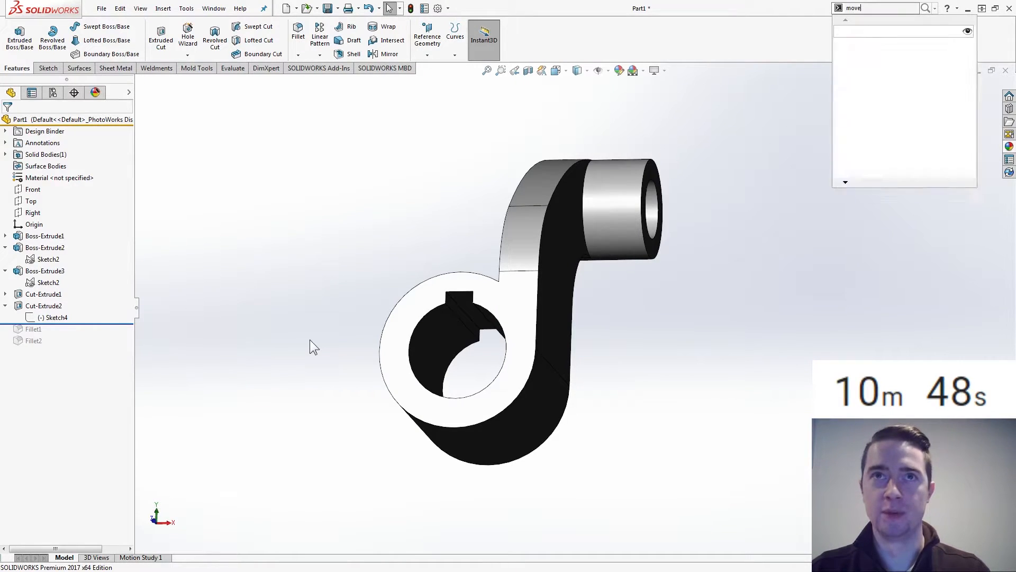
key(Return)
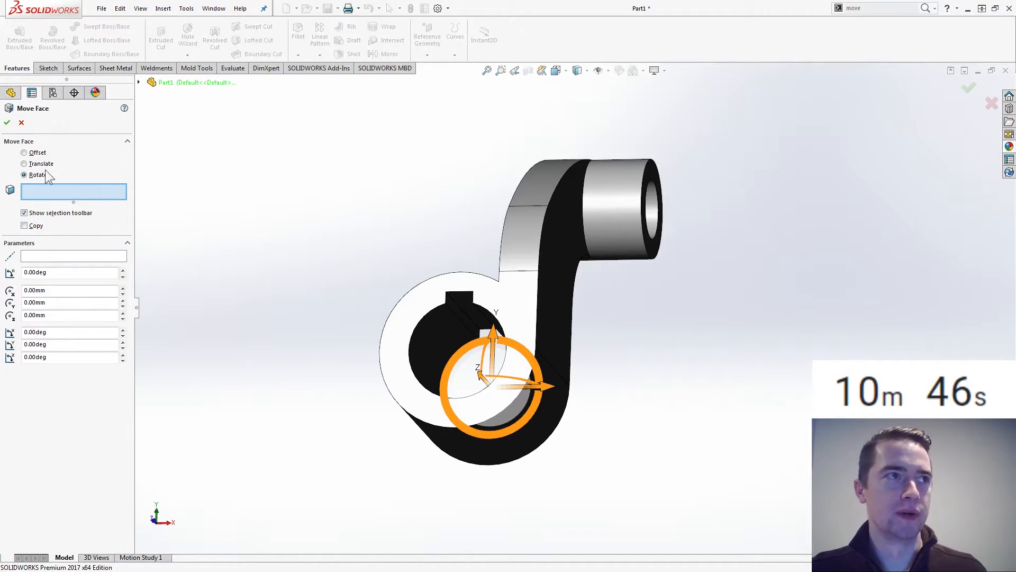
click(433, 336)
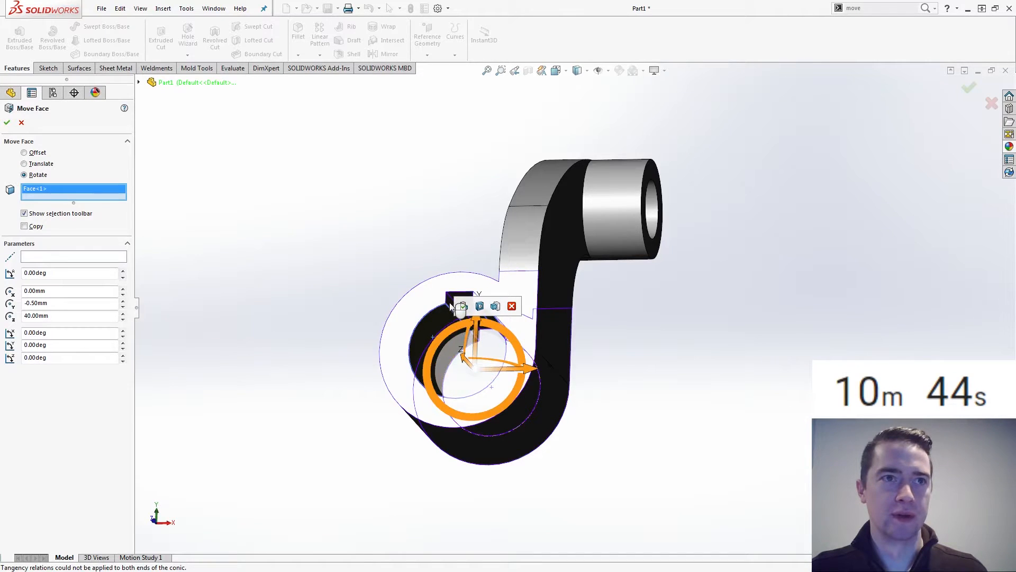
click(456, 306)
click(456, 298)
middle_drag(457, 299, 554, 327)
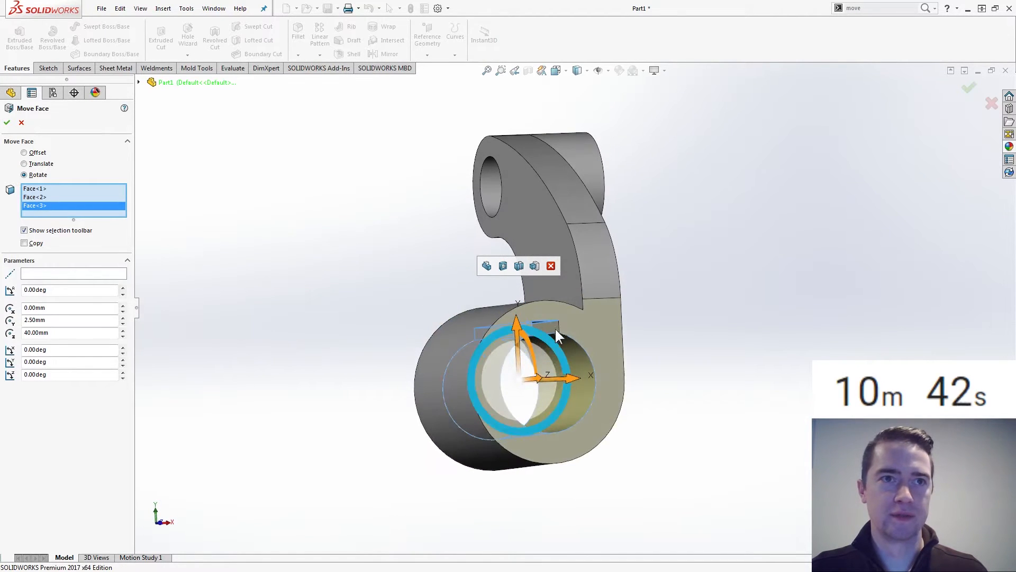
click(553, 326)
middle_drag(556, 427, 233, 335)
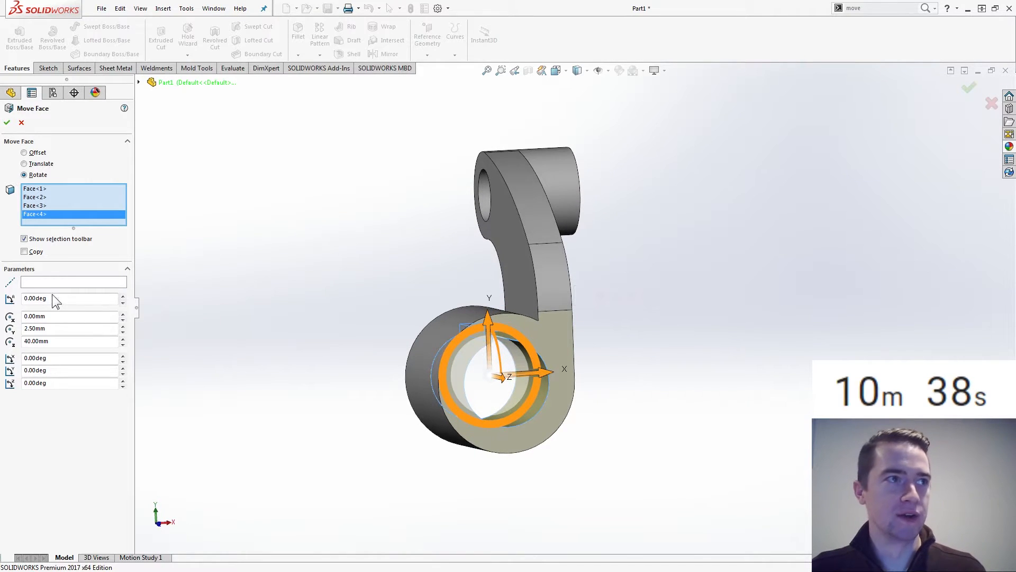
- Set the selected bore and keyway faces to rotate -40 degrees about the Z axis, after trying 40 degrees
click(41, 282)
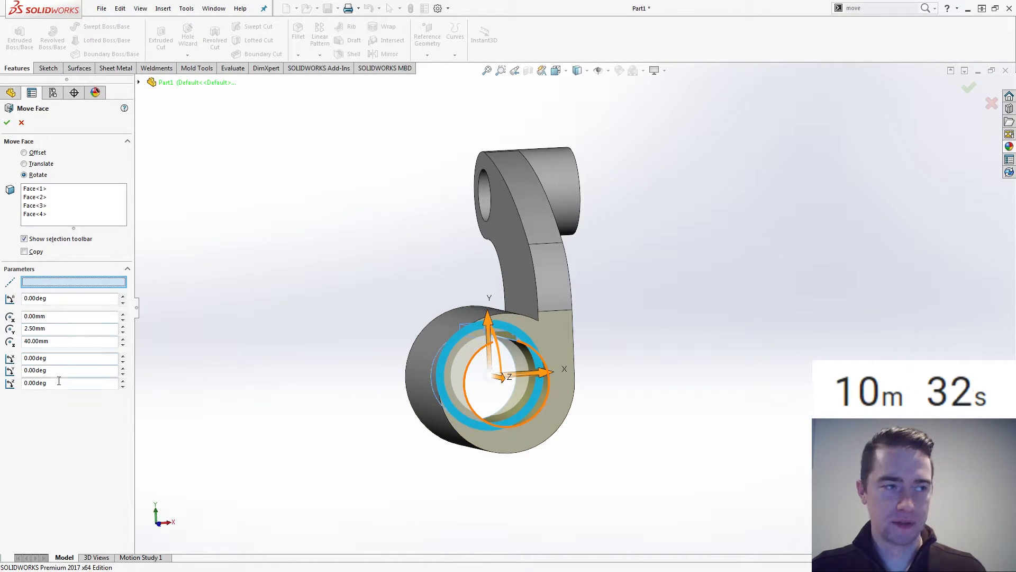
drag(68, 384, 12, 376)
text(40)
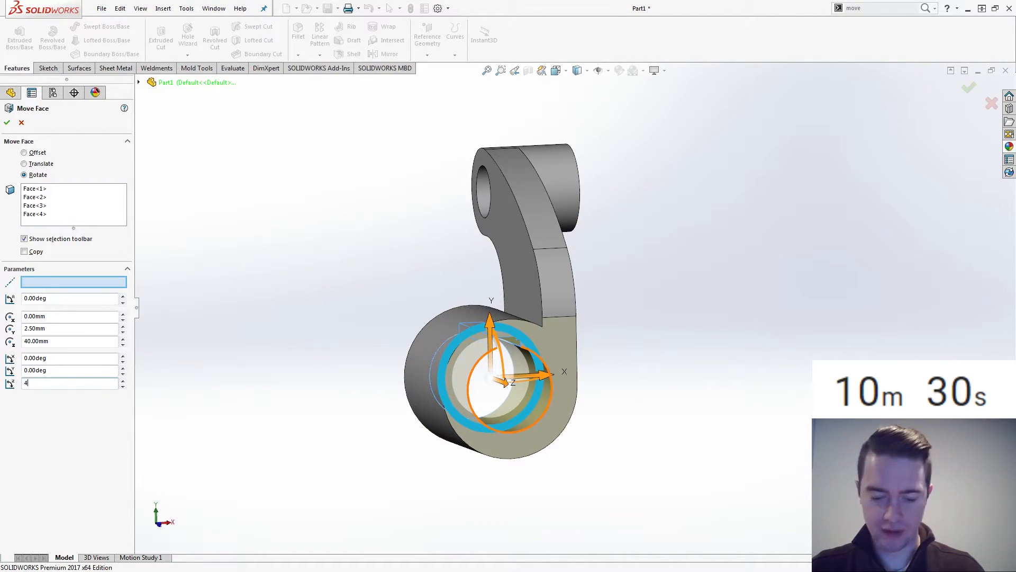
key(Tab)
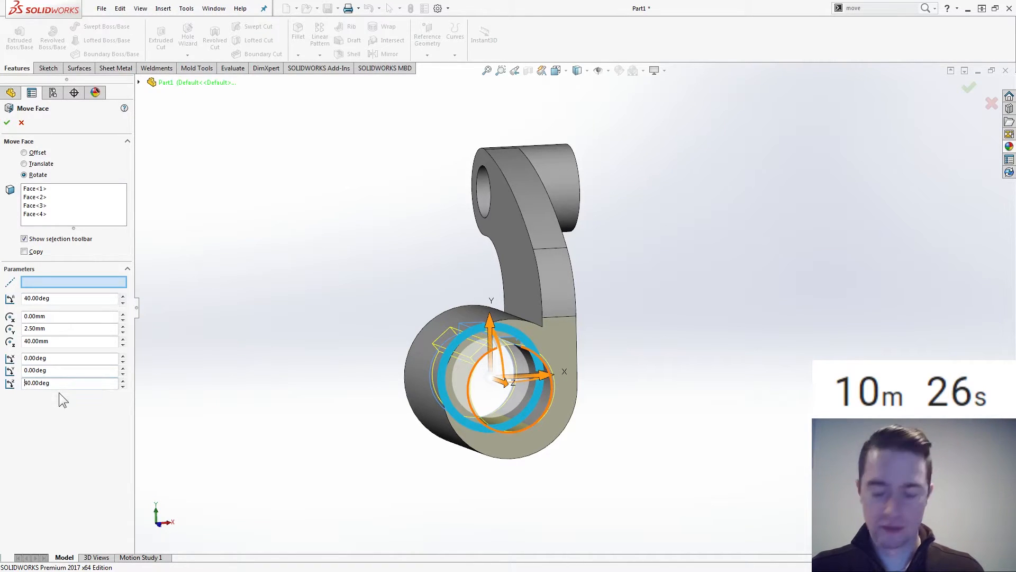
text(-)
key(Tab)
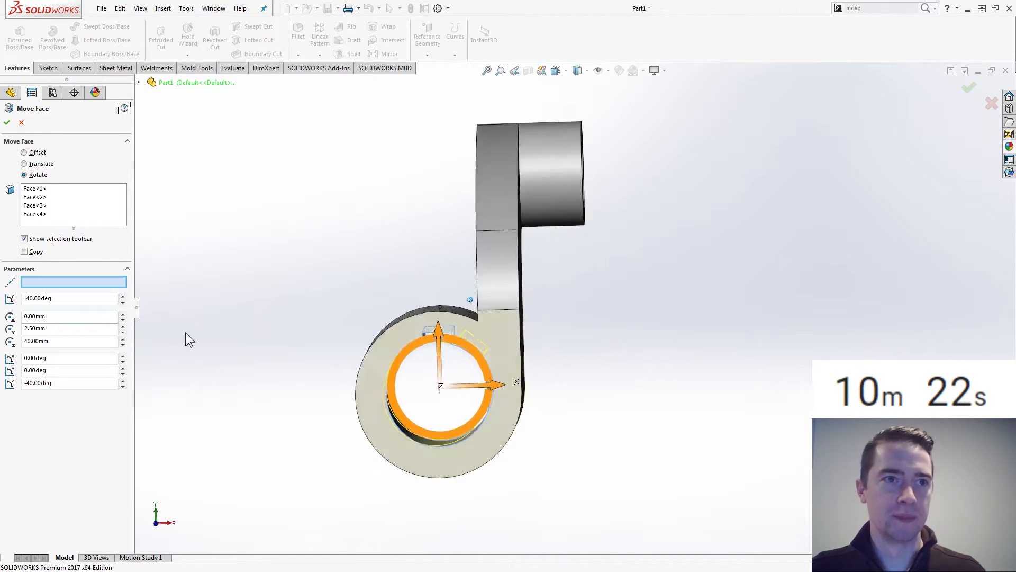
- Check the rotation preview in the front view, then remove the bore's cylindrical face from the selection and add it again
key(ctrl+1)
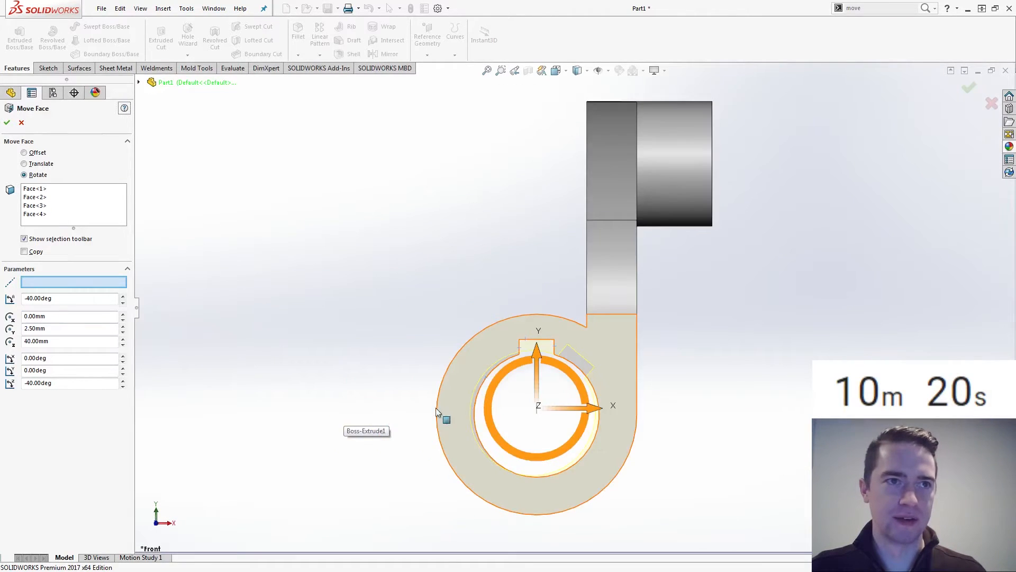
scroll(558, 396, down, 4)
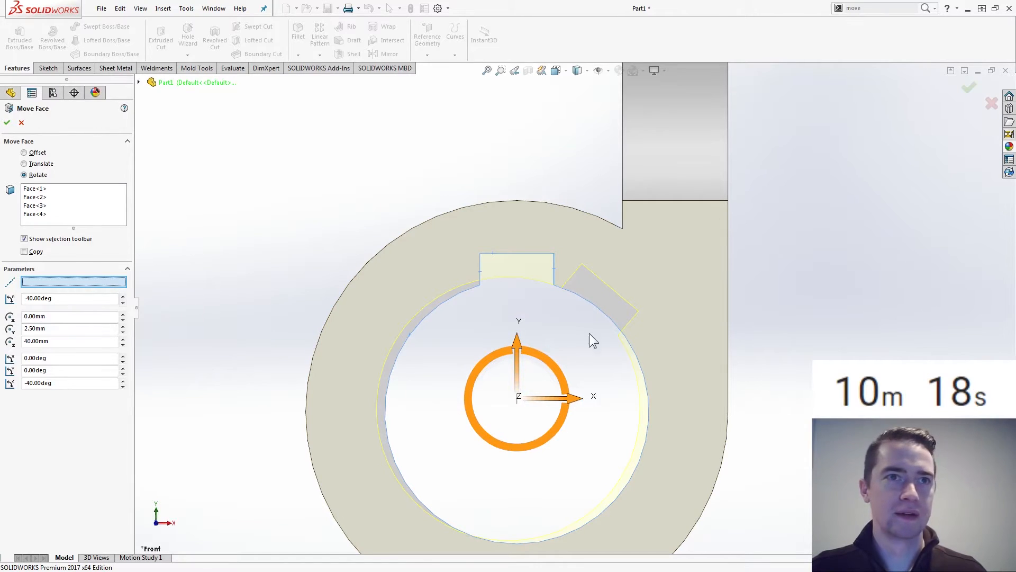
mouse_move(589, 332)
middle_down()
mouse_move(625, 343)
mouse_move(574, 321)
middle_up()
click(573, 321)
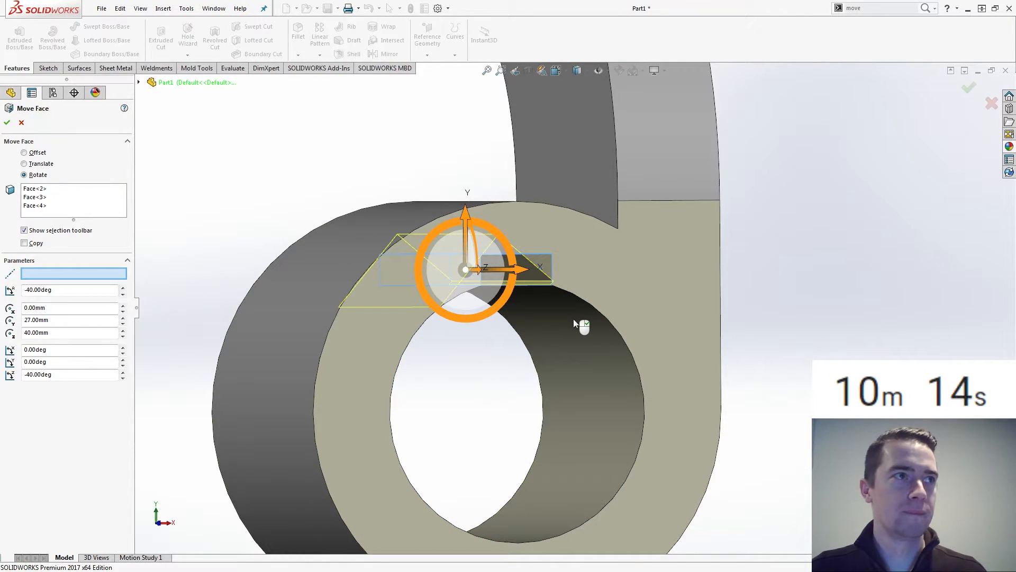
click(53, 206)
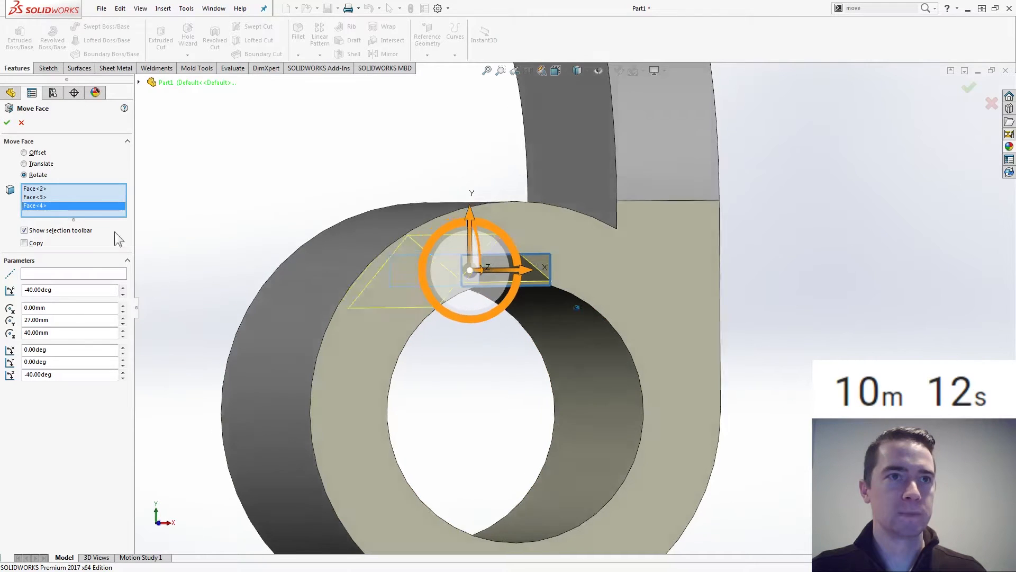
click(611, 378)
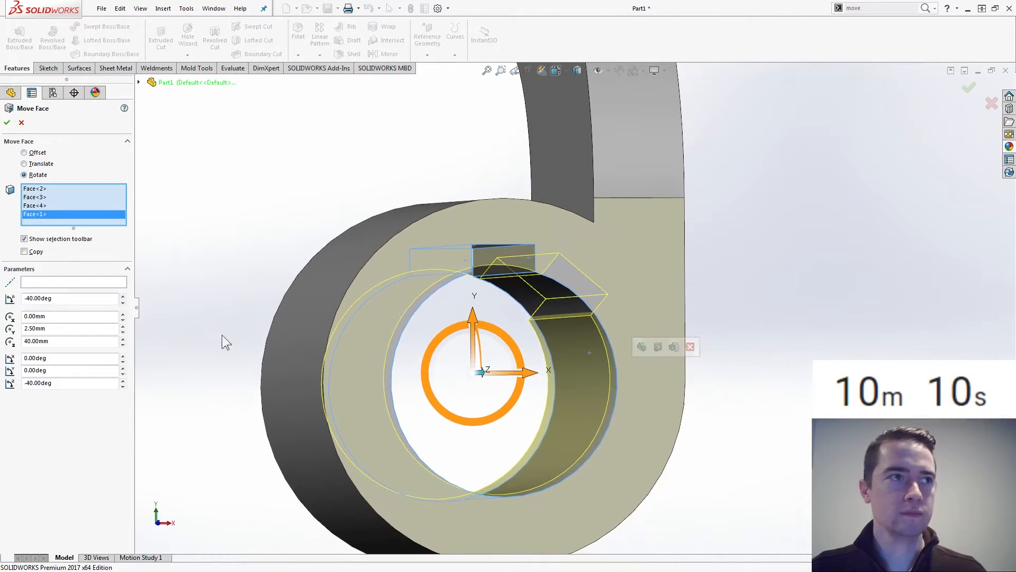
- Try the lower boss's outer cylindrical face as the rotation reference and accept the face rotation
click(104, 285)
click(302, 314)
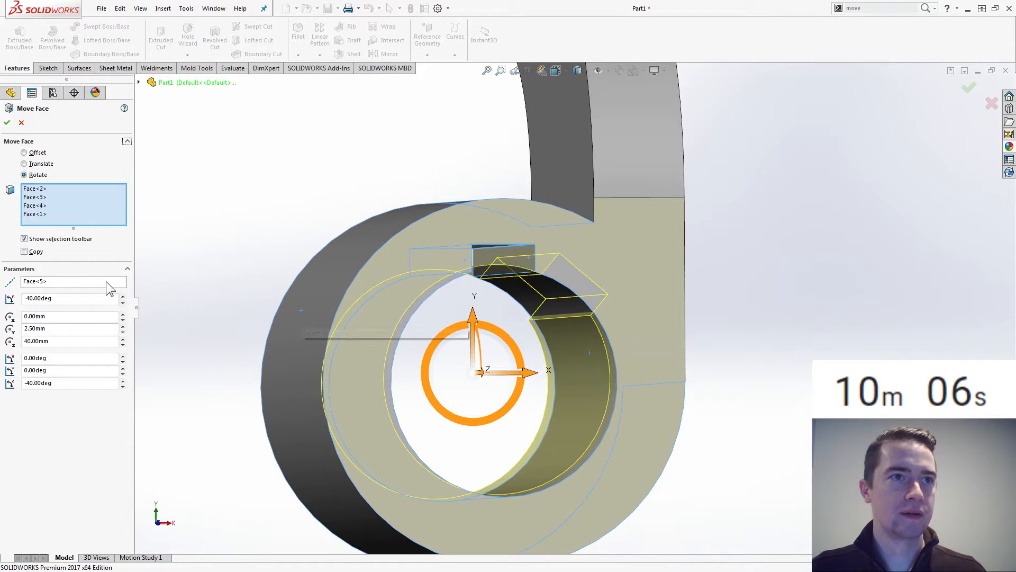
middle_drag(247, 308, 230, 308)
key(ctrl+1)
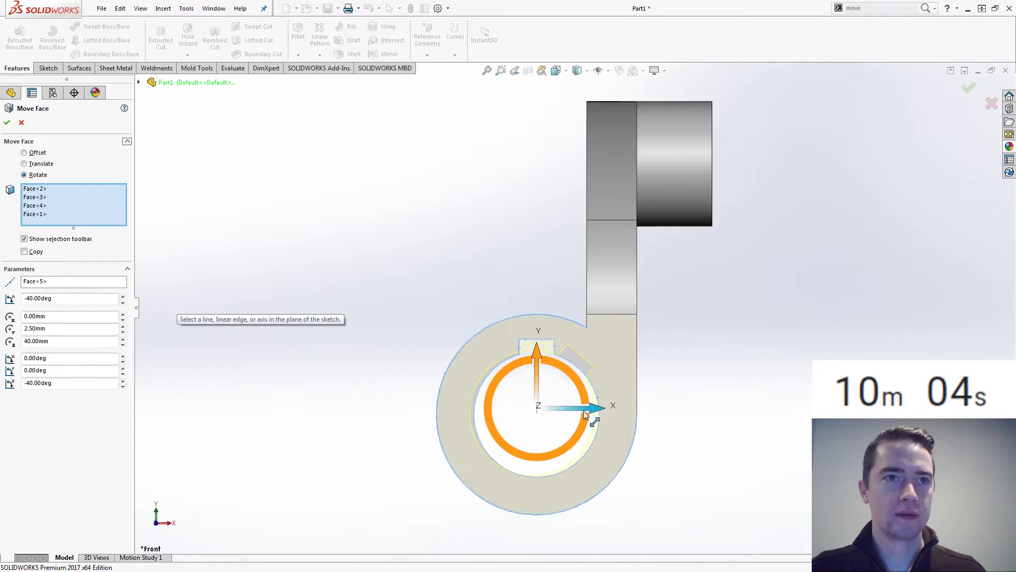
scroll(583, 439, up, 3)
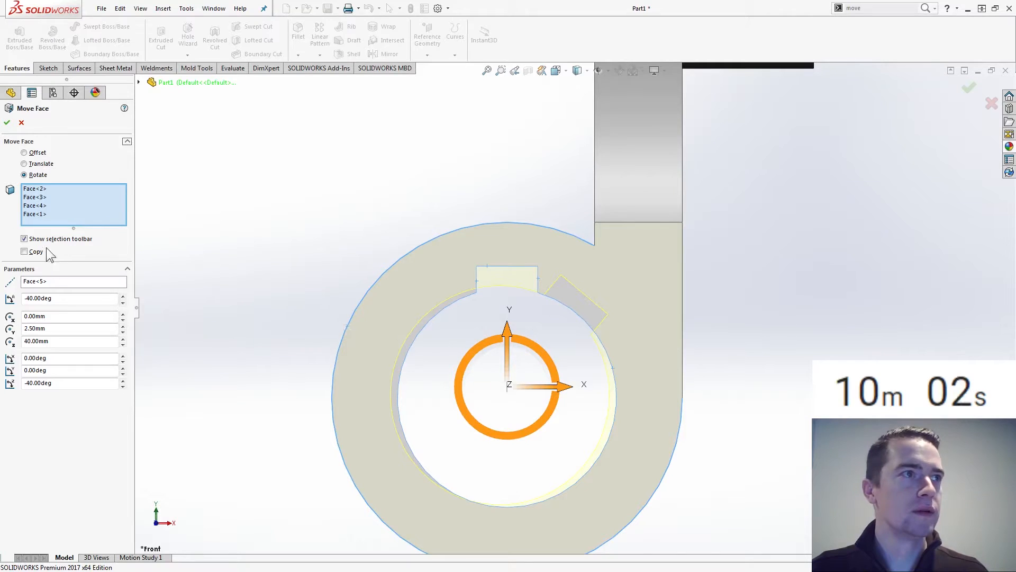
click(59, 281)
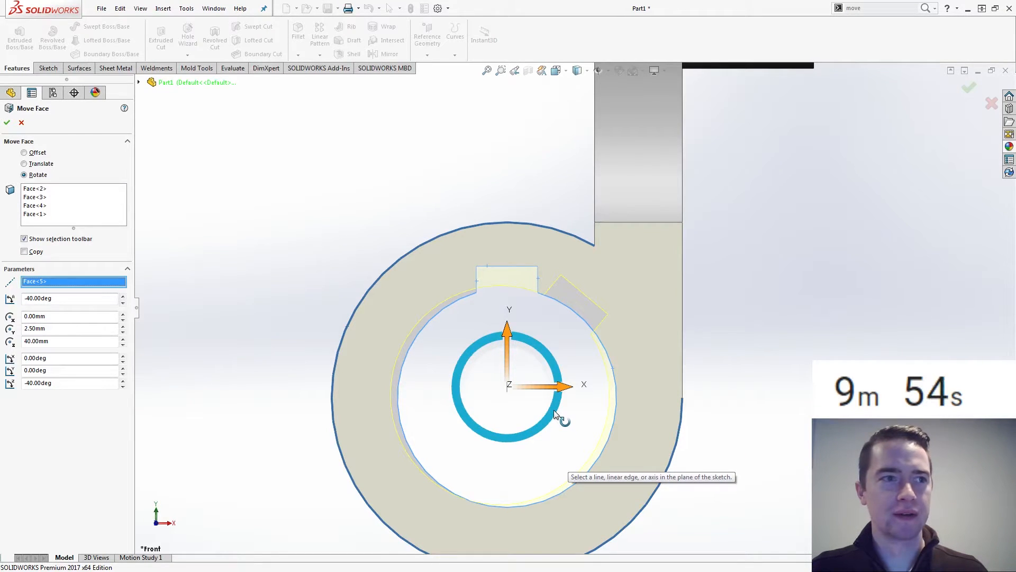
scroll(507, 391, up, 3)
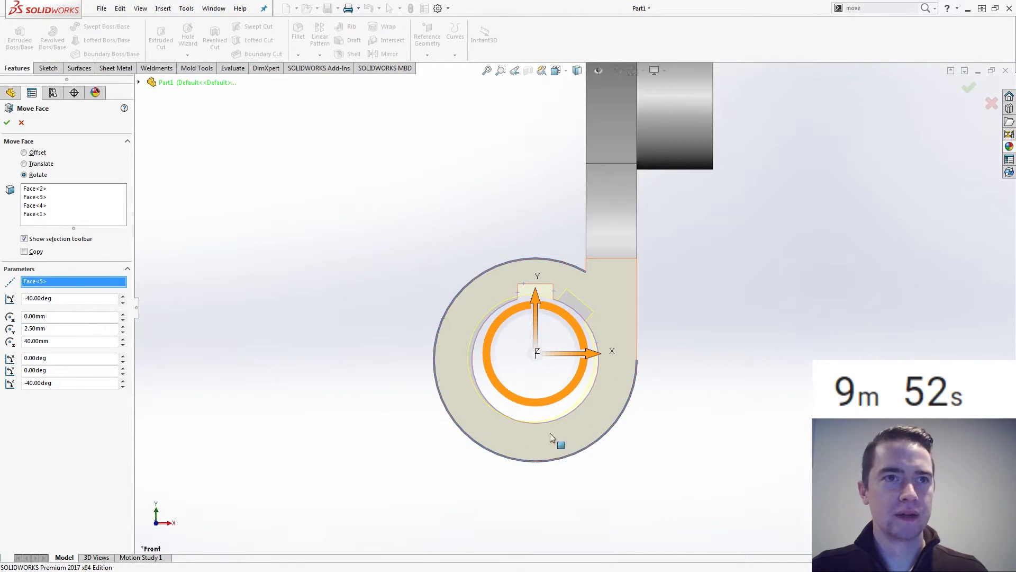
scroll(564, 381, down, 2)
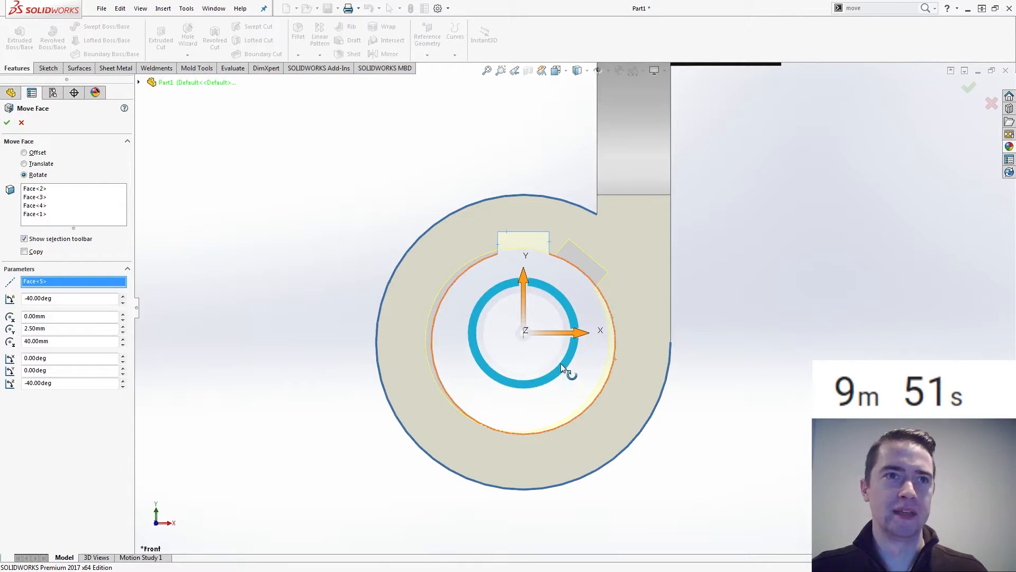
click(8, 124)
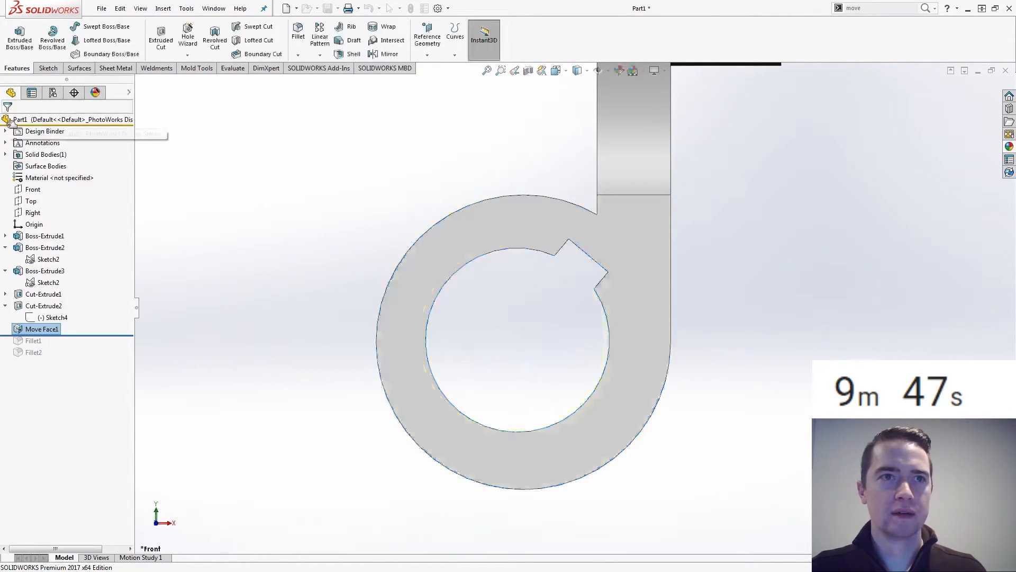
- Delete the face rotation feature from the keyed bore
click(18, 330)
click(25, 297)
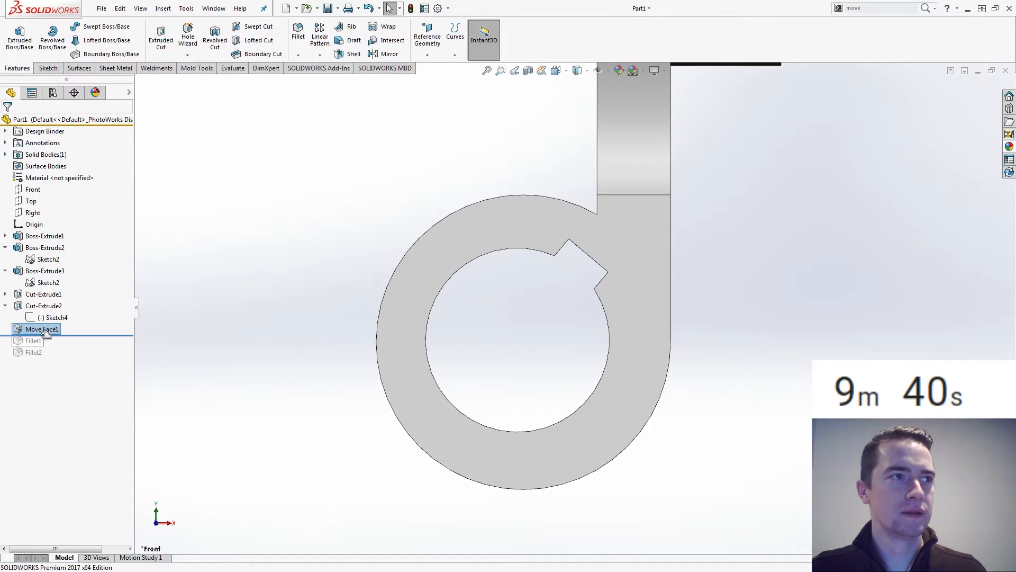
right_click(43, 335)
right_click(41, 329)
click(82, 392)
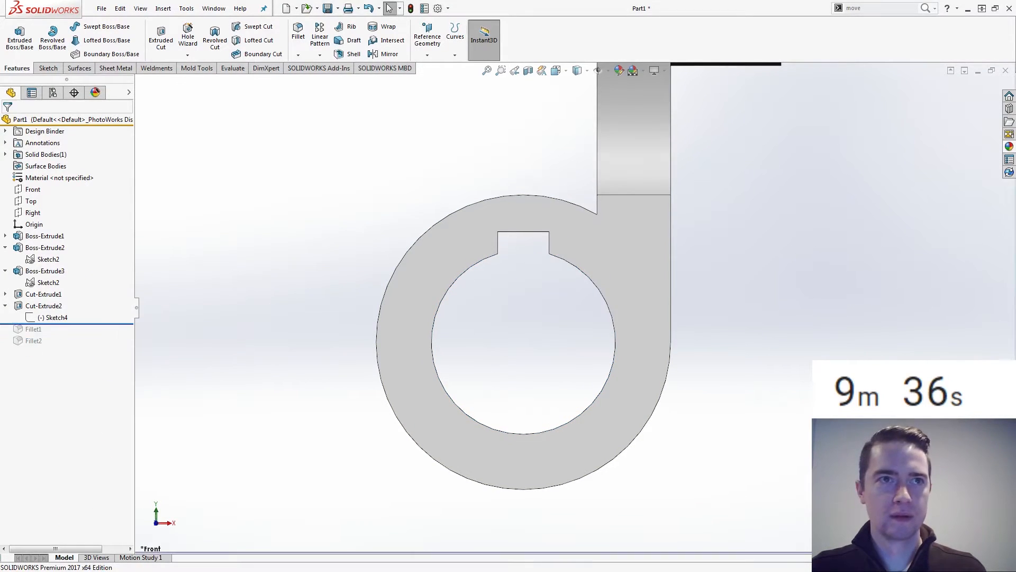
- Start Move Face with rotation again, show the temporary axes and choose the lower bore's axis as the rotation axis
click(893, 9)
click(884, 21)
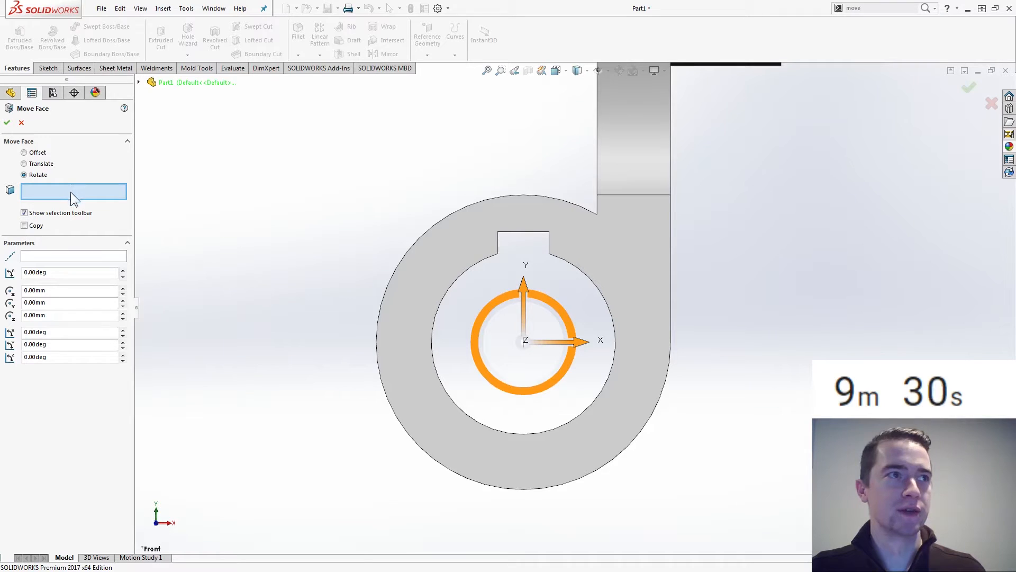
middle_drag(295, 264, 295, 254)
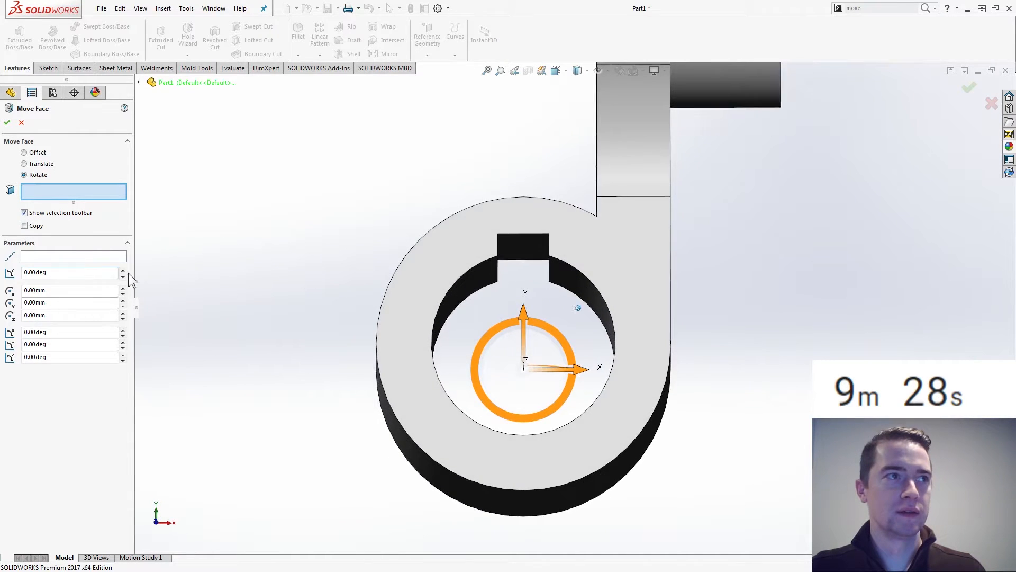
middle_drag(148, 272, 165, 274)
click(74, 256)
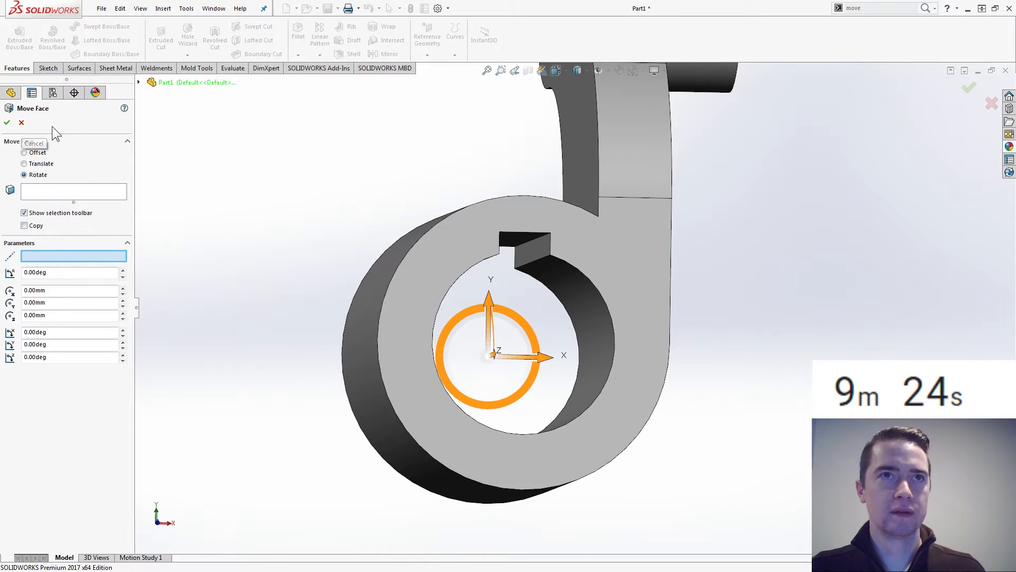
mouse_move(599, 72)
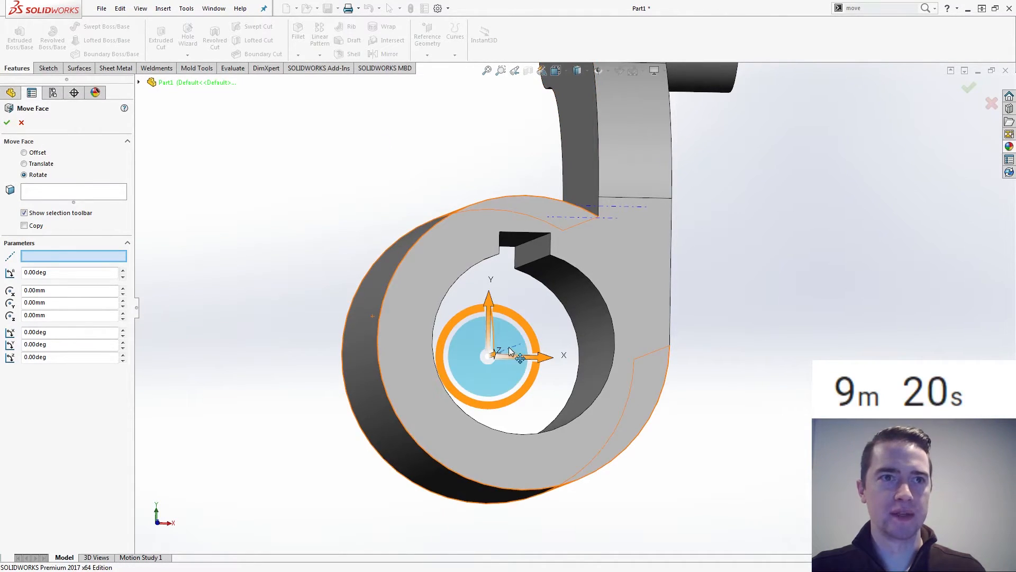
middle_drag(342, 319, 506, 332)
click(506, 330)
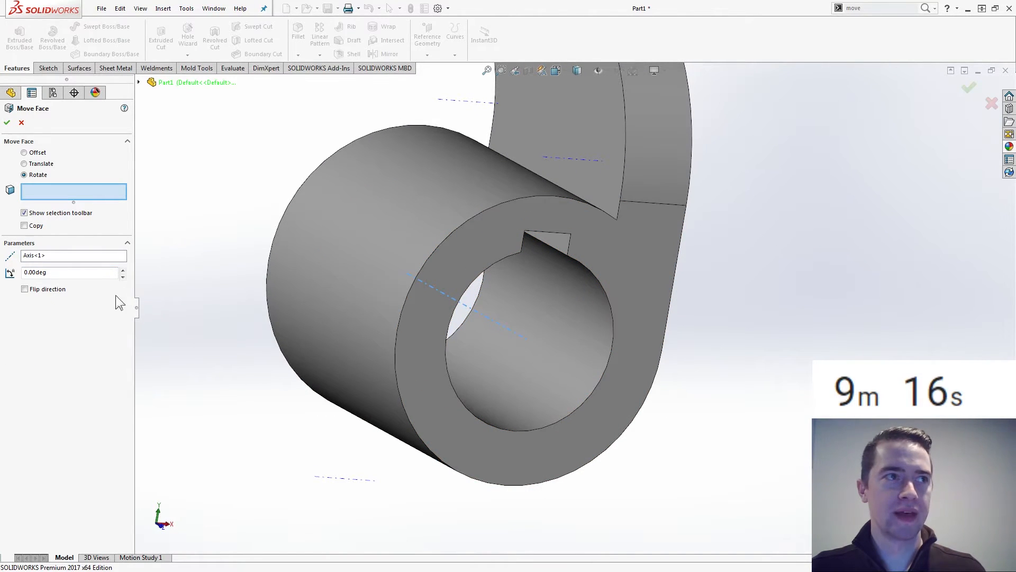
- Select the bore's cylindrical face and the three keyway faces as the faces to rotate
click(468, 275)
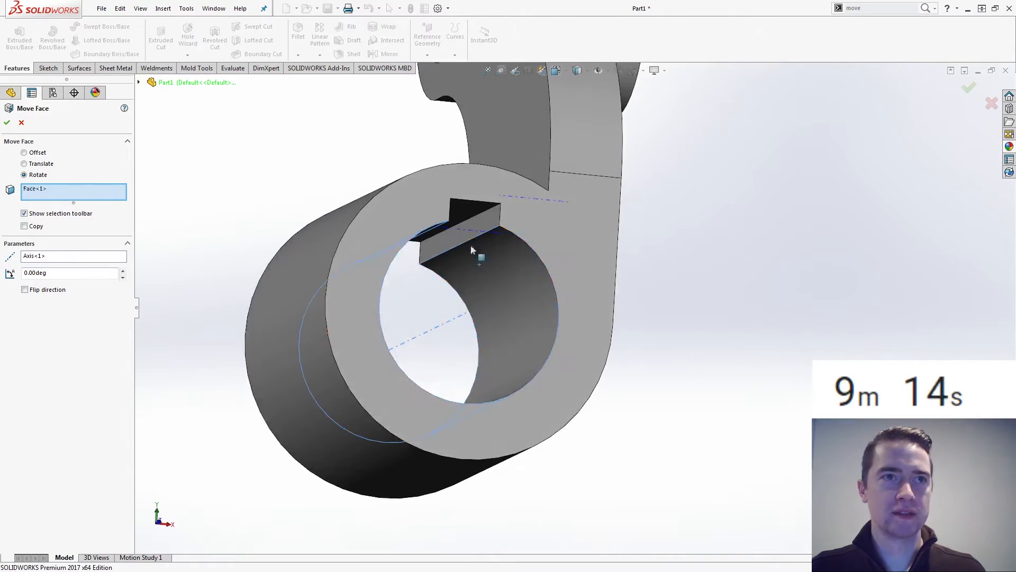
click(483, 222)
click(471, 207)
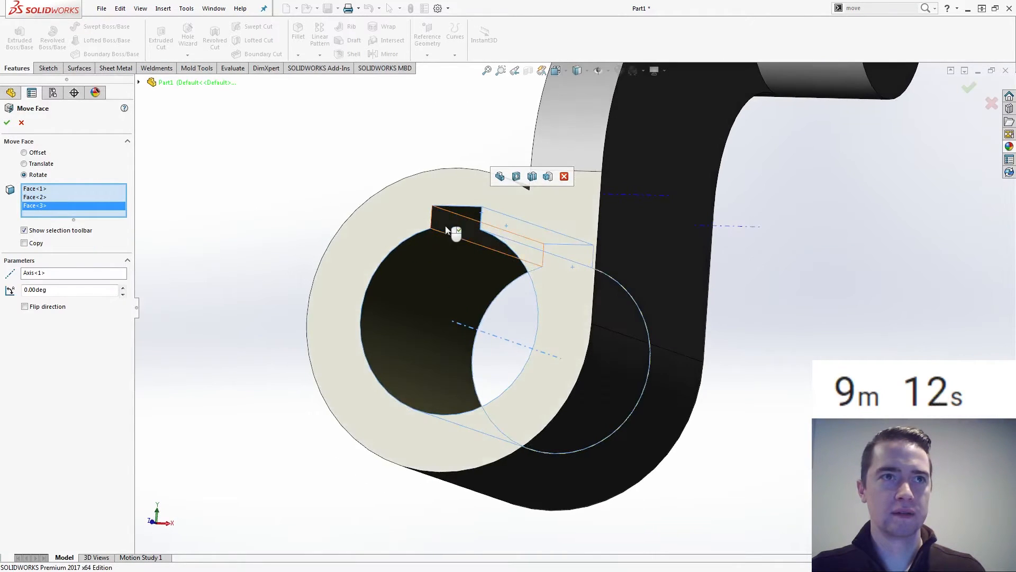
click(445, 224)
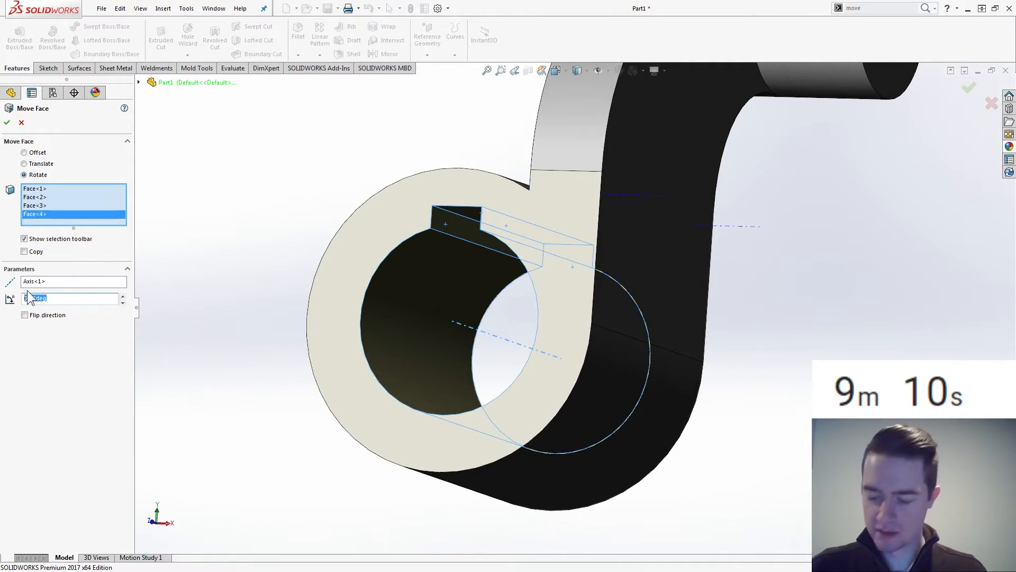
- Set the rotation angle to 40 degrees after trying a negative angle, check it in the front view and accept the face rotation
key(Tab)
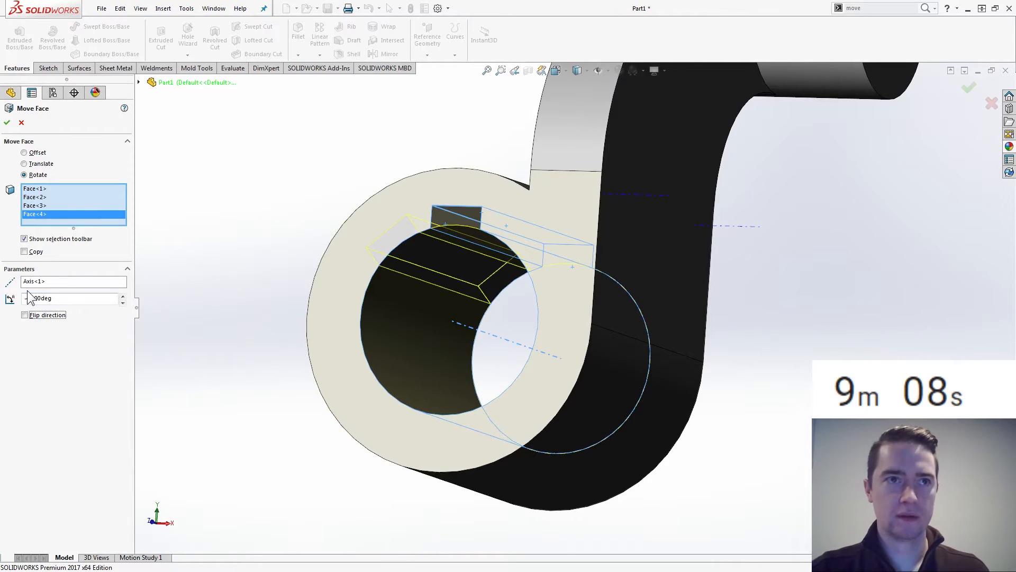
drag(74, 299, 13, 287)
text(4)
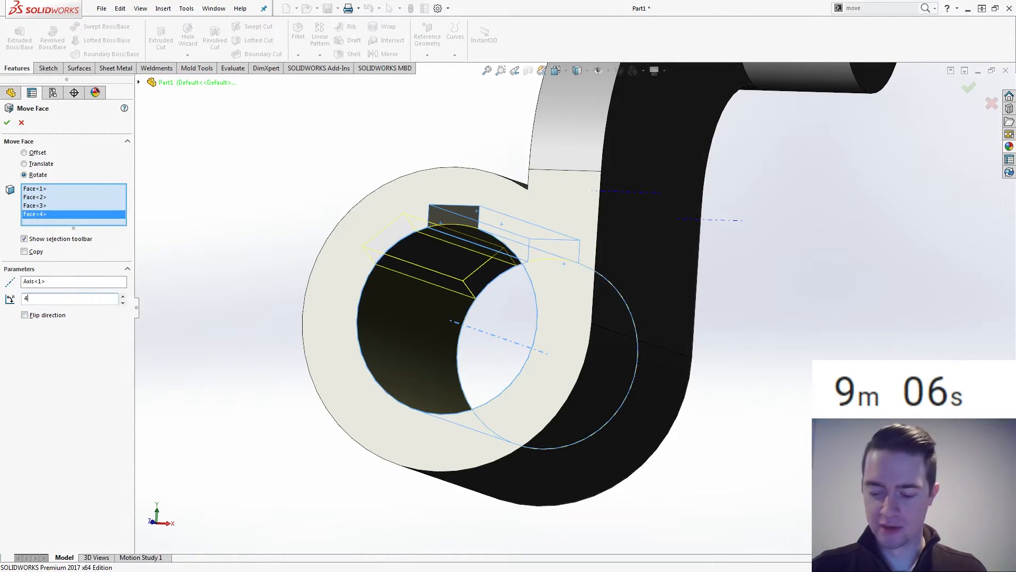
text(0)
key(Tab)
key(ctrl+1)
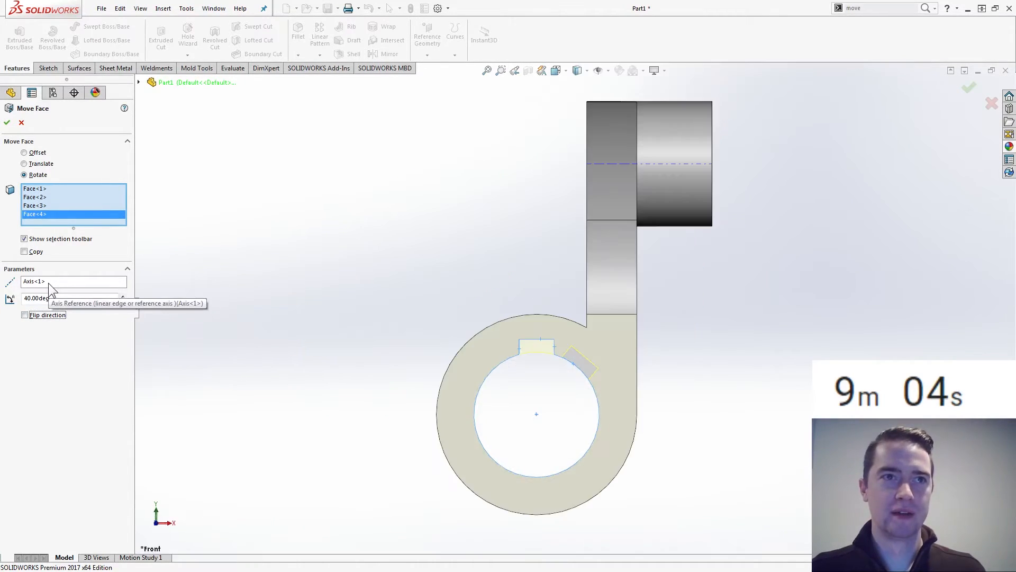
scroll(534, 392, down, 3)
click(7, 122)
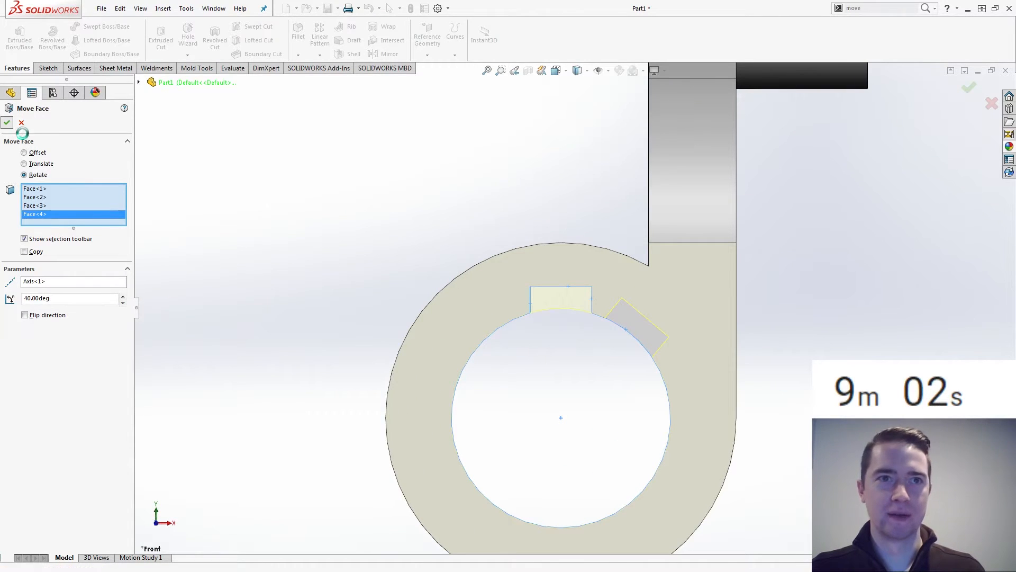
- Roll the history forward past the first fillet and set its radius to 25 mm
click(355, 256)
scroll(355, 256, up, 2)
key(ctrl+7)
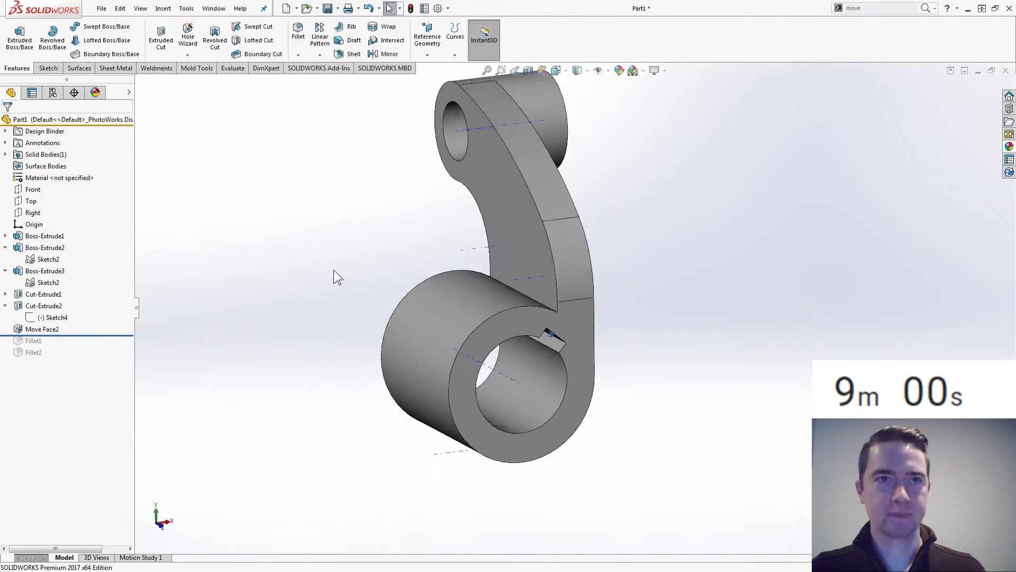
drag(119, 334, 120, 343)
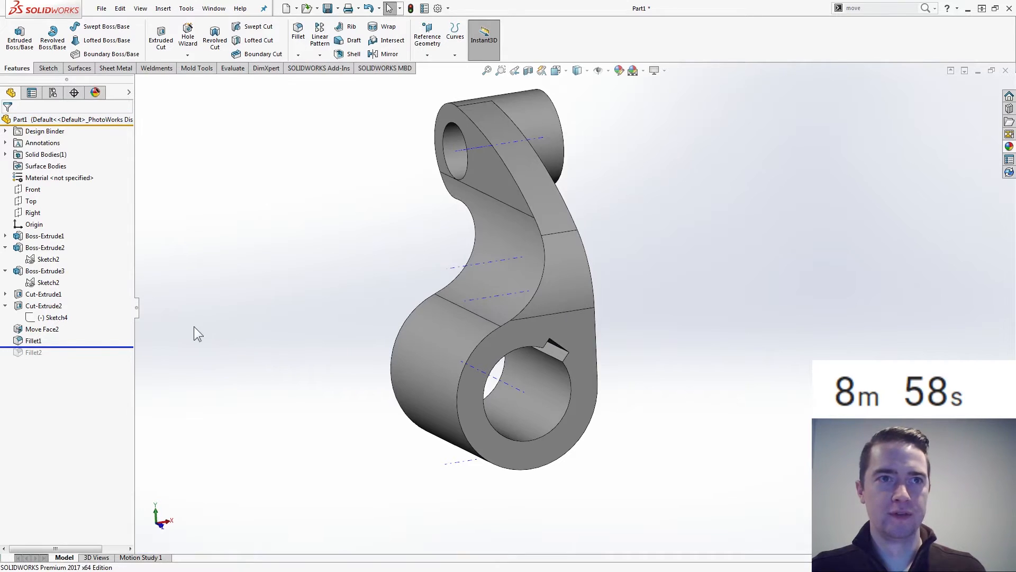
click(33, 341)
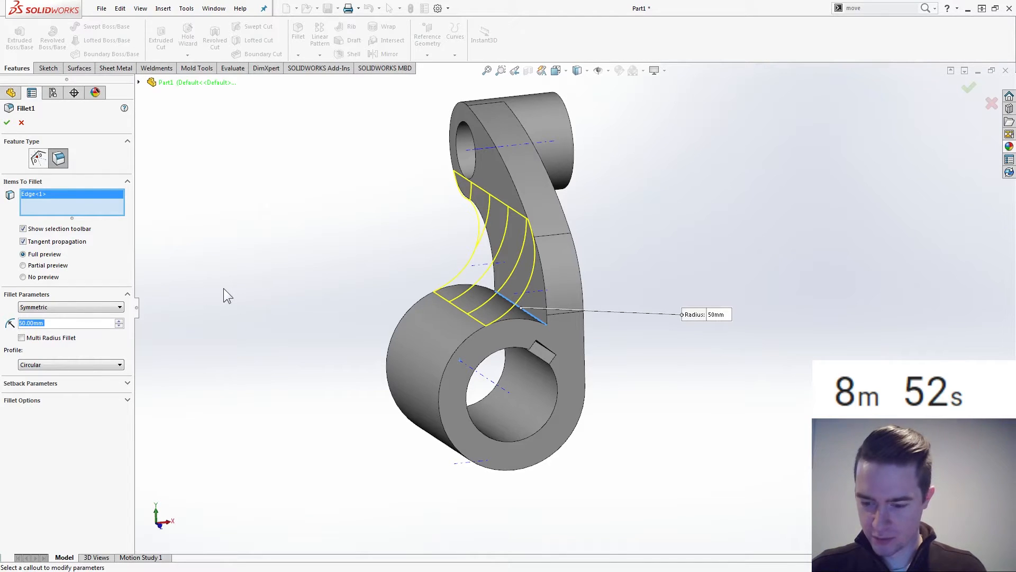
text(25)
key(Return)
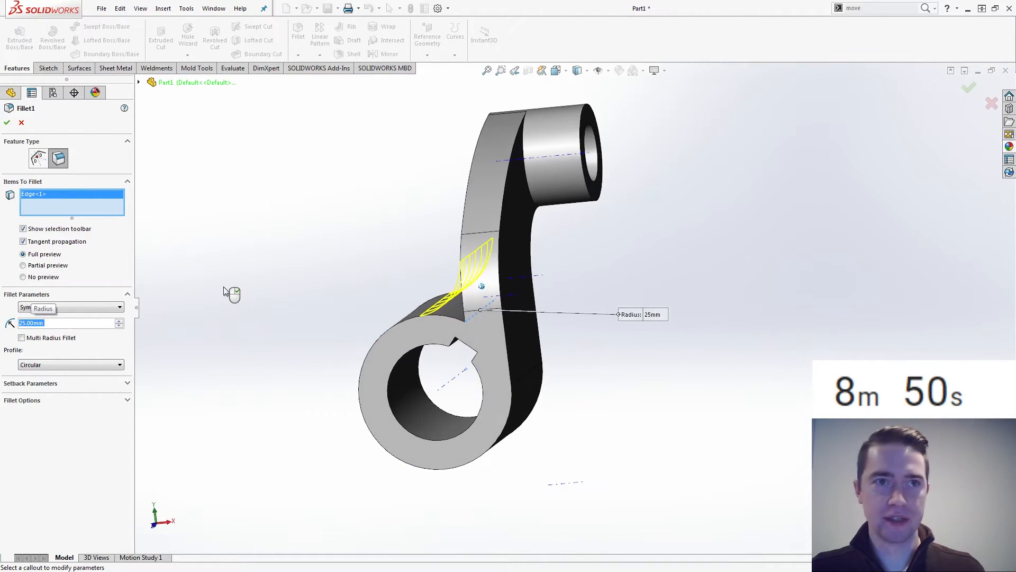
click(8, 122)
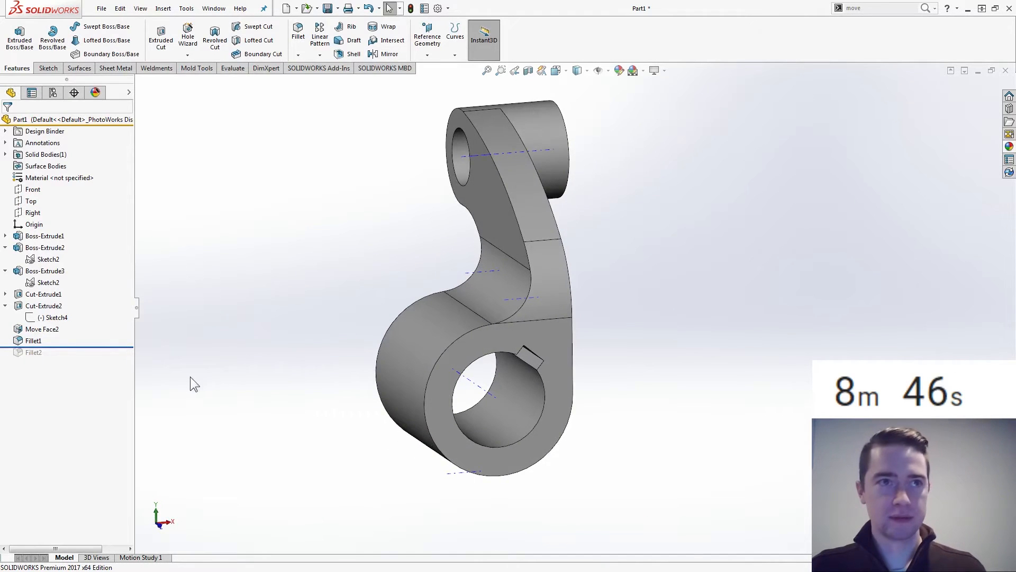
- Include the 4 mm edge fillet in the history again, then edit and accept it to clear its missing edge reference
drag(88, 346, 88, 358)
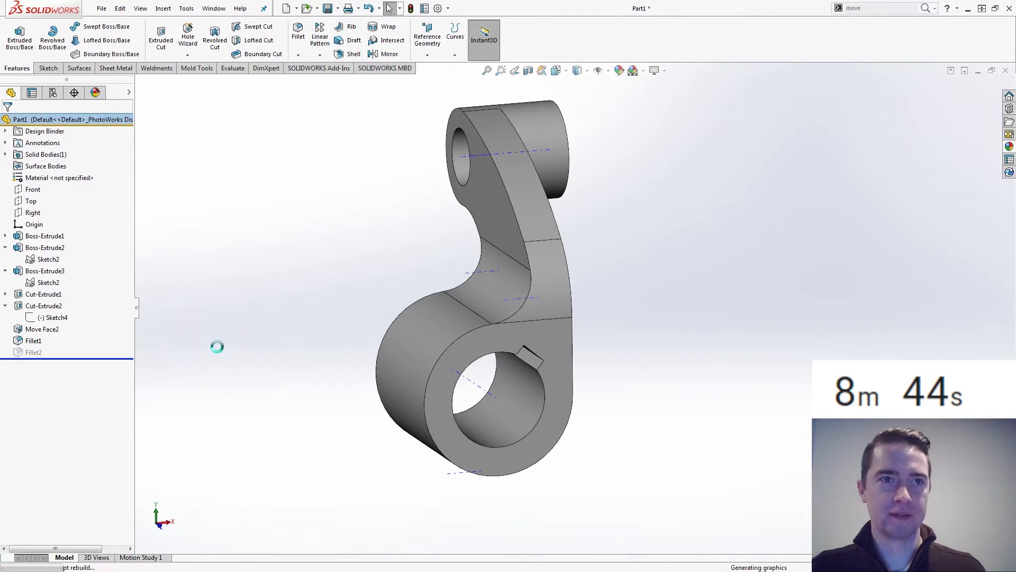
click(41, 353)
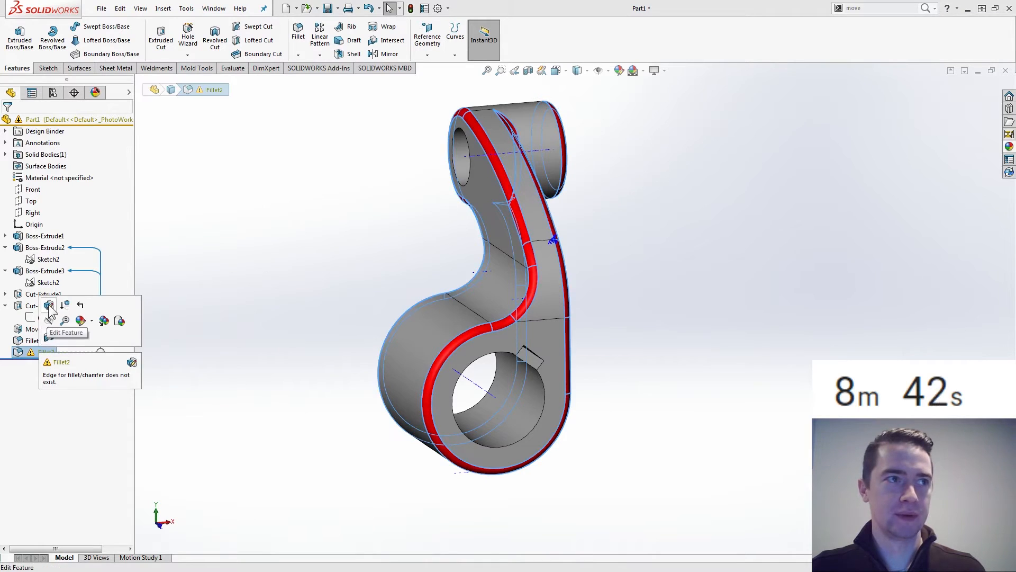
click(50, 306)
click(571, 288)
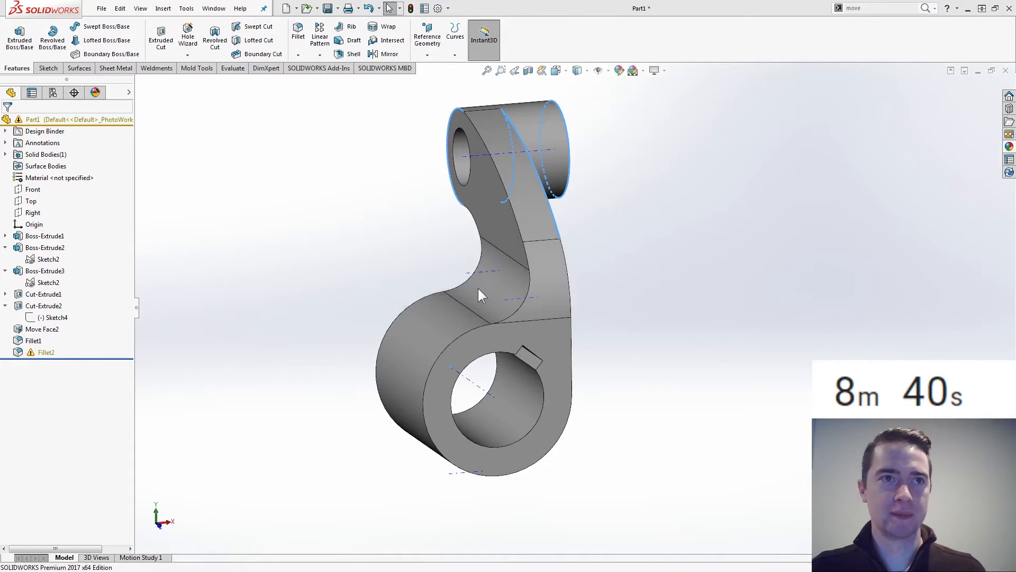
middle_drag(281, 266, 223, 206)
click(10, 124)
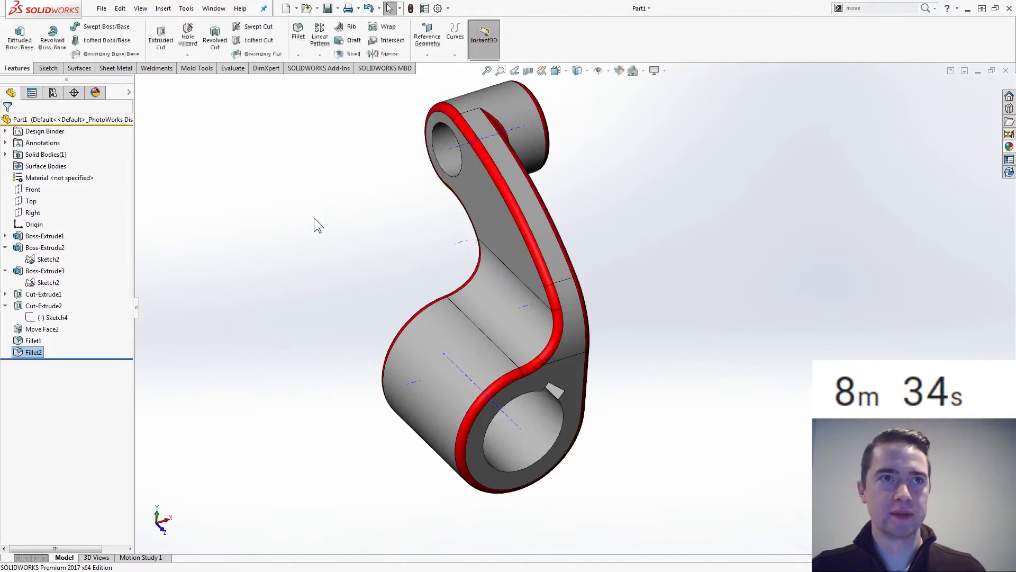
- Inspect the filleted part in the front, right and top views, turn the top view 90 degrees, and return to isometric
middle_drag(313, 217, 314, 217)
key(ctrl+1)
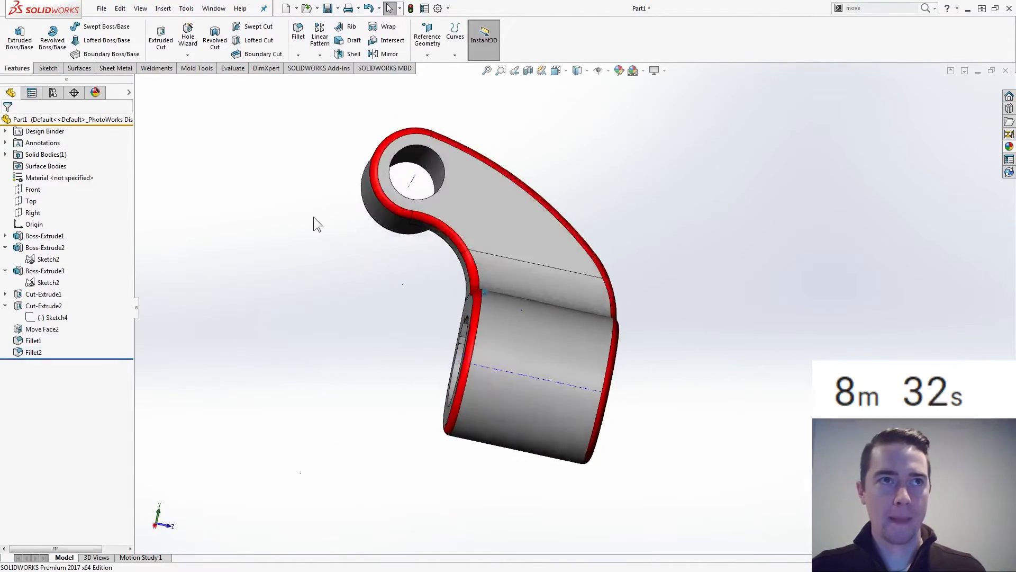
key(ctrl+4)
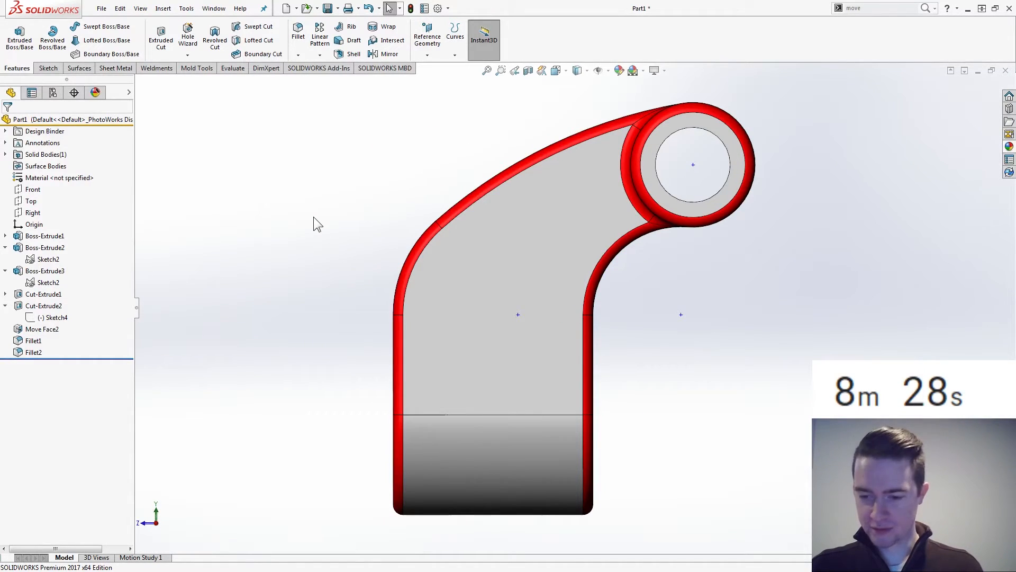
key(ctrl+1)
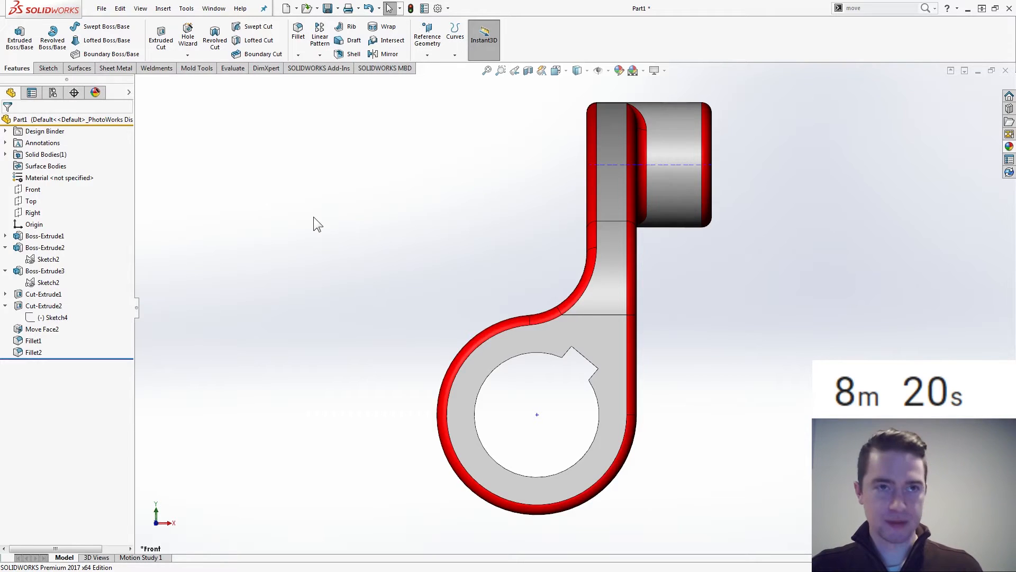
key(ctrl+5)
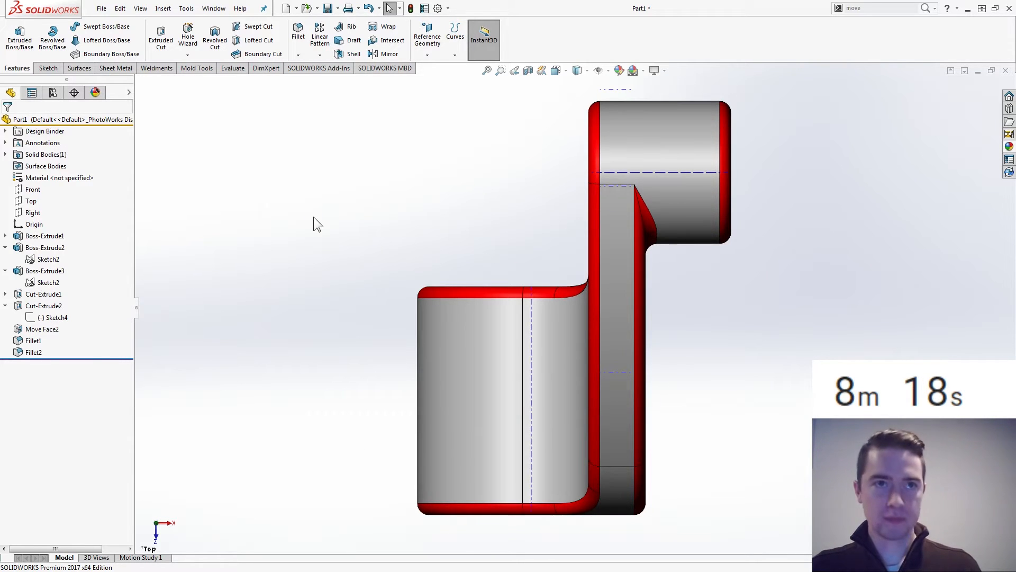
key(shift+alt+Right)
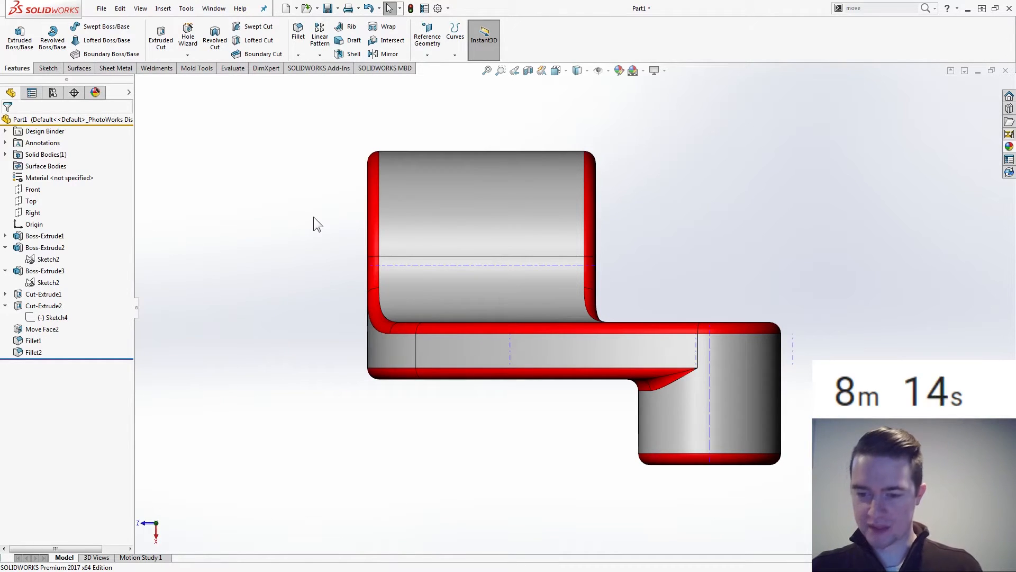
key(ctrl+7)
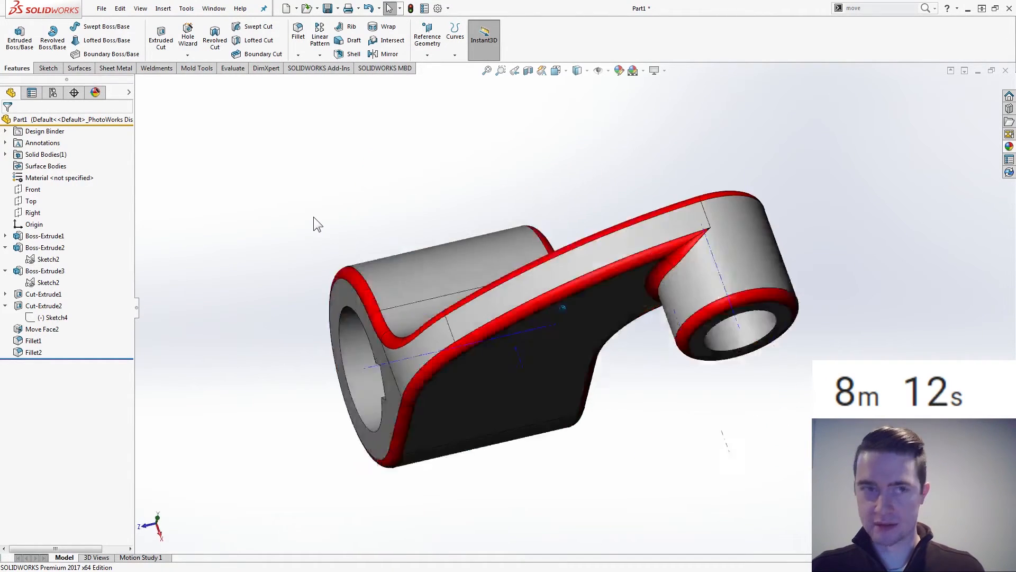
- Roll back before the 4 mm fillet, add the rib-to-upper-boss edge to the 25 mm fillet, and roll forward again
drag(78, 358, 76, 350)
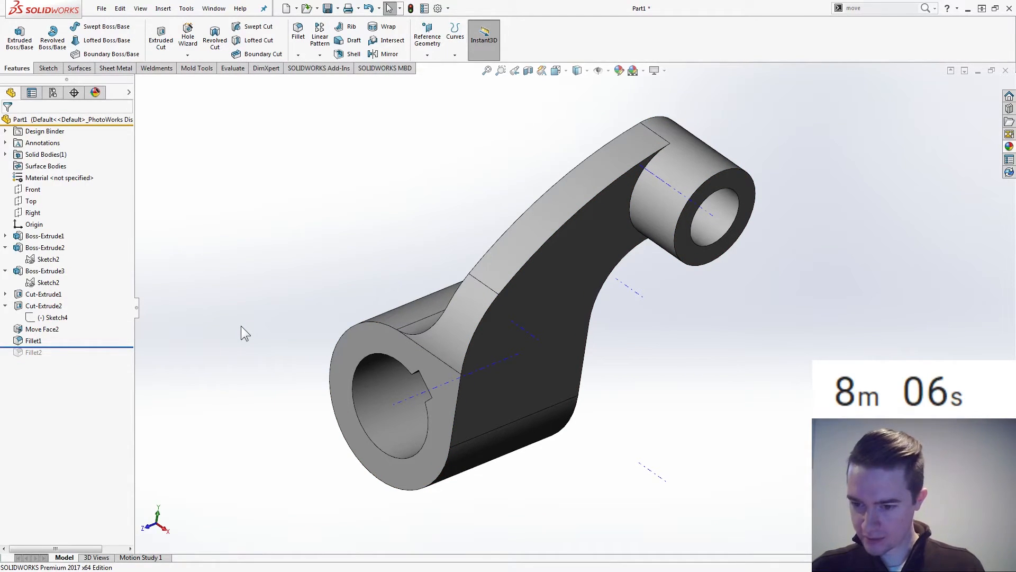
click(33, 340)
click(38, 294)
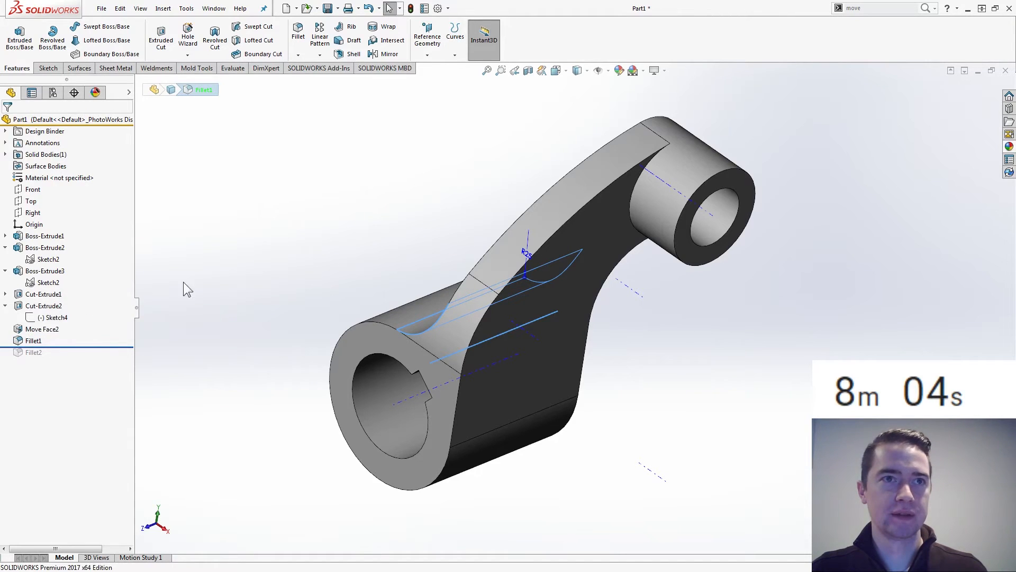
click(631, 208)
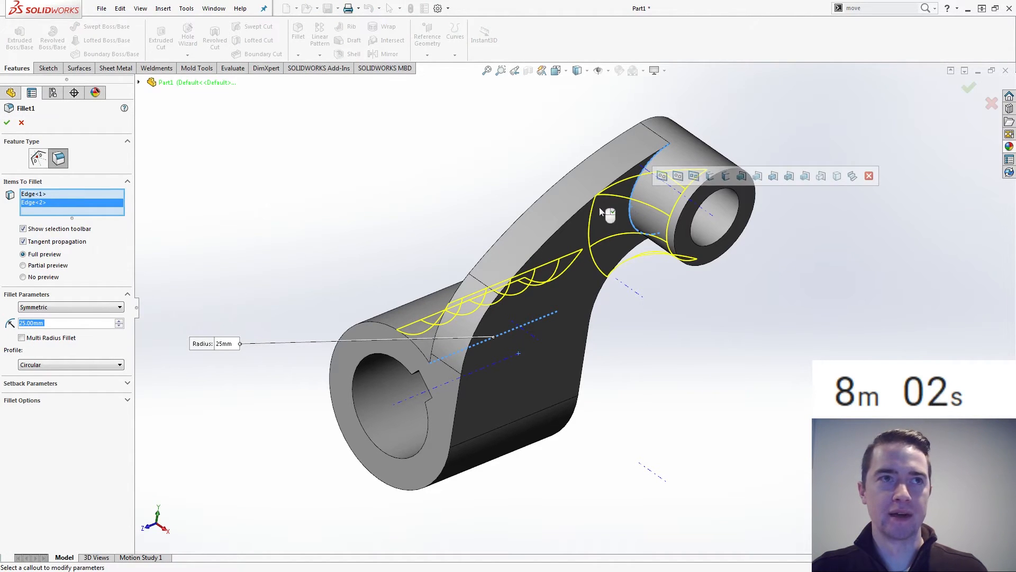
click(7, 122)
click(287, 216)
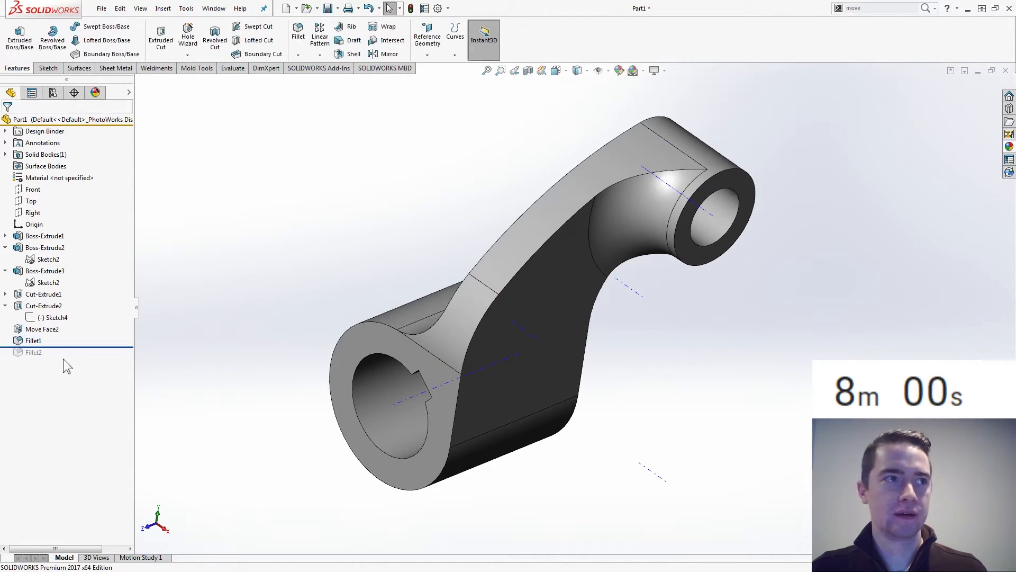
drag(72, 347, 72, 359)
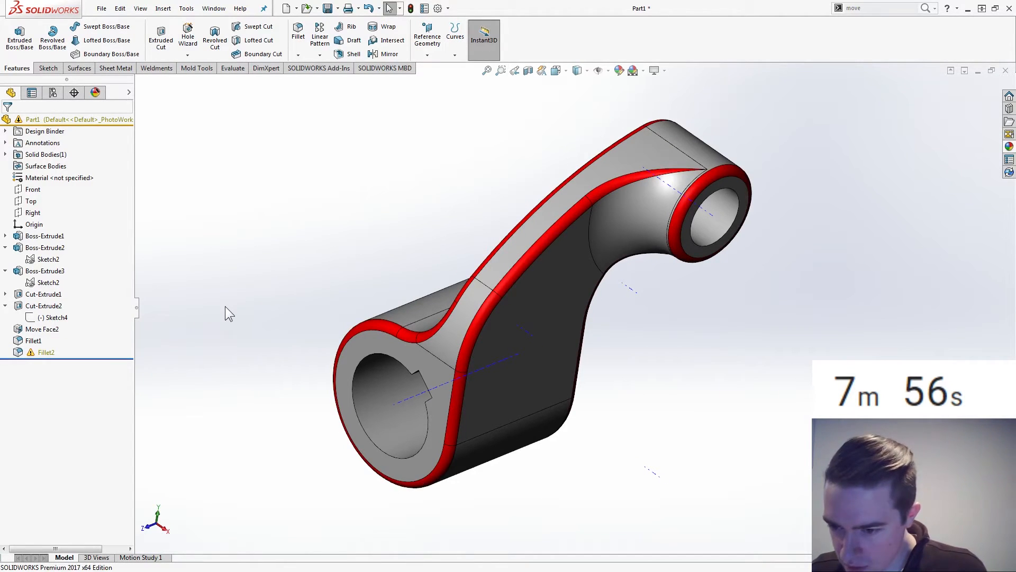
- Examine the upper boss fillet and the front view, and compare them with the Phase 2 drawing in Acrobat Reader
scroll(305, 304, down, 4)
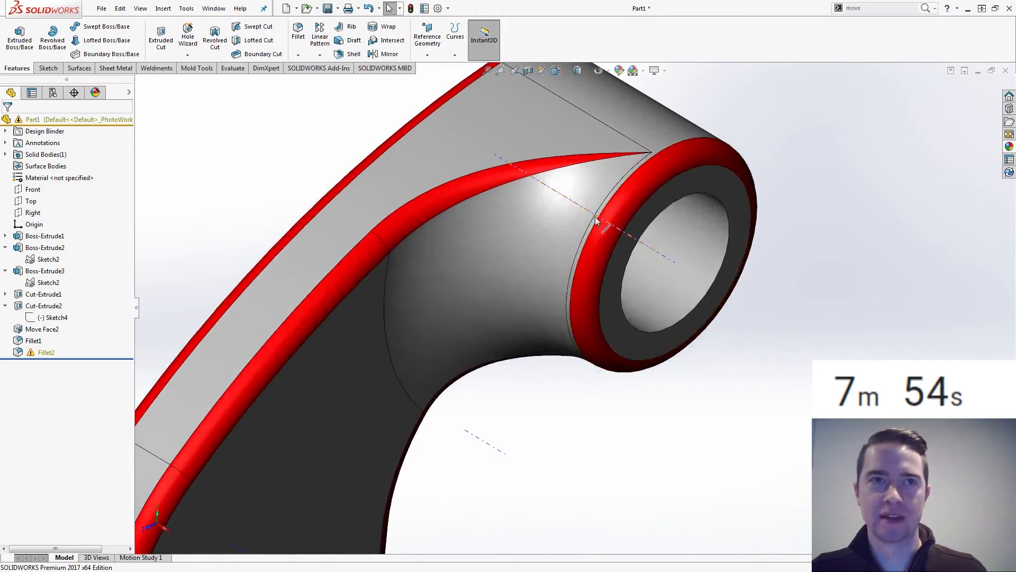
scroll(599, 221, up, 2)
scroll(525, 254, up, 1)
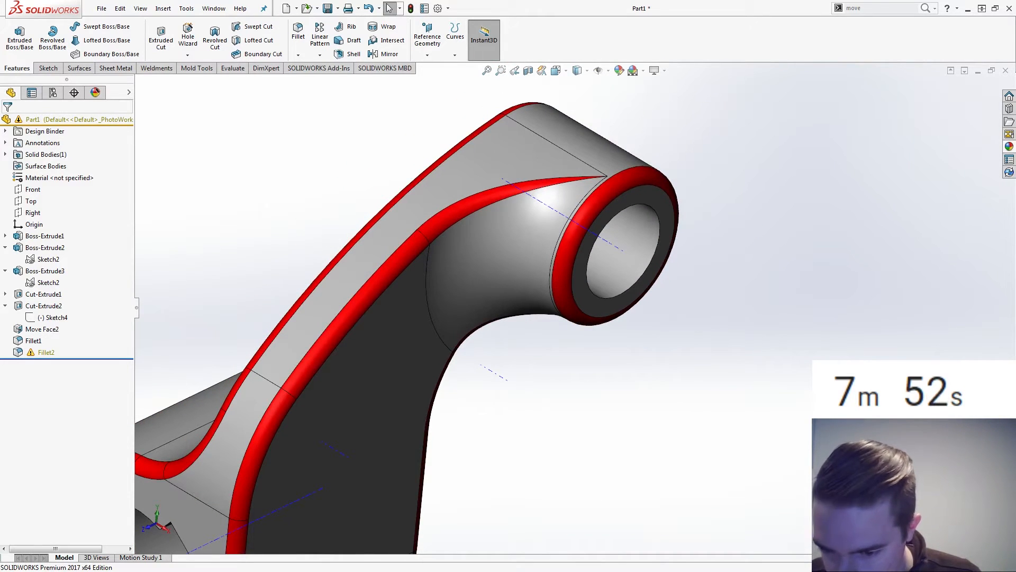
scroll(768, 182, up, 4)
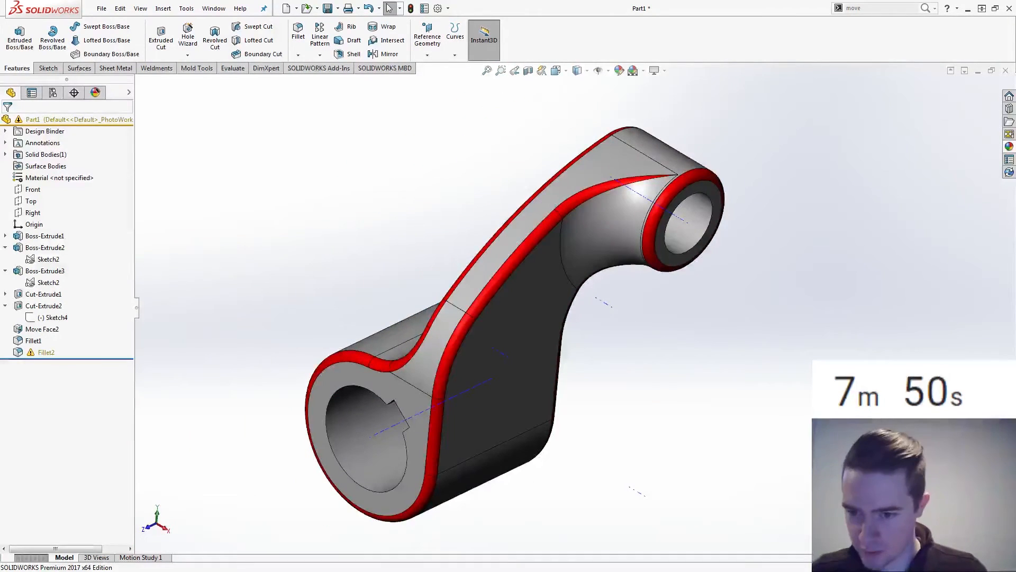
drag(1015, 7, 616, 5)
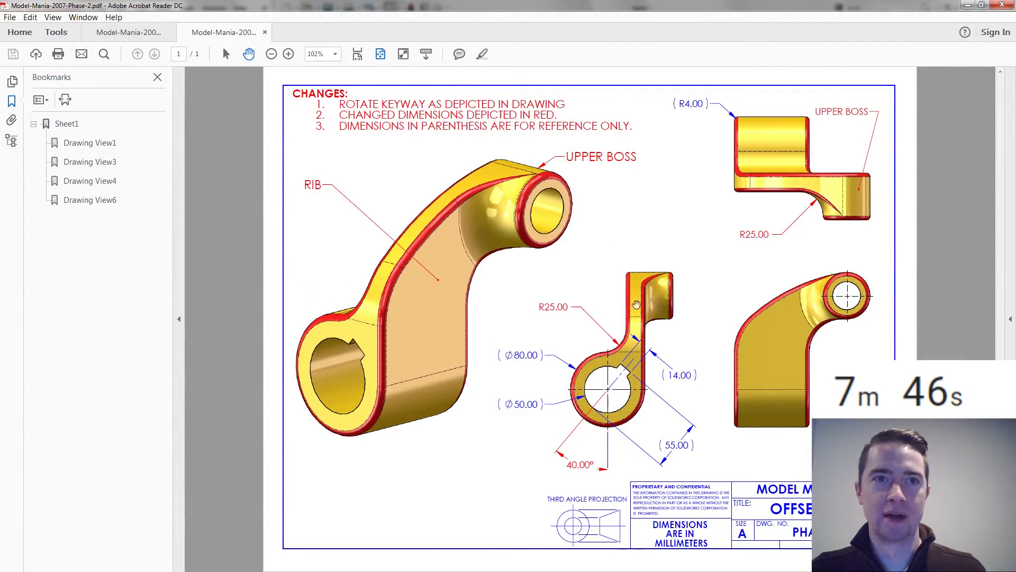
drag(609, 5, 630, 571)
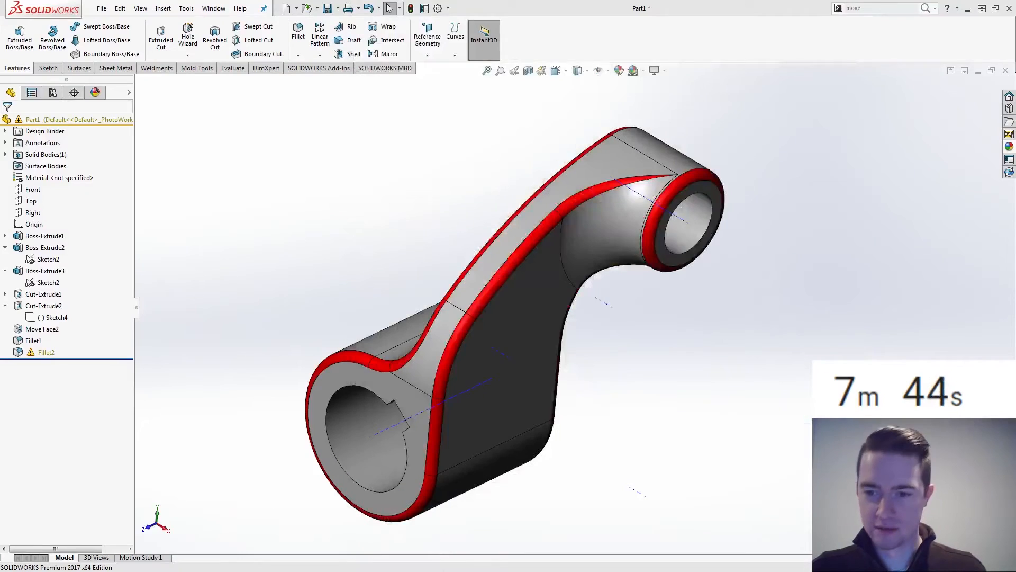
key(ctrl+1)
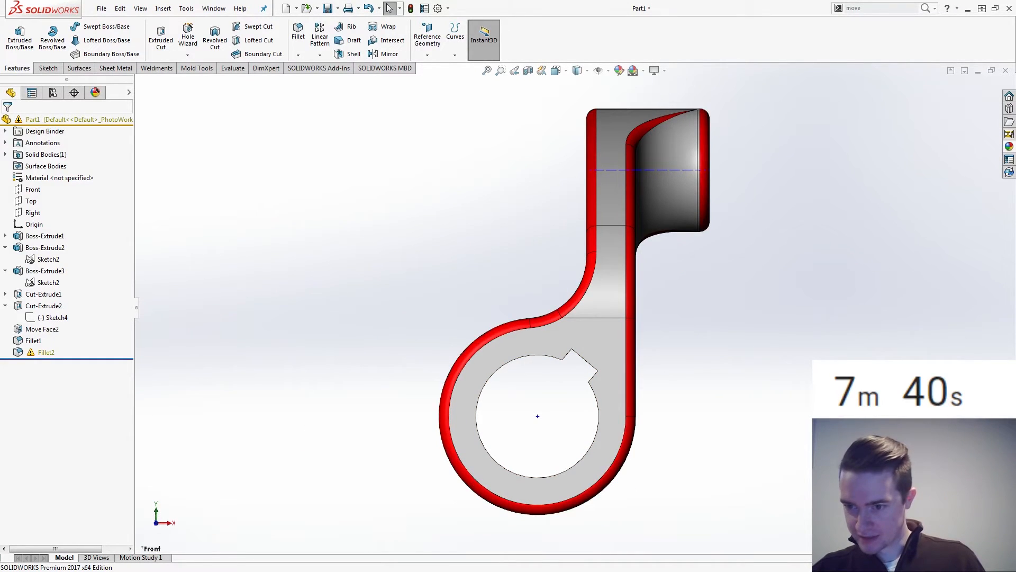
key(alt+Tab)
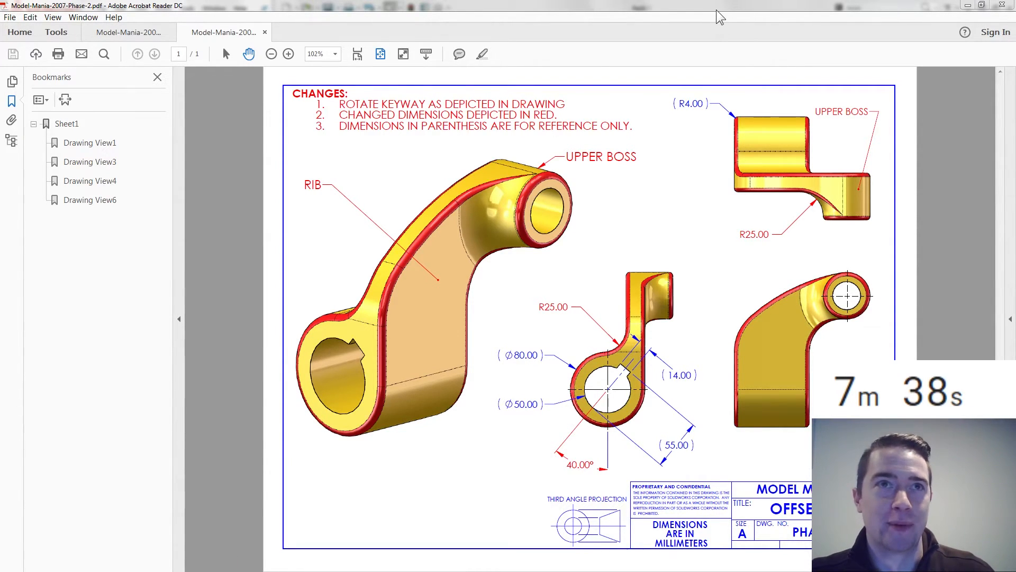
drag(717, 9, 604, 571)
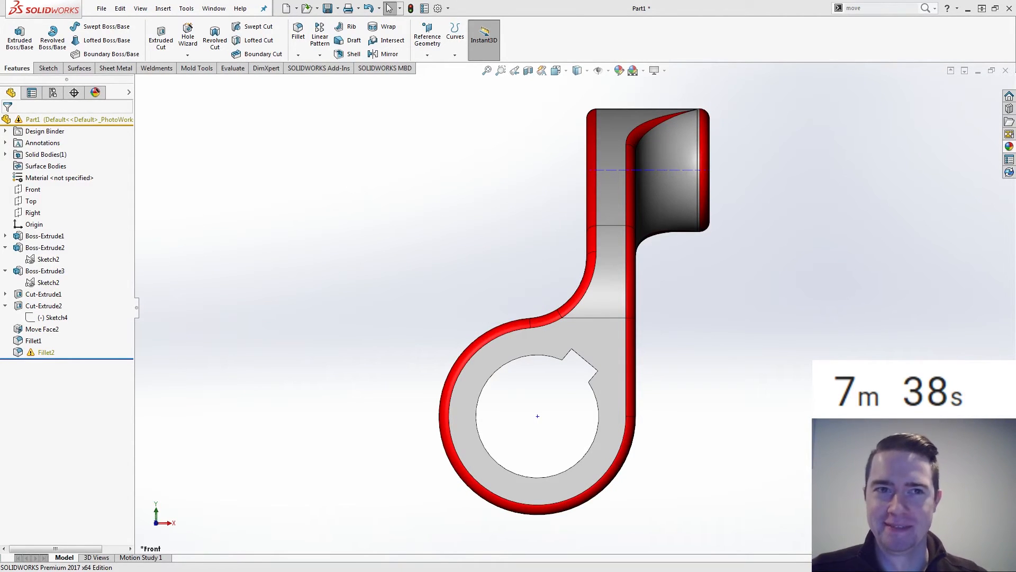
- Hide the temporary axes, then edit and accept the 4 mm edge fillet to repair its missing edge reference
click(609, 72)
click(615, 101)
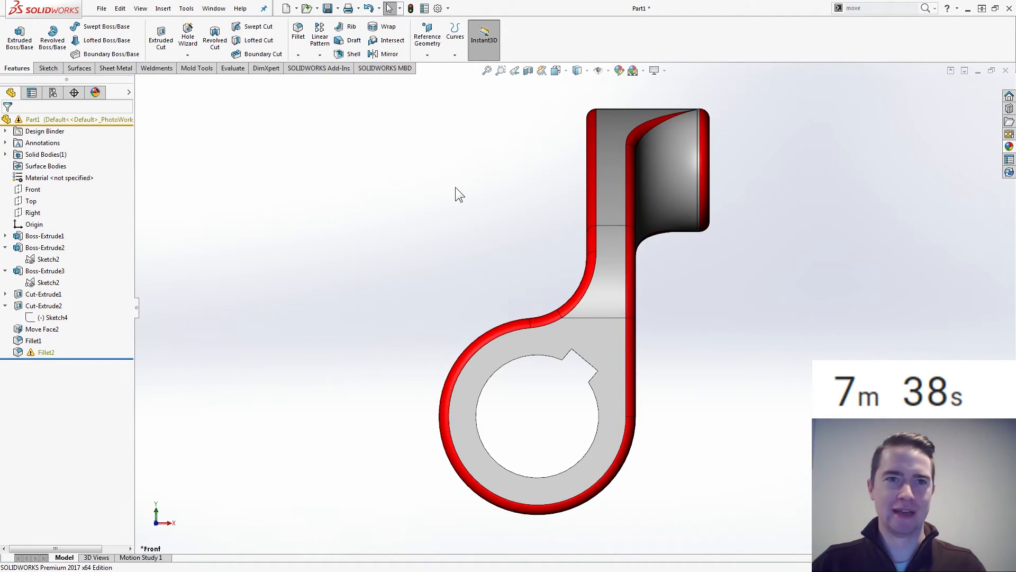
click(32, 352)
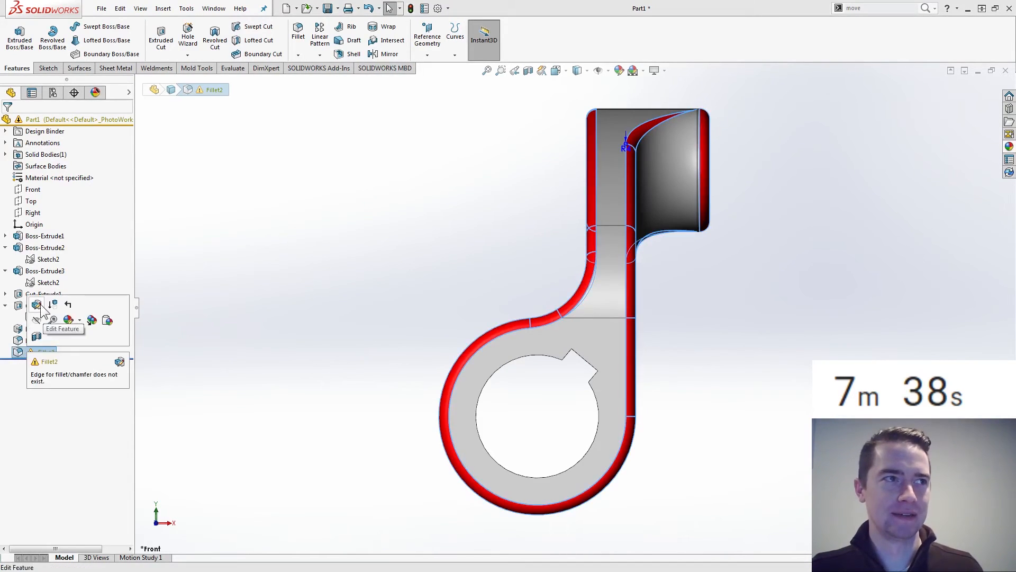
click(39, 306)
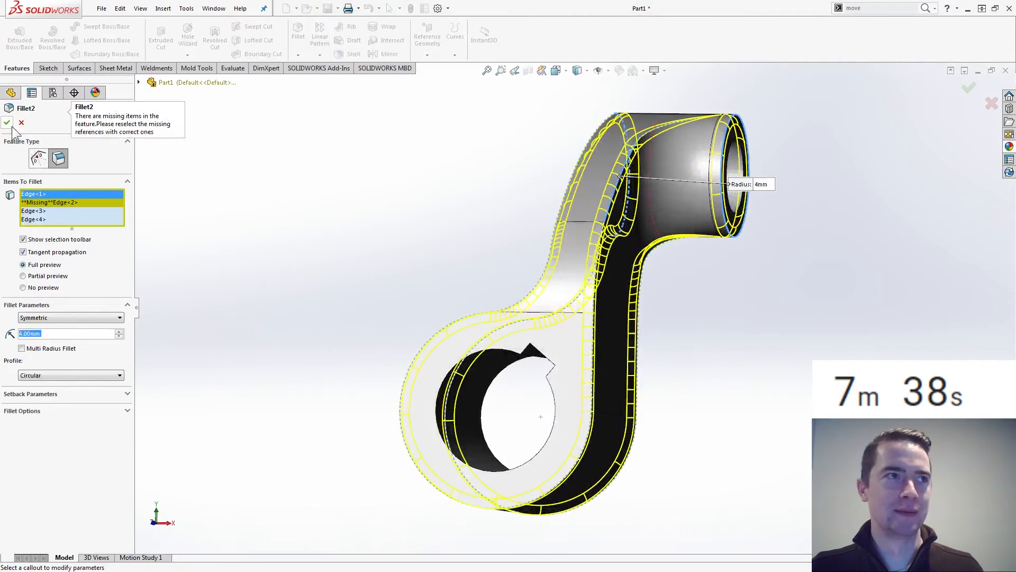
click(8, 123)
click(517, 303)
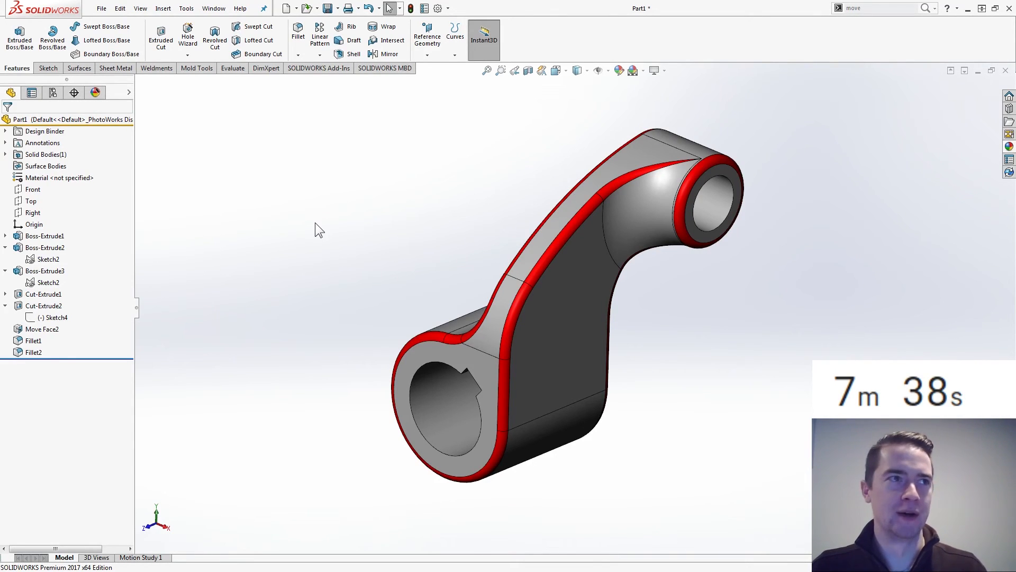
- Roll the history back before the rib extrusion and examine how the upper boss is extruded relative to its sketch
click(45, 247)
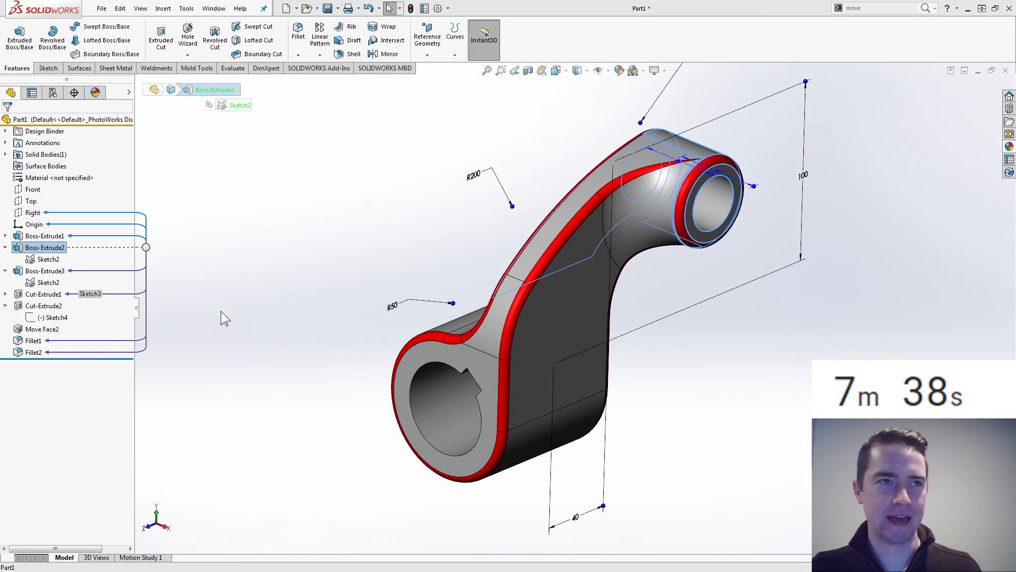
scroll(220, 310, up, 1)
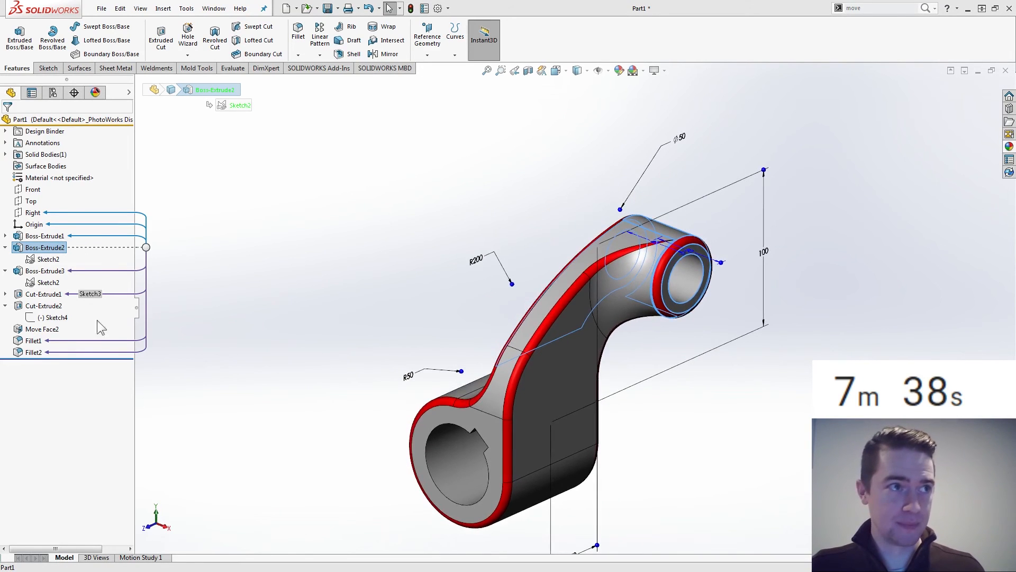
click(53, 272)
click(95, 228)
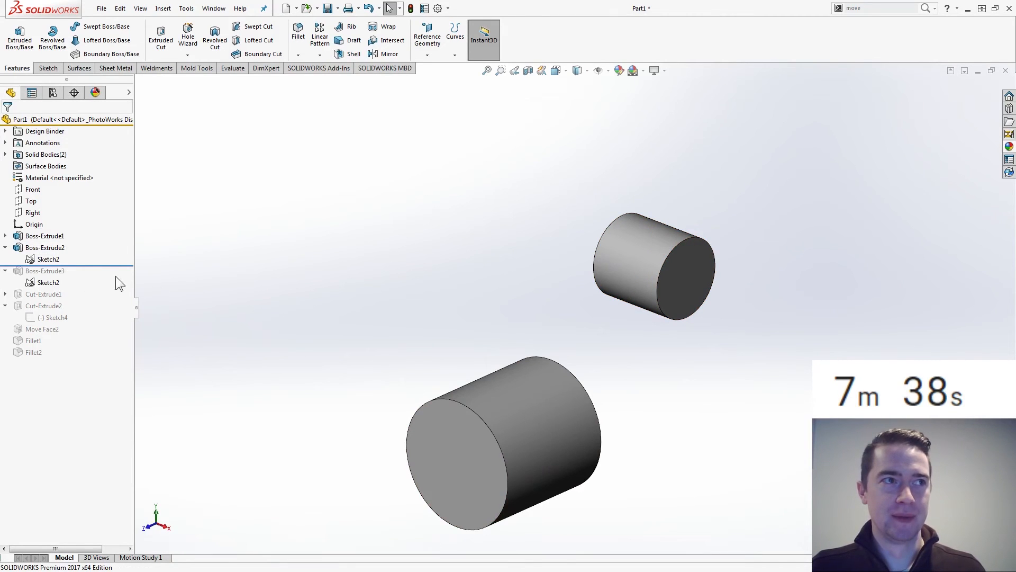
middle_drag(145, 288, 183, 278)
click(43, 248)
middle_drag(344, 300, 434, 297)
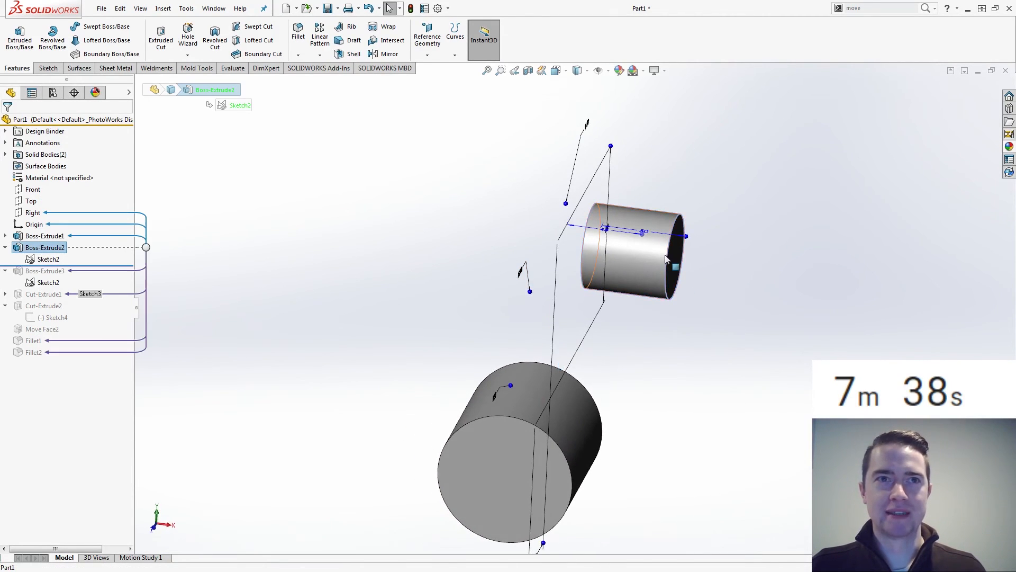
middle_drag(666, 260, 604, 275)
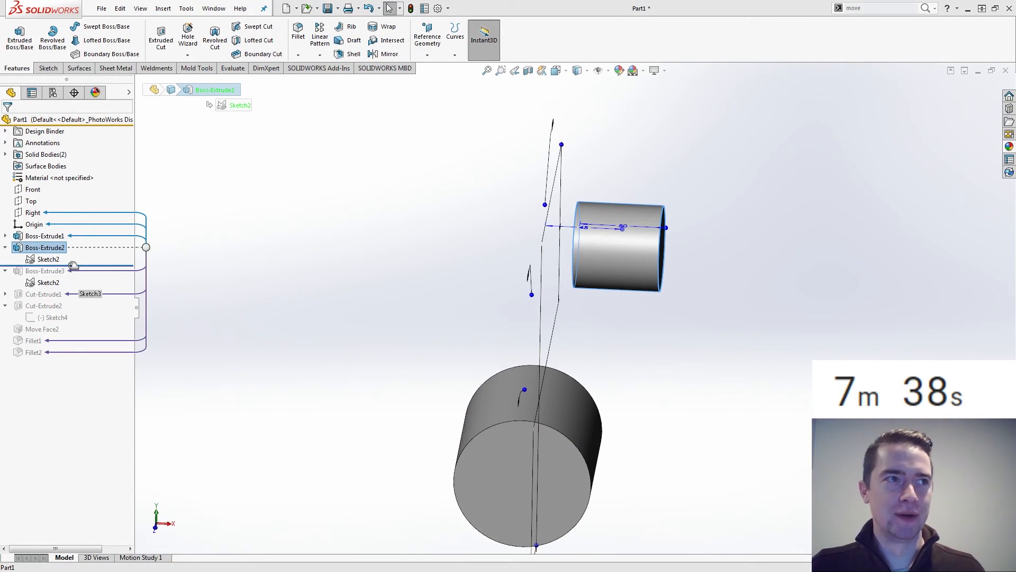
- Roll the history forward past the rib extrusion to review it, and restore all features to the end
drag(73, 265, 80, 288)
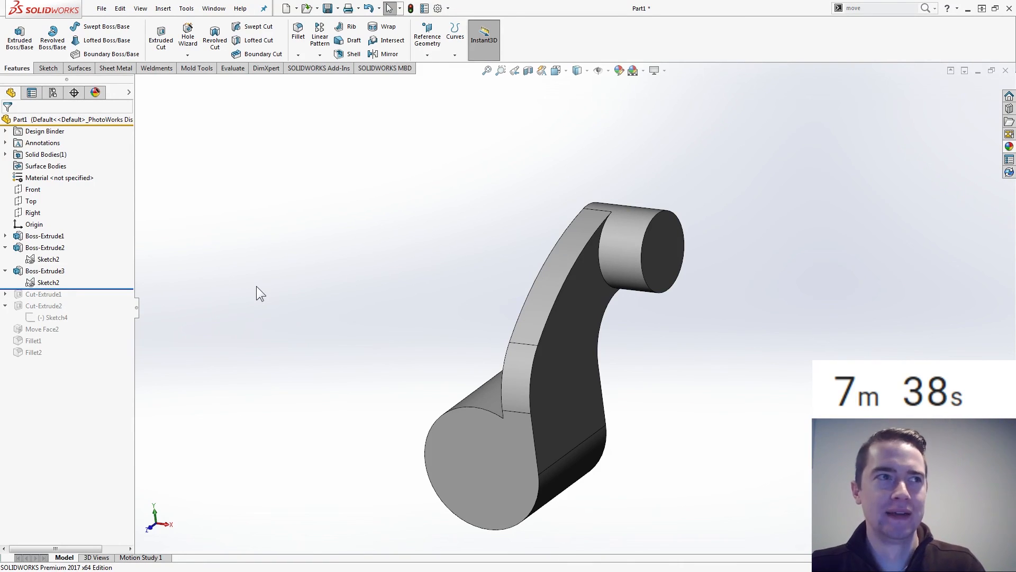
right_click(130, 289)
click(152, 309)
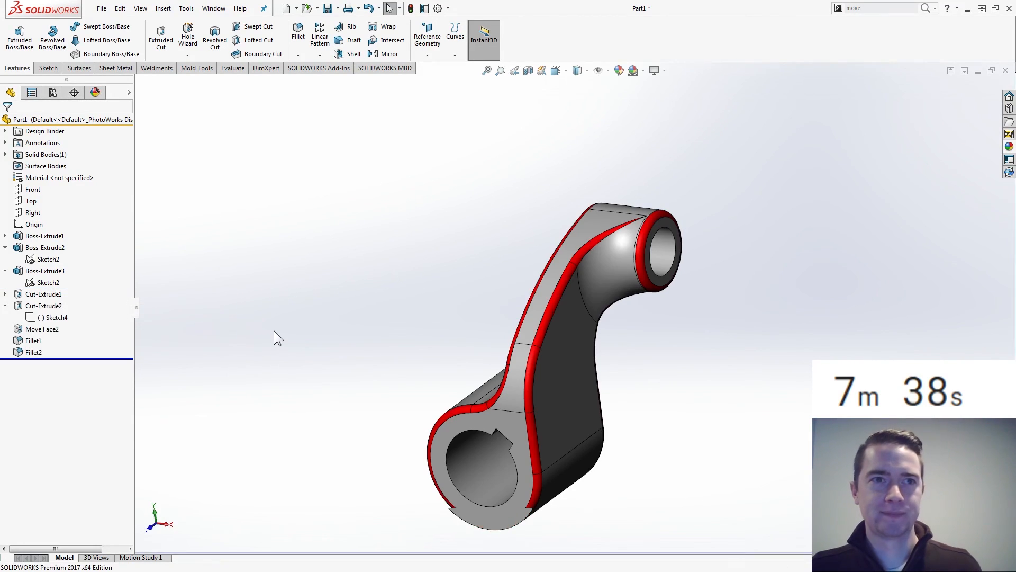